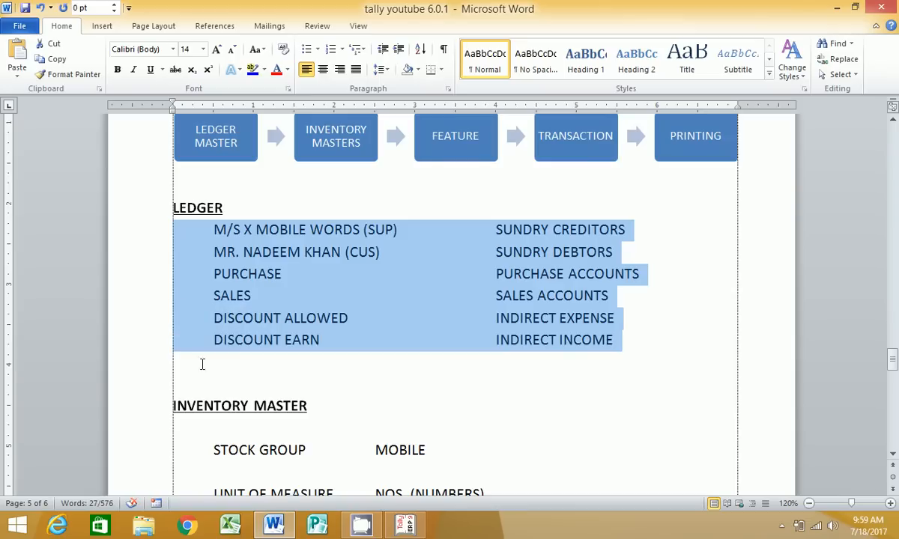
# Step: Examine the Inventory Master section of the document, especially the stock group entry and its value
pyautogui.click(149, 415)
pyautogui.scroll(-1, 150, 415)
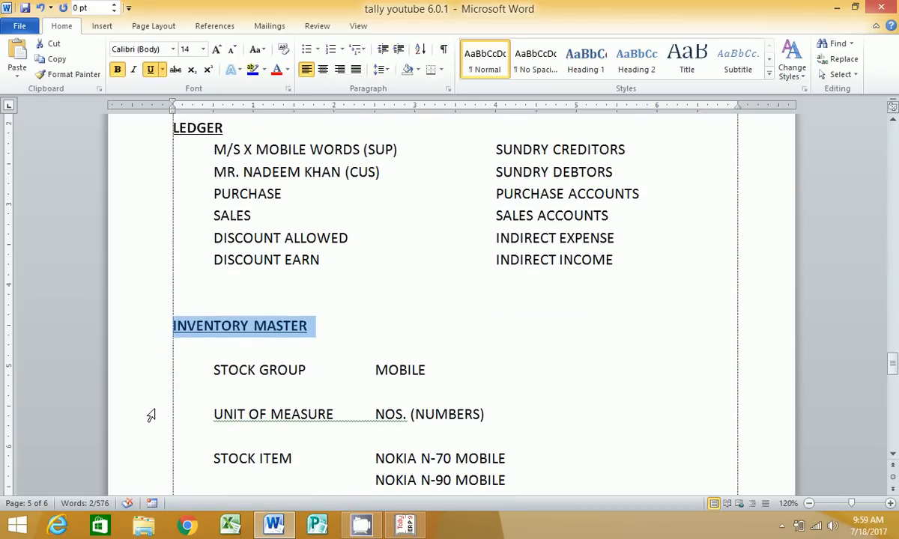
pyautogui.click(214, 370)
pyautogui.moveTo(214, 370); pyautogui.dragTo(314, 367)
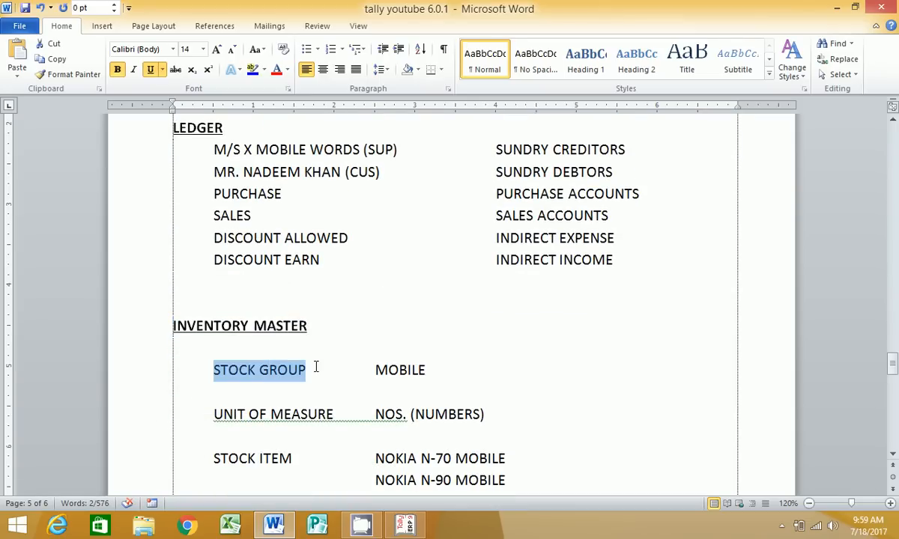
pyautogui.moveTo(375, 370); pyautogui.dragTo(426, 367)
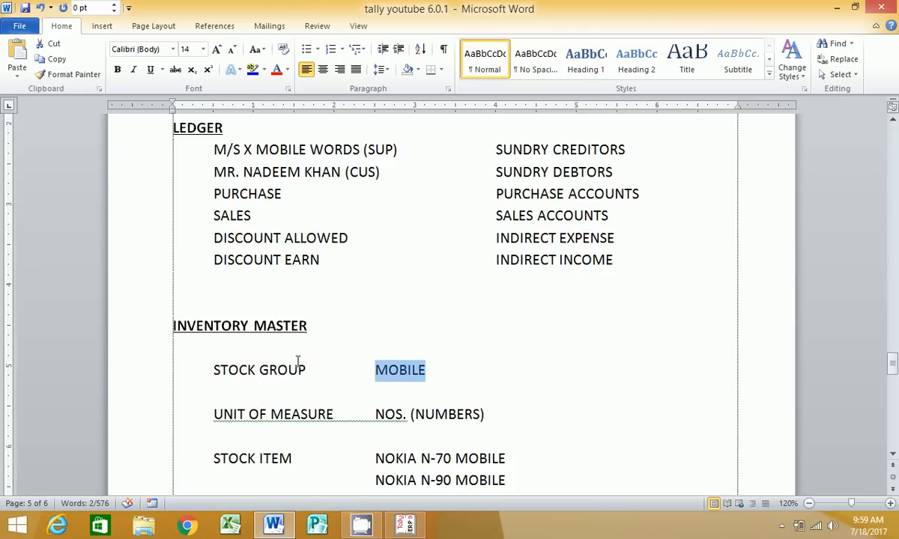
# Step: Switch to Tally.ERP 9 and start working in Educational Mode
pyautogui.click(406, 524)
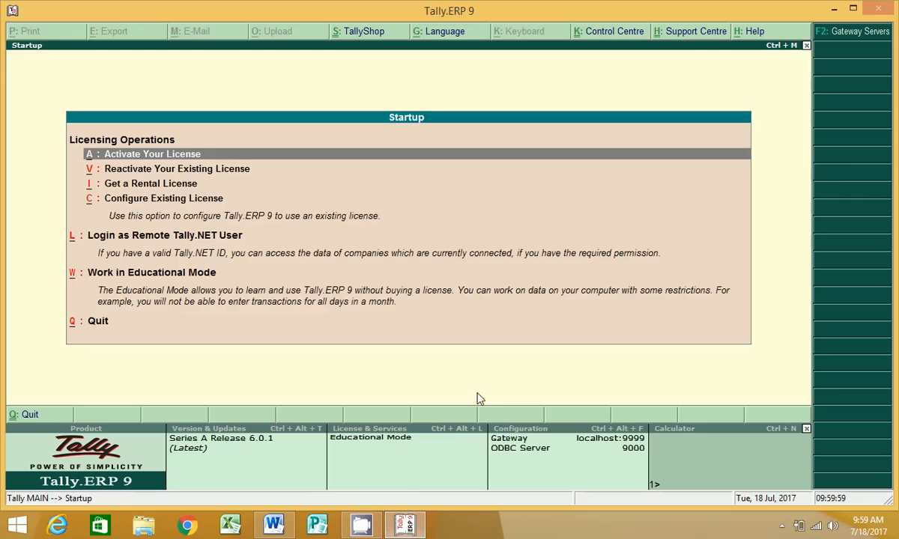
pyautogui.press('Down')
pyautogui.press('Down')
pyautogui.press('Down')
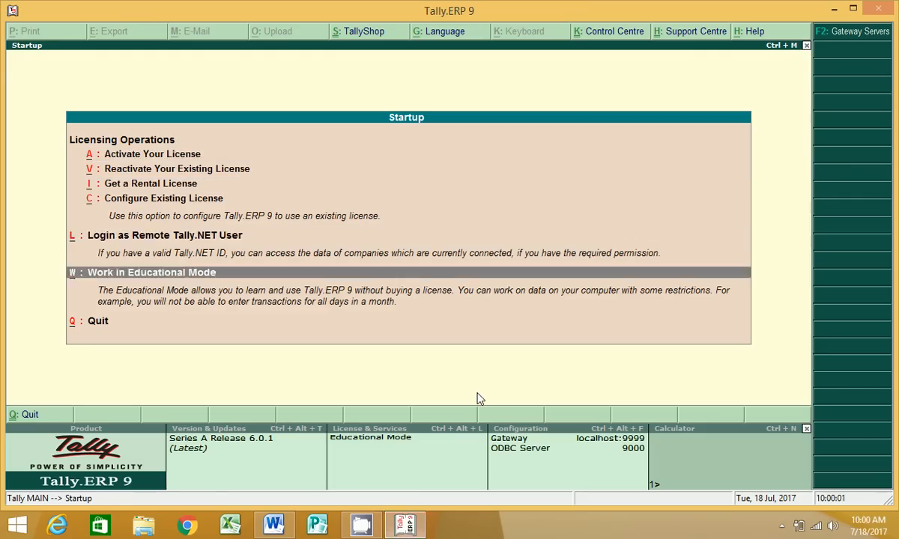
pyautogui.press('Return')
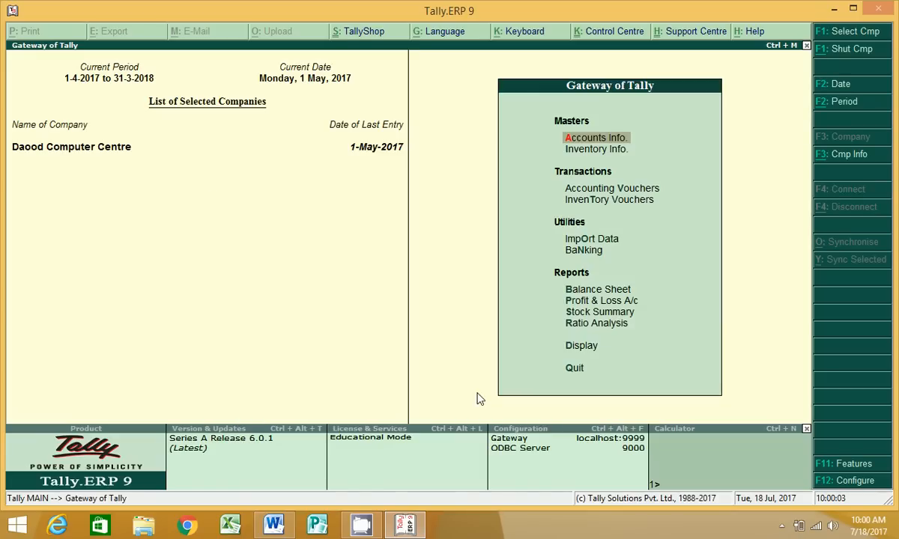
# Step: Open the company's single-ledger display list from the accounts masters and review the existing ledgers
pyautogui.click(582, 142)
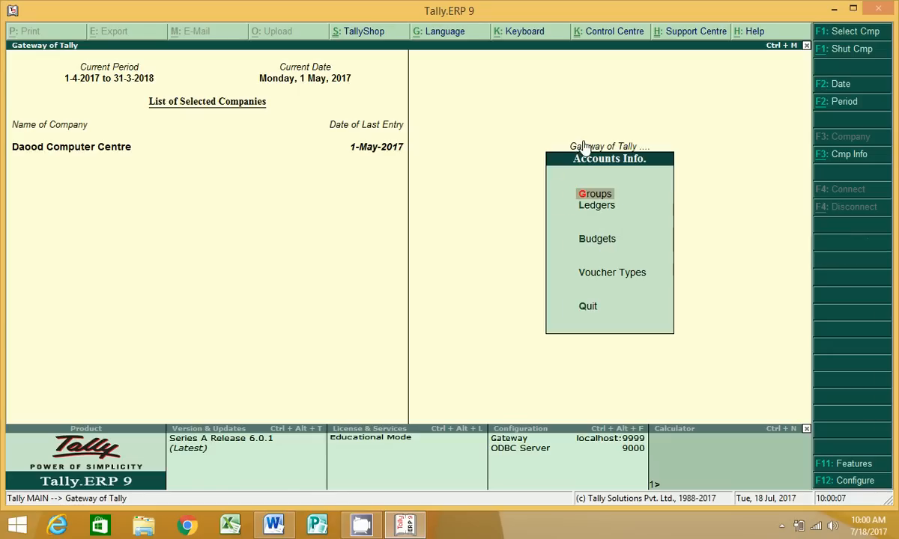
pyautogui.click(601, 203)
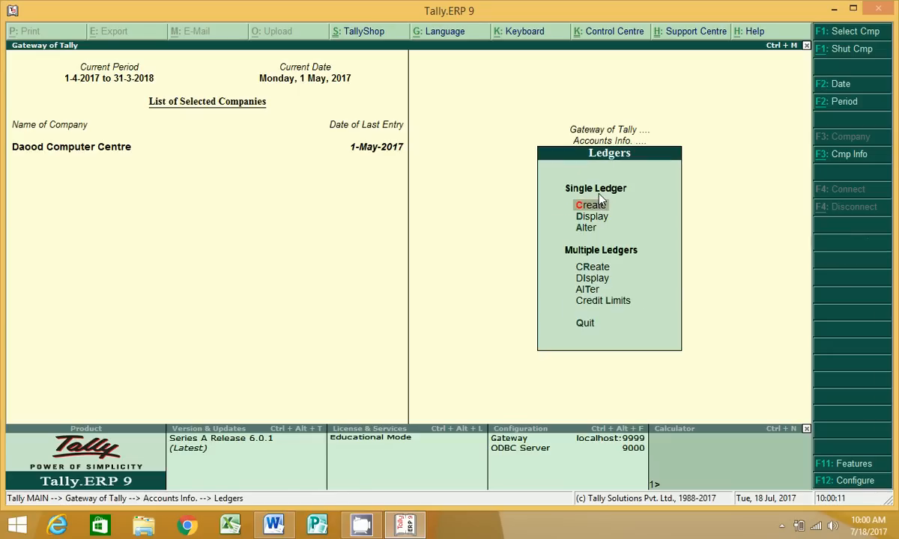
pyautogui.press('Down')
pyautogui.press('Return')
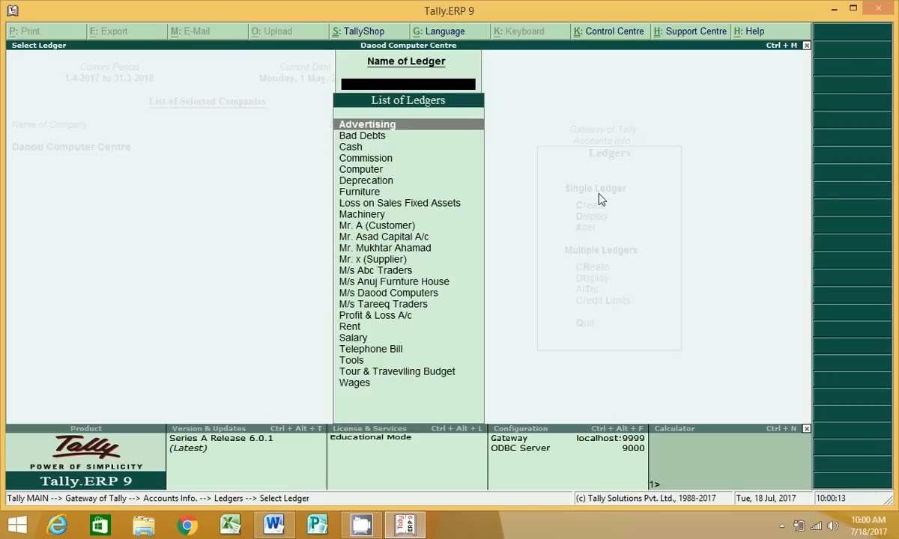
pyautogui.press('Down')
pyautogui.press('Down')
pyautogui.press('Down')
pyautogui.press('Down')
pyautogui.press('Down')
pyautogui.press('Down')
pyautogui.press('Down')
pyautogui.press('Down')
pyautogui.press('Down')
pyautogui.press('Down')
pyautogui.press('Down')
pyautogui.press('Down')
pyautogui.press('Down')
pyautogui.press('Down')
pyautogui.press('Down')
pyautogui.press('Down')
pyautogui.press('Down')
pyautogui.press('Down')
pyautogui.press('Down')
pyautogui.press('Down')
pyautogui.press('Down')
pyautogui.press('Down')
pyautogui.press('Down')
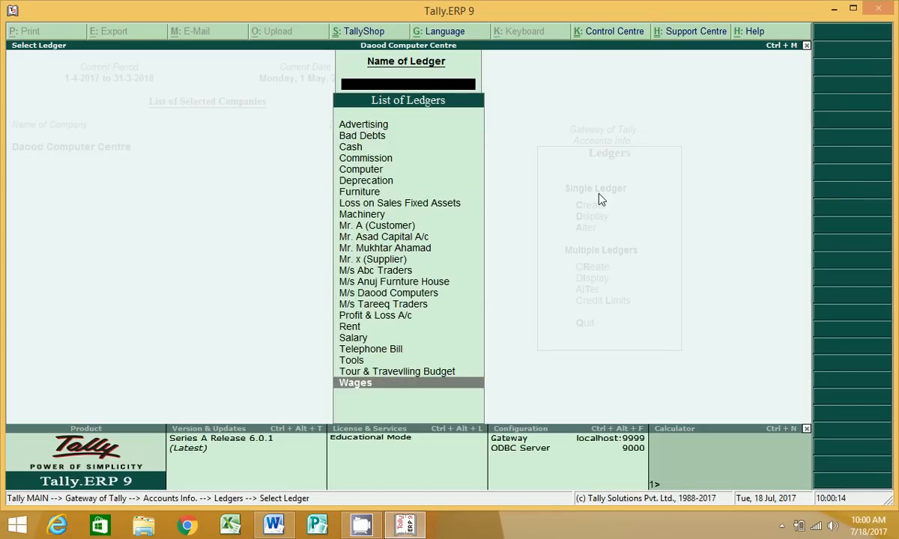
pyautogui.press('Up')
pyautogui.press('Up')
pyautogui.press('Up')
pyautogui.press('Up')
pyautogui.press('Up')
pyautogui.press('Up')
pyautogui.press('Up')
pyautogui.press('Up')
pyautogui.press('Up')
pyautogui.press('Up')
pyautogui.press('Escape')
# Step: Start a new single ledger and name it M/S X MOBILE WORDS (SUP), copying the name from the Word document's ledger list
pyautogui.press('Up')
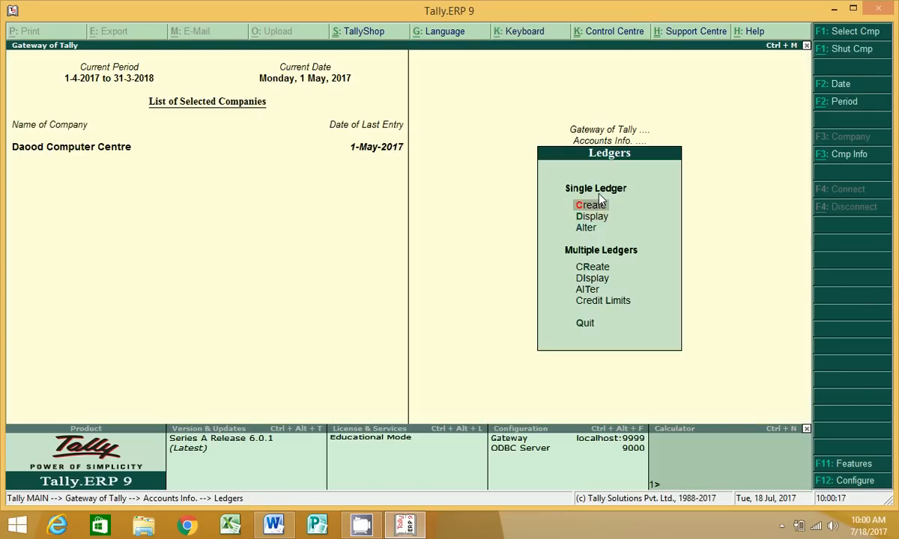
pyautogui.press('Return')
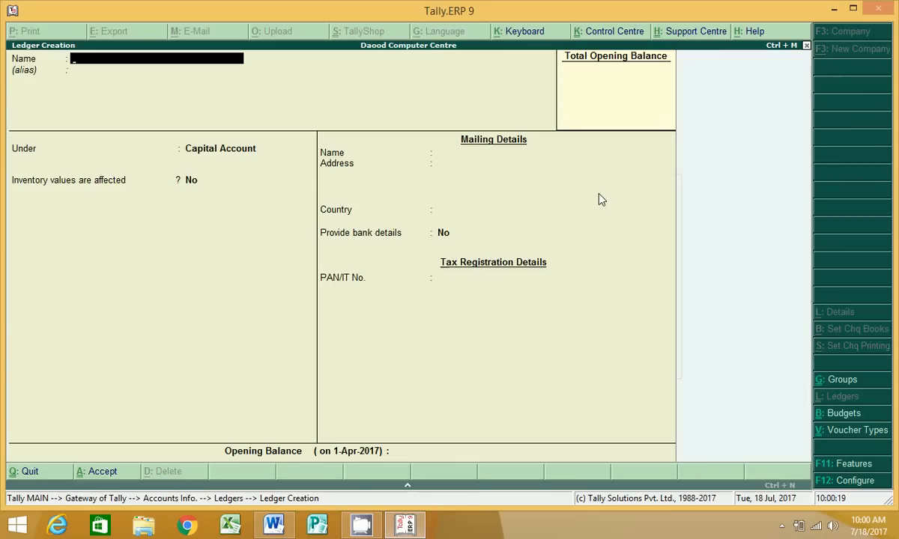
pyautogui.hotkey('alt', 'Tab')
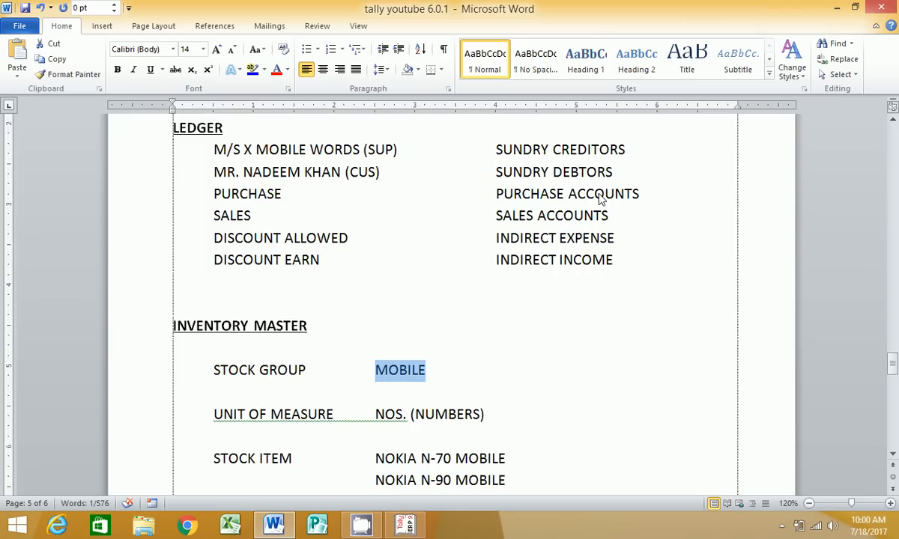
pyautogui.moveTo(211, 147); pyautogui.dragTo(400, 151)
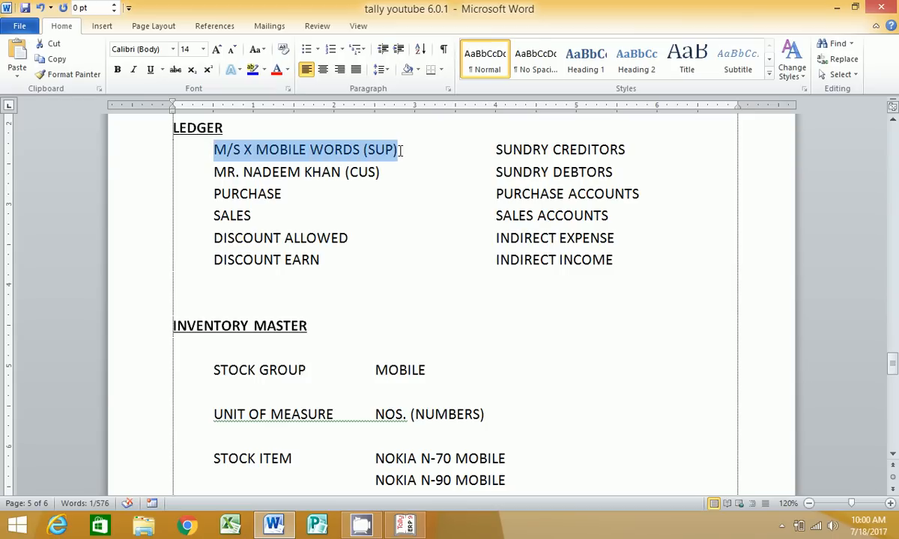
pyautogui.click(54, 60)
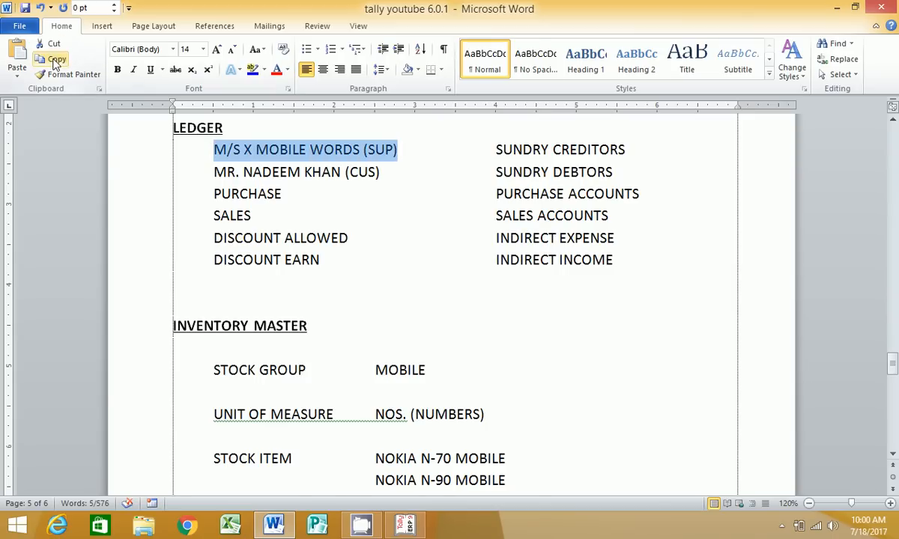
pyautogui.hotkey('alt', 'Tab')
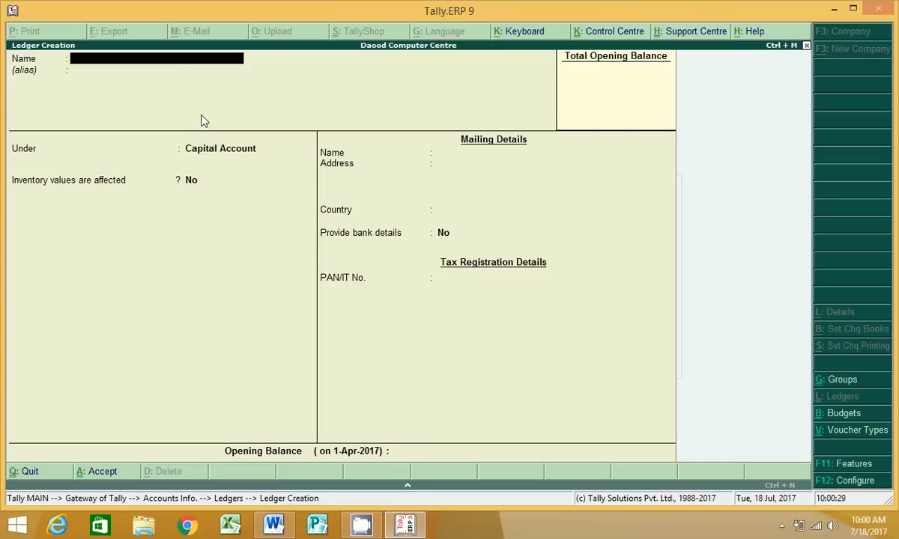
pyautogui.hotkey('ctrl', 'alt', 'v')
pyautogui.press('Return')
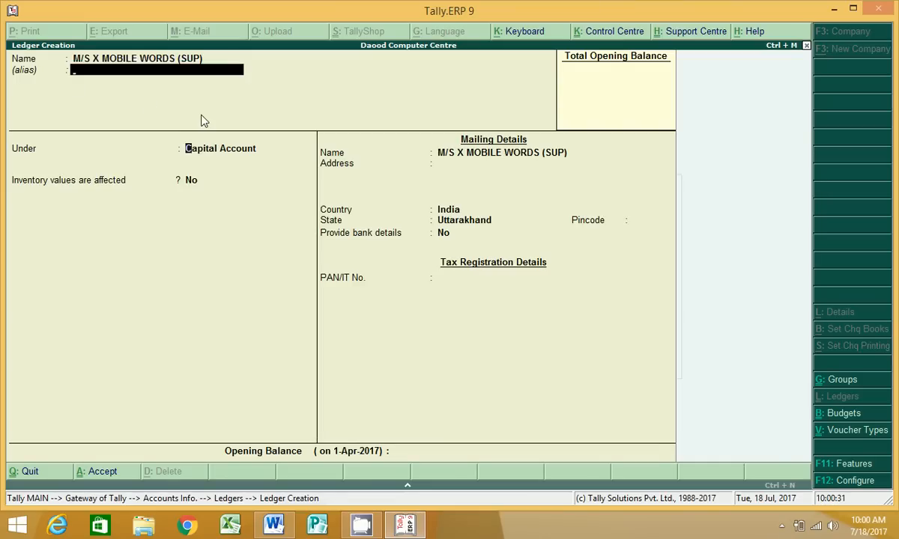
# Step: Place the supplier ledger under Sundry Creditors and keep bill-by-bill balances set to Yes
pyautogui.press('Return')
pyautogui.write('SU')
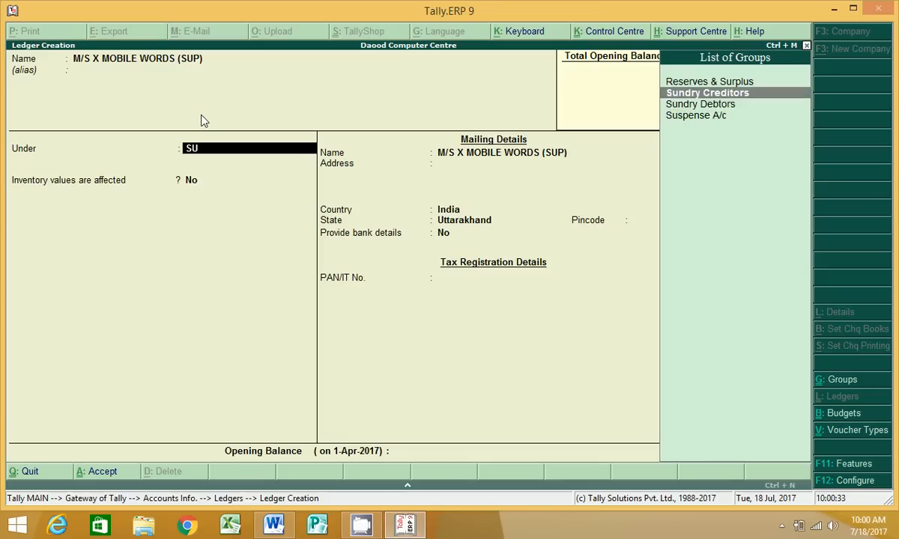
pyautogui.press('Return')
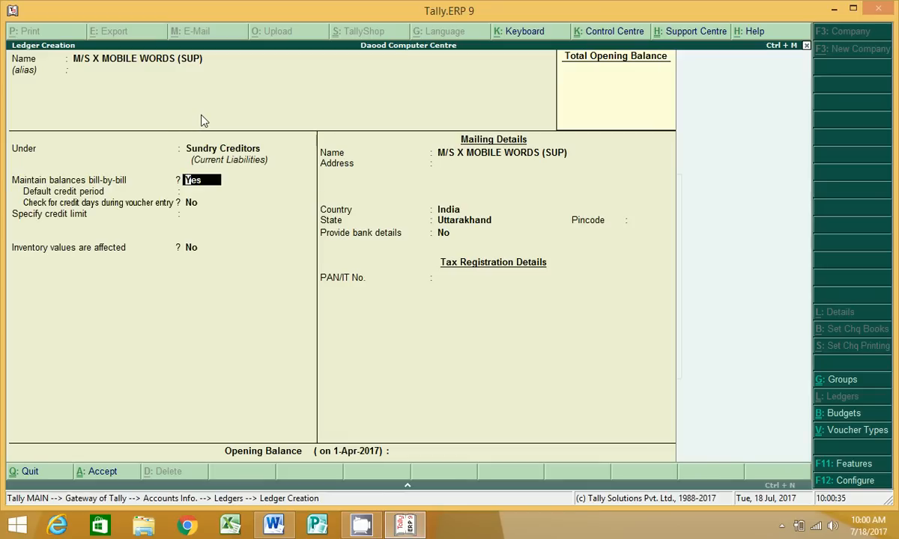
pyautogui.press('Return')
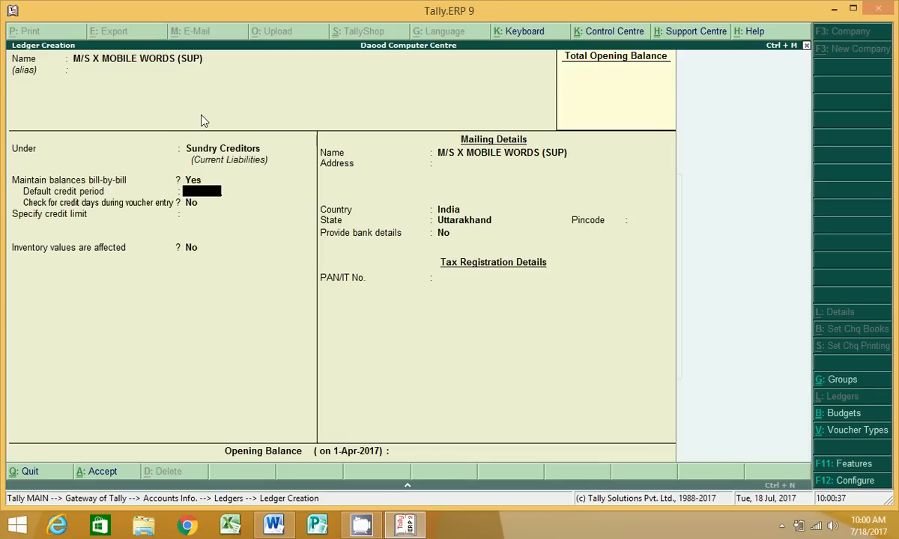
# Step: Set the supplier's default credit period to 7 days and enable checking of credit days during voucher entry
pyautogui.press('Return')
pyautogui.press('BackSpace')
pyautogui.press('Return')
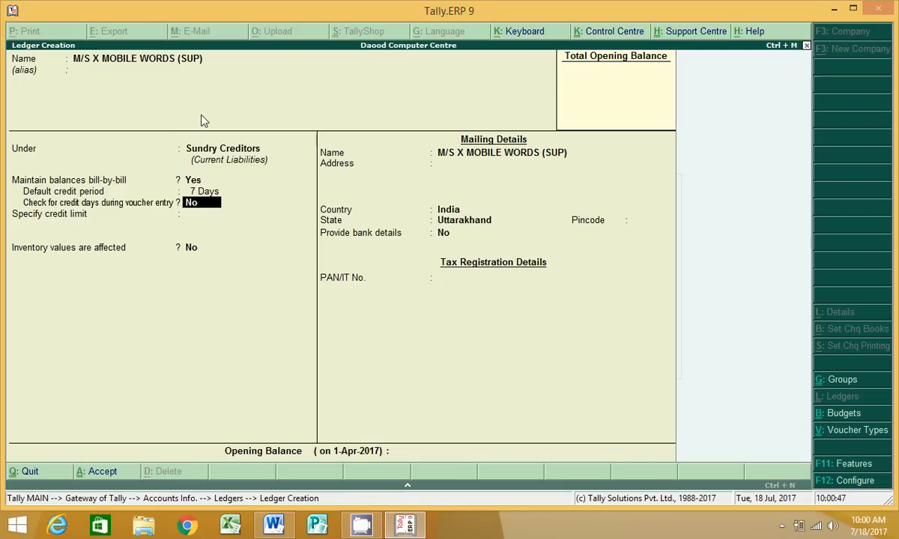
pyautogui.press('y')
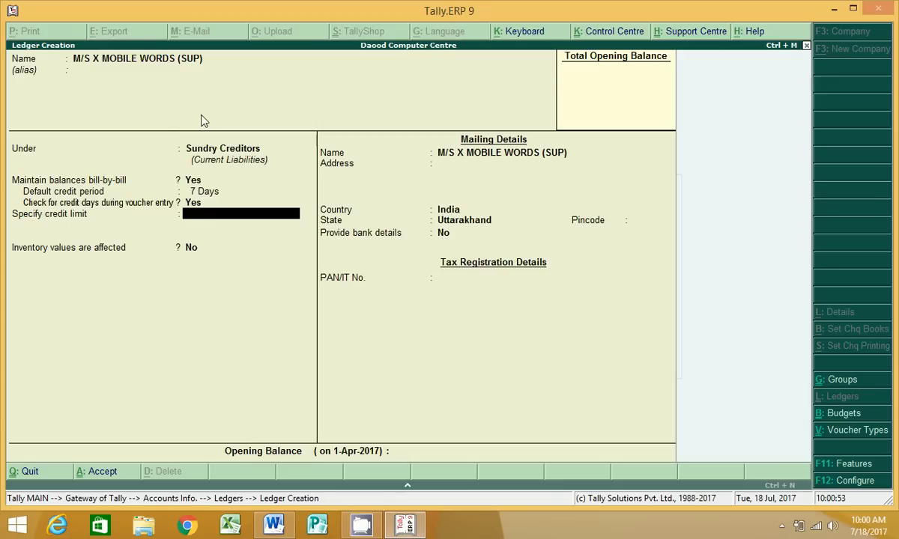
# Step: Set the supplier's credit limit to 200000, leaving the post-dated transaction override and inventory values at No
pyautogui.write('200000')
pyautogui.press('Return')
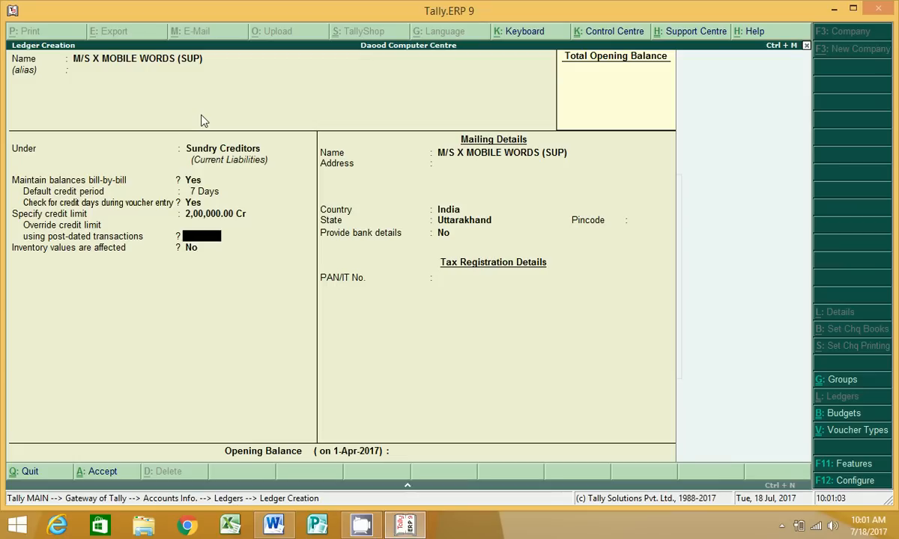
pyautogui.press('BackSpace')
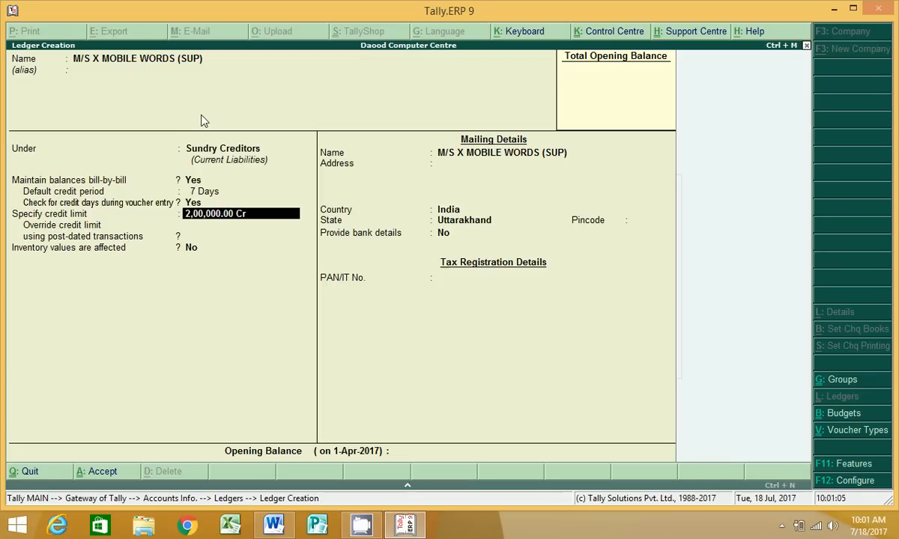
pyautogui.press('Return')
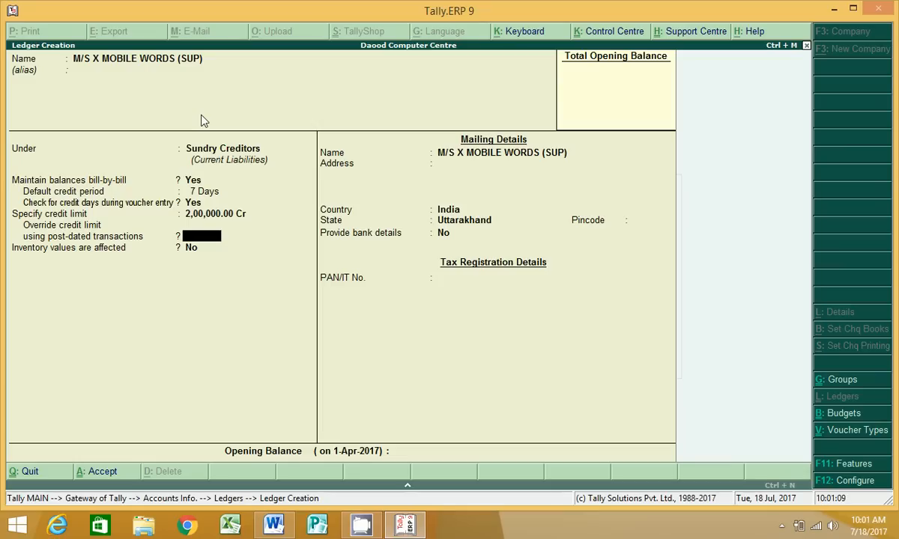
pyautogui.press('Return')
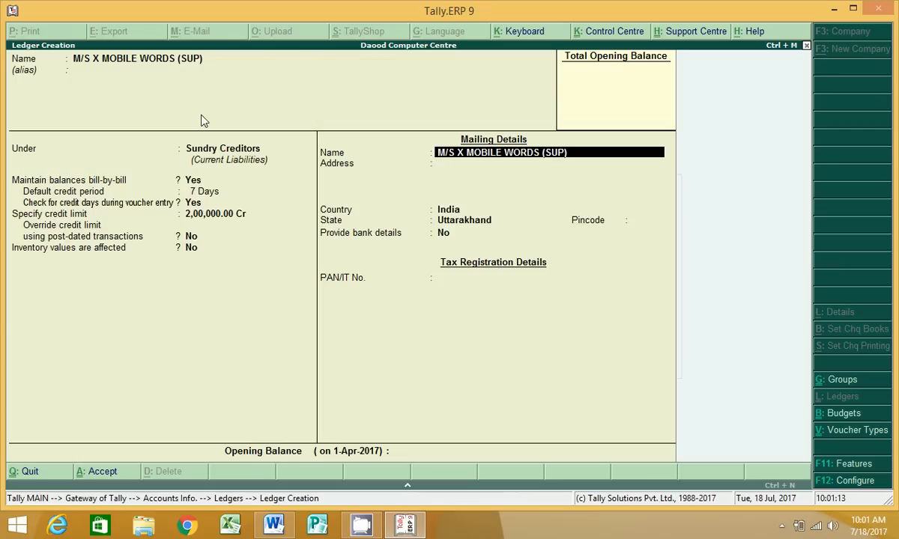
# Step: Accept the default mailing, bank and tax details and save the supplier ledger
pyautogui.press('Return')
pyautogui.press('Return')
pyautogui.press('Return')
pyautogui.press('Return')
pyautogui.press('Return')
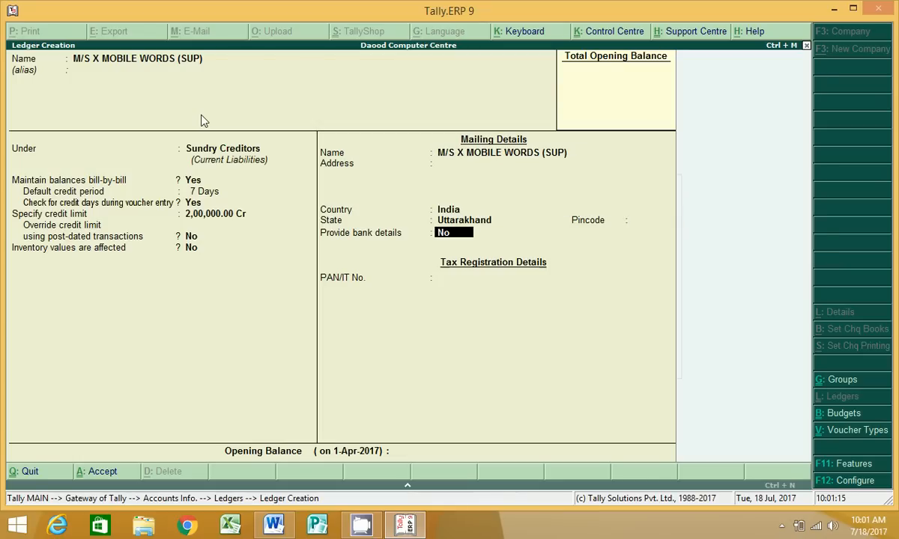
pyautogui.press('Return')
pyautogui.press('Return')
pyautogui.press('Return')
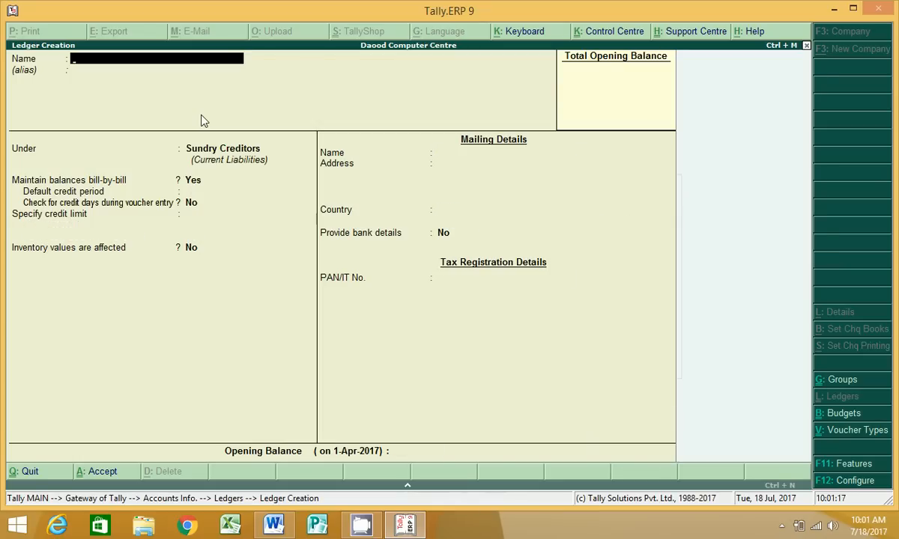
# Step: Name the next ledger with the customer's name copied from the Word document and place it under Sundry Debtors
pyautogui.hotkey('alt', 'Tab')
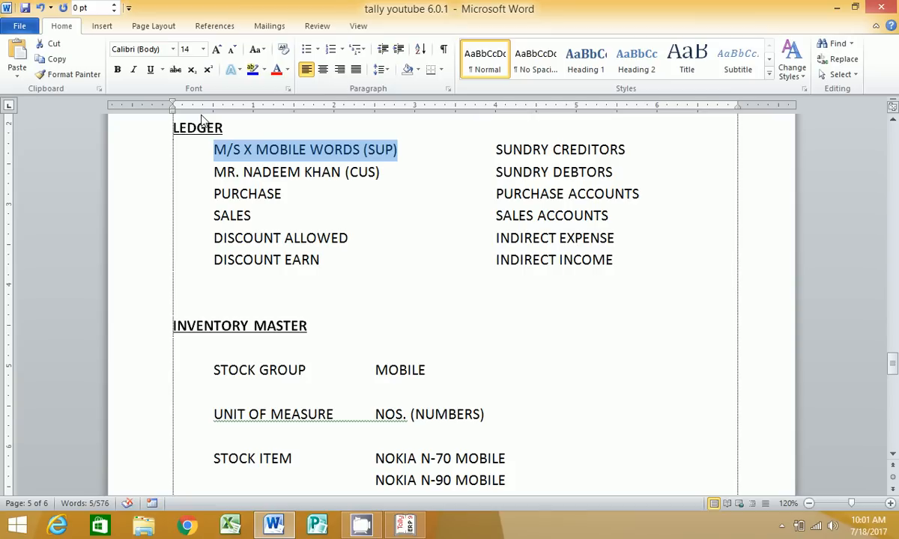
pyautogui.moveTo(213, 172); pyautogui.dragTo(381, 174)
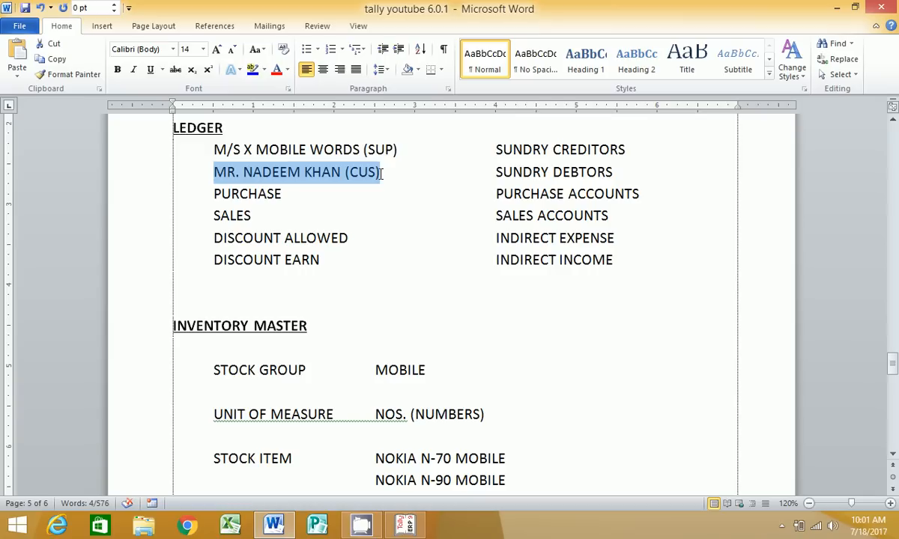
pyautogui.click(402, 528)
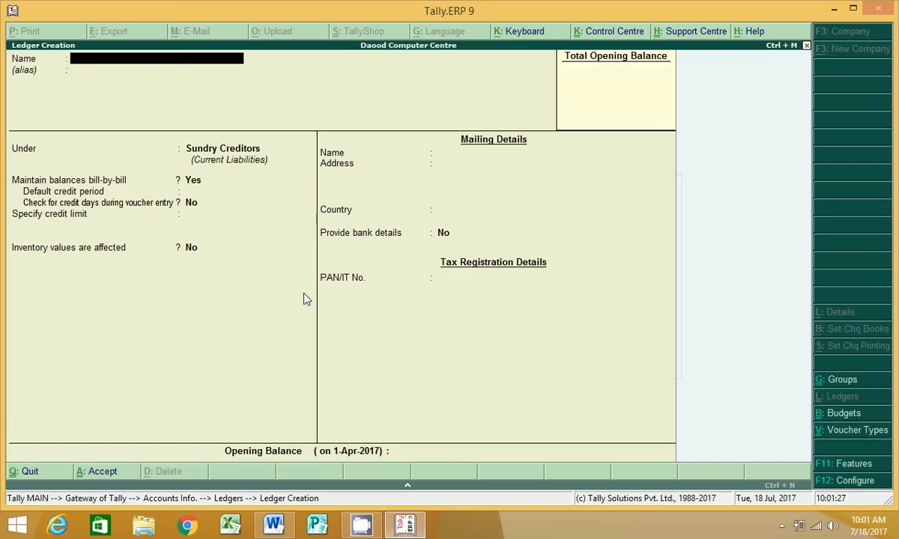
pyautogui.hotkey('ctrl', 'alt', 'v')
pyautogui.press('Return')
pyautogui.press('Return')
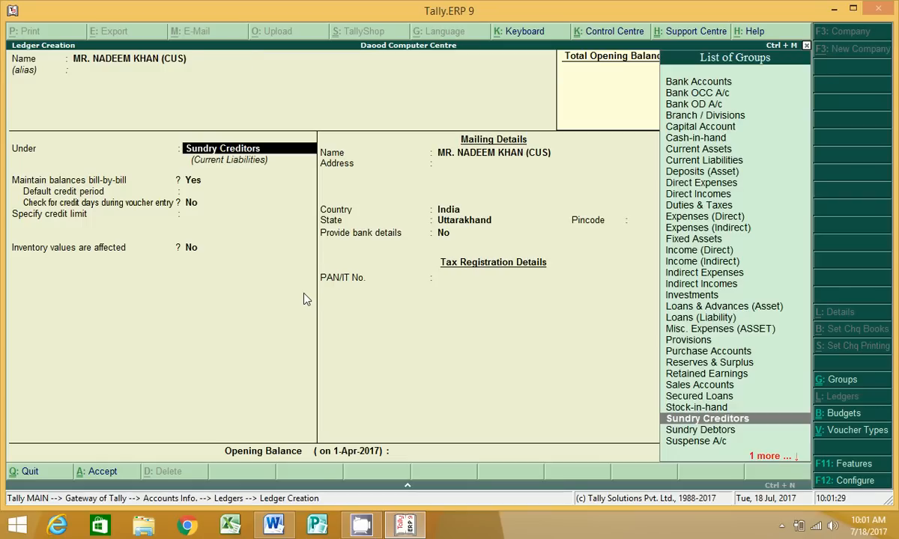
pyautogui.press('Down')
pyautogui.press('Return')
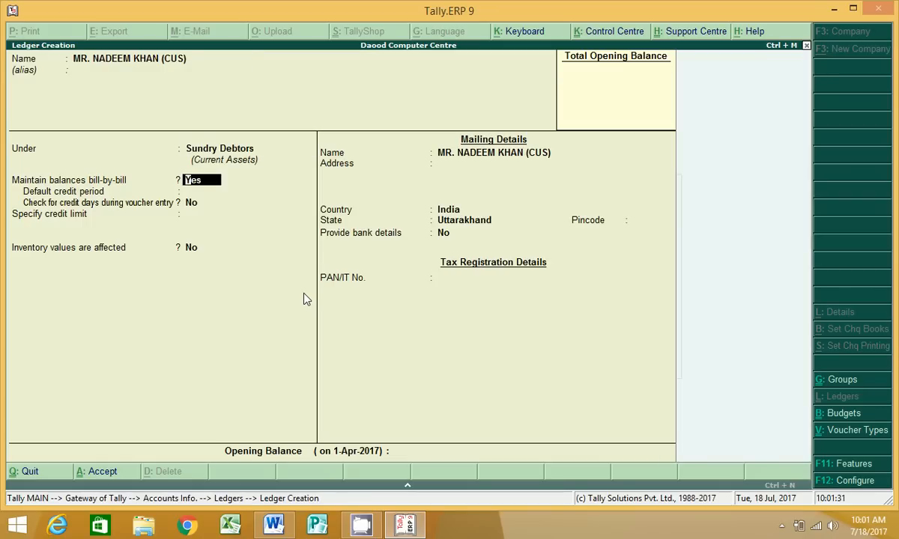
# Step: Accept the default credit and mailing settings and save the customer ledger
pyautogui.press('Return')
pyautogui.press('Return')
pyautogui.press('Return')
pyautogui.press('Return')
pyautogui.press('Return')
pyautogui.press('Return')
pyautogui.press('Return')
pyautogui.press('Return')
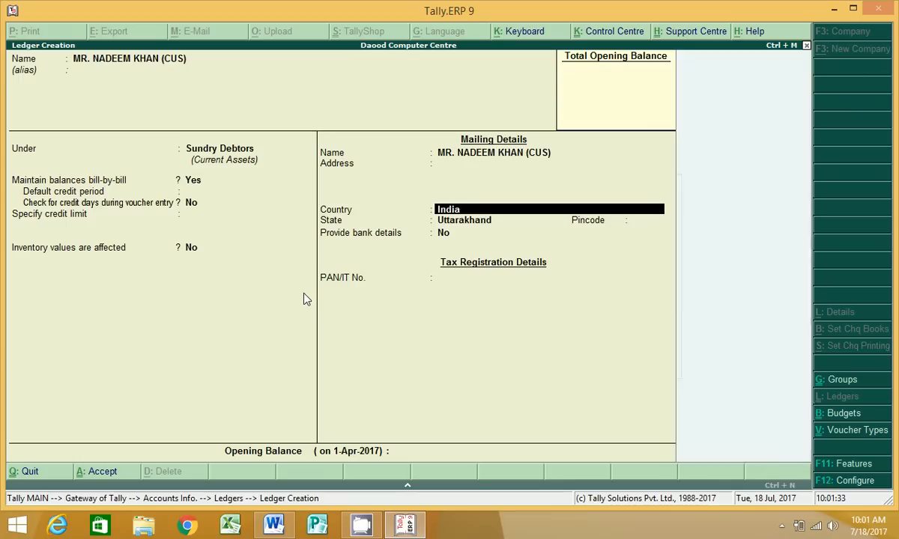
pyautogui.press('Return')
pyautogui.press('Return')
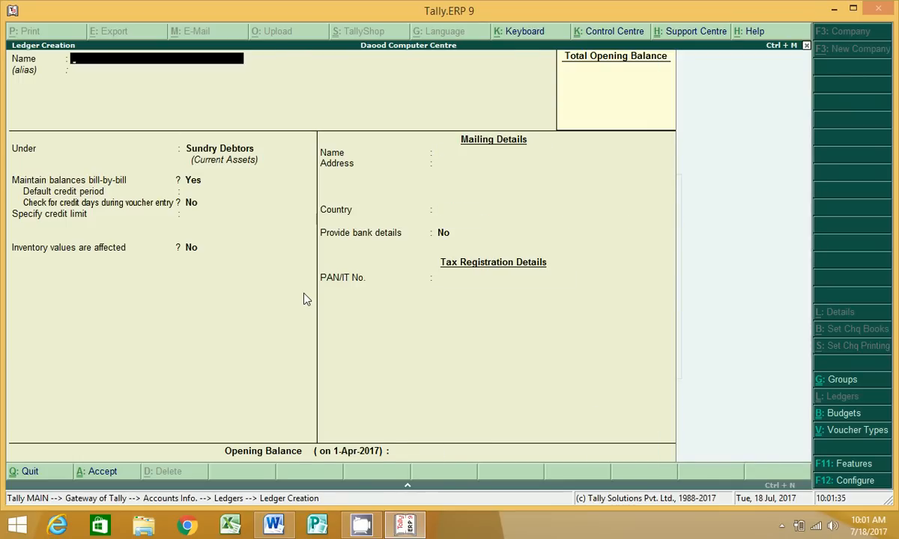
# Step: Enter PURCHASE as the next ledger's name, as listed in the Word document, correcting any misspelling
pyautogui.hotkey('alt', 'Tab')
pyautogui.hotkey('alt', 'Tab')
pyautogui.write('PURCAHSE')
pyautogui.press('Return')
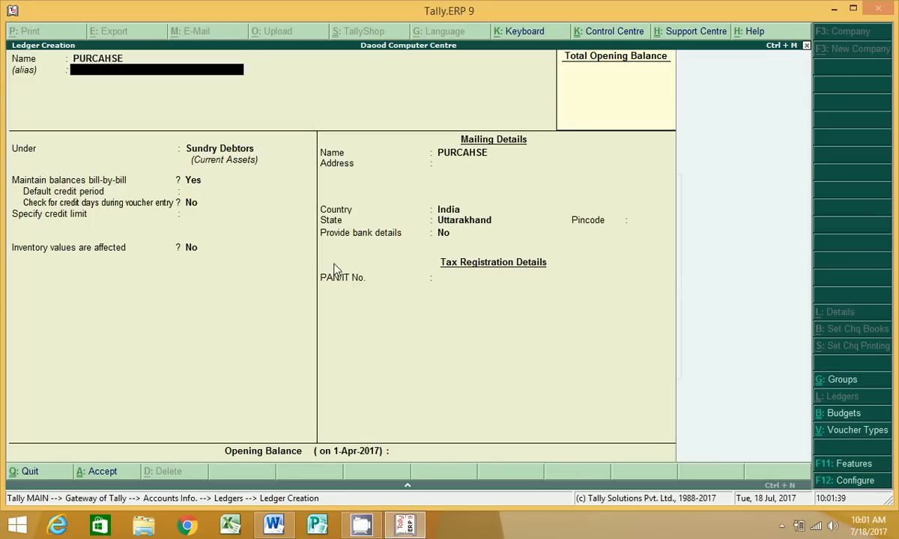
pyautogui.press('Return')
pyautogui.press('BackSpace')
pyautogui.press('BackSpace')
pyautogui.write('PURCHASE')
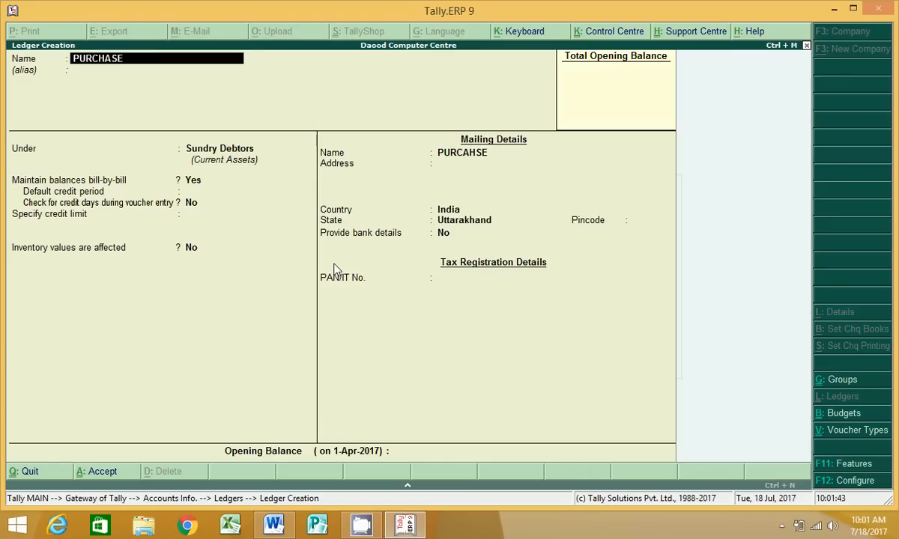
# Step: Place the PURCHASE ledger under Purchase Accounts, keep inventory values affected at Yes and save it
pyautogui.press('Return')
pyautogui.press('Return')
pyautogui.write('PURCHASE')
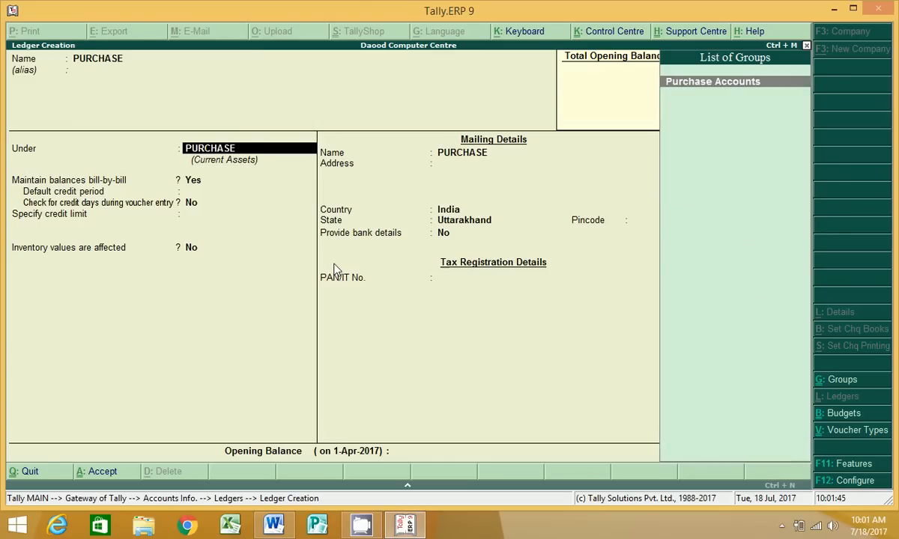
pyautogui.press('Return')
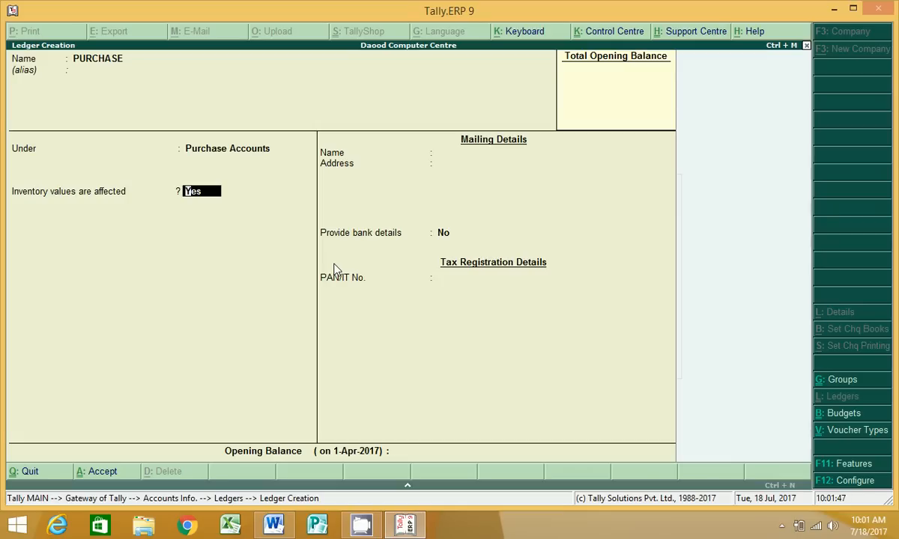
pyautogui.press('Return')
pyautogui.press('Return')
pyautogui.press('Return')
pyautogui.press('Return')
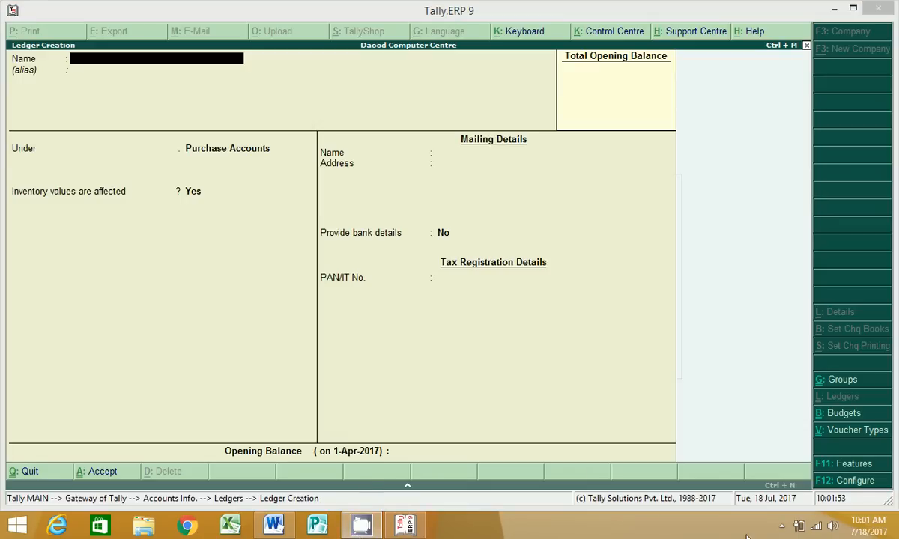
pyautogui.click(781, 525)
pyautogui.click(805, 434)
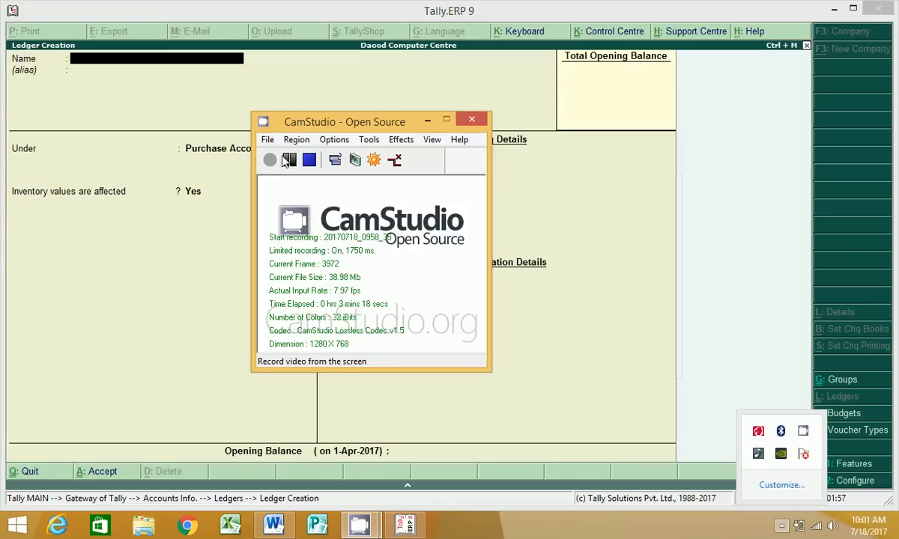
pyautogui.click(289, 160)
pyautogui.click(269, 159)
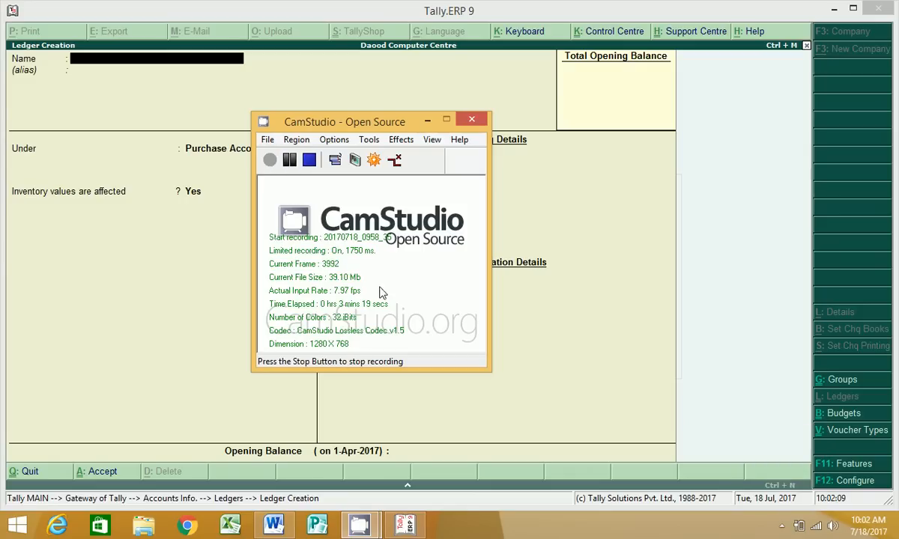
pyautogui.click(427, 122)
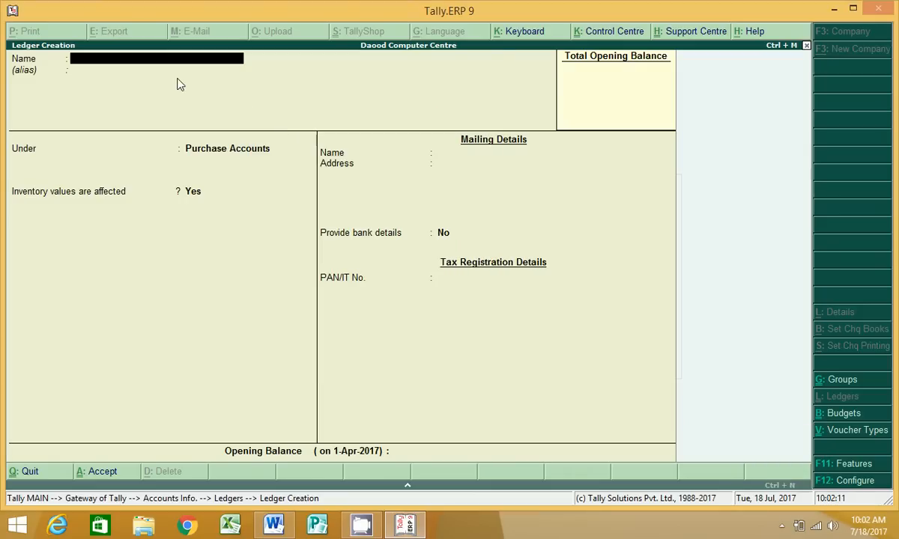
# Step: Create a SALES ledger under Sales Accounts with inventory values affected at Yes and save it
pyautogui.write('SALES')
pyautogui.press('Return')
pyautogui.write('SALES')
pyautogui.press('Return')
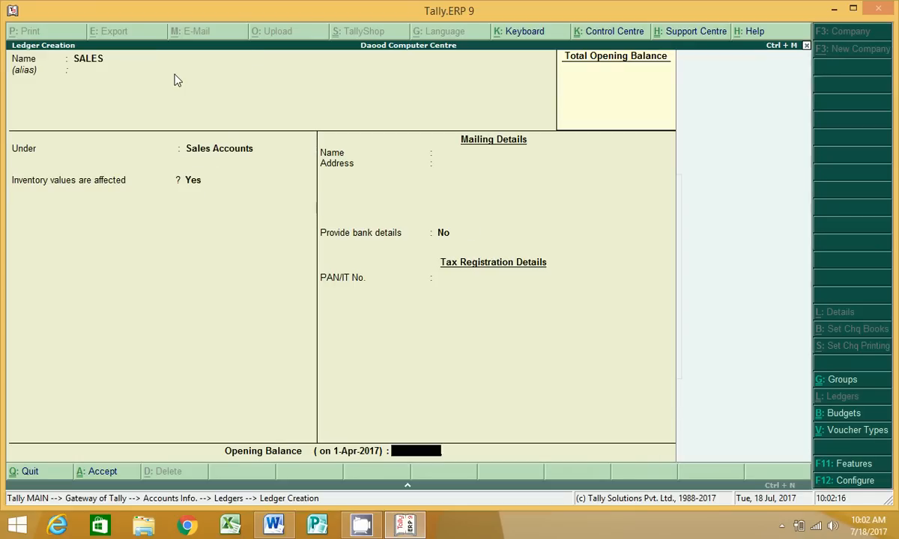
pyautogui.press('Return')
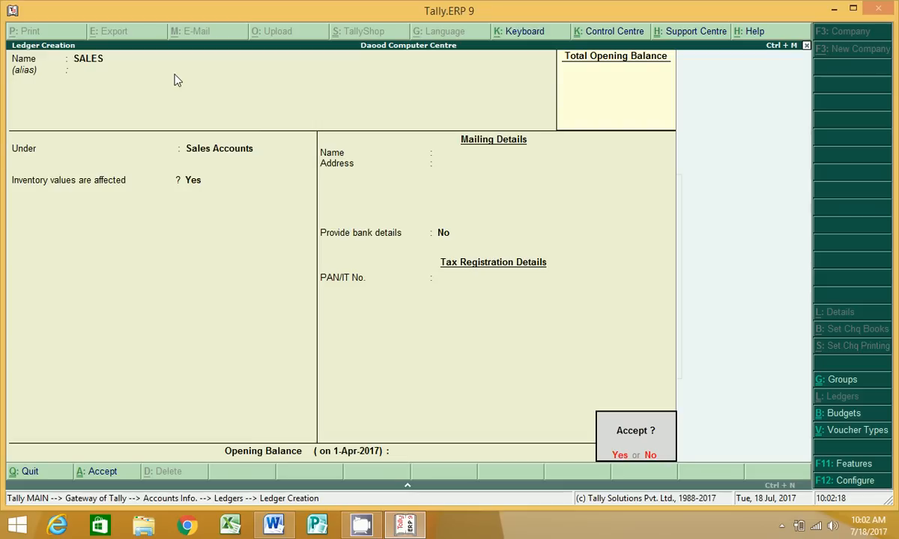
pyautogui.press('Return')
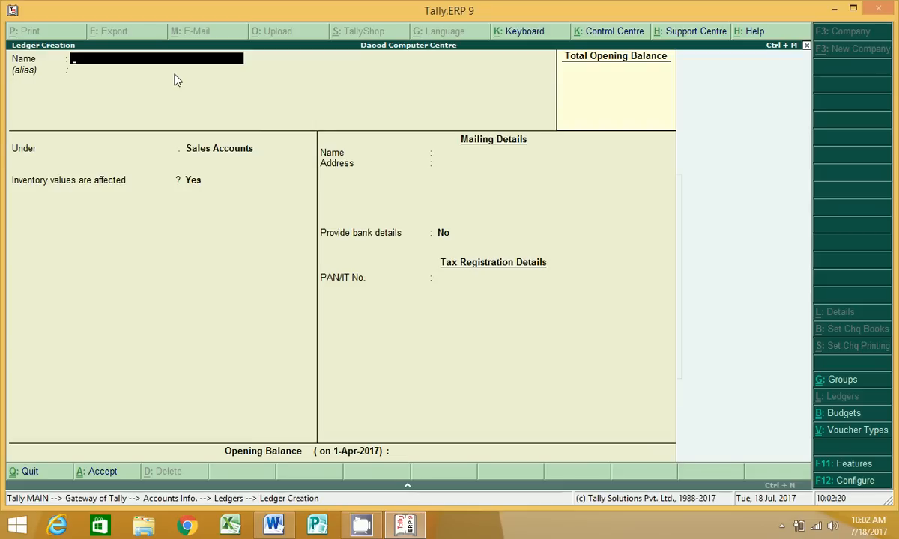
# Step: Check the discount ledgers in the Word document and name the next Tally.ERP 9 ledger DISCOUNT ALLOWED
pyautogui.hotkey('alt', 'Tab')
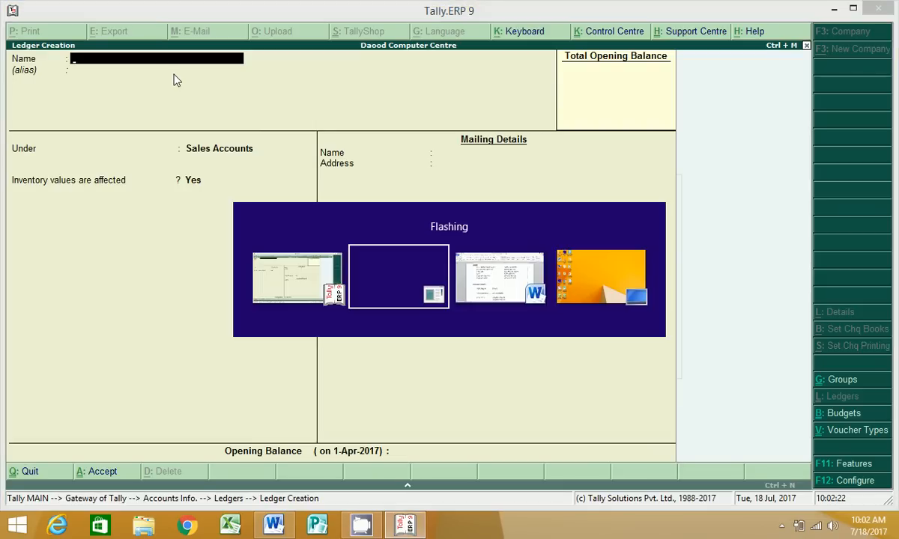
pyautogui.hotkey('alt', 'Tab')
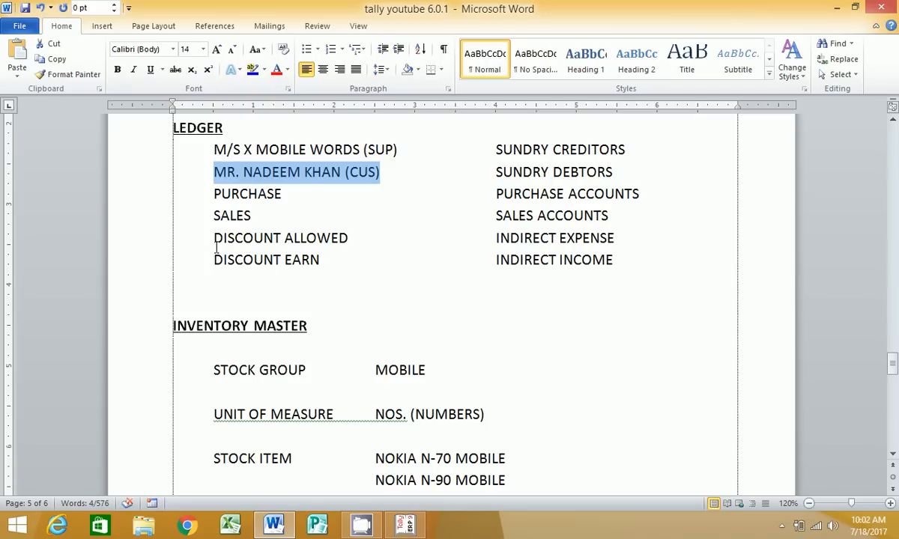
pyautogui.moveTo(215, 239); pyautogui.dragTo(346, 241)
pyautogui.moveTo(213, 260); pyautogui.dragTo(307, 266)
pyautogui.hotkey('alt', 'Tab')
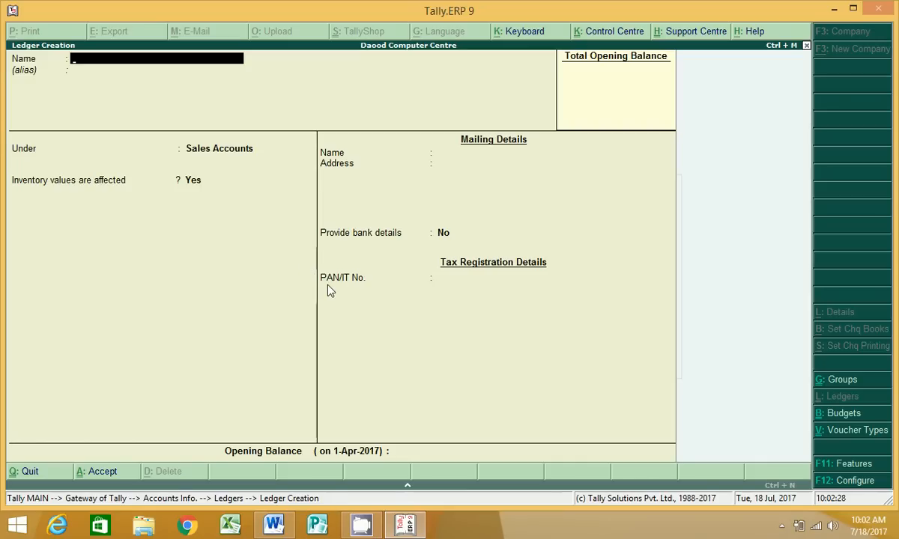
pyautogui.write('DISCOUNT AL')
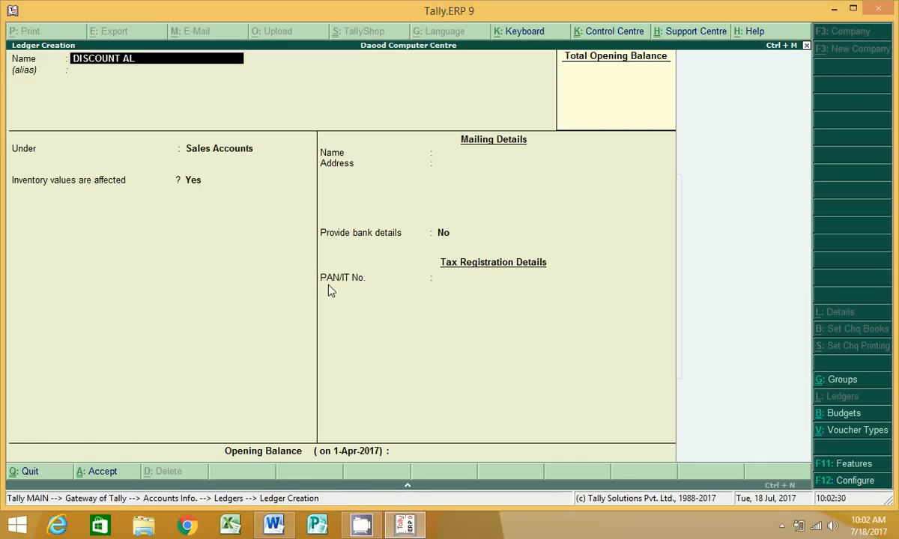
pyautogui.write('LOWED')
pyautogui.press('Return')
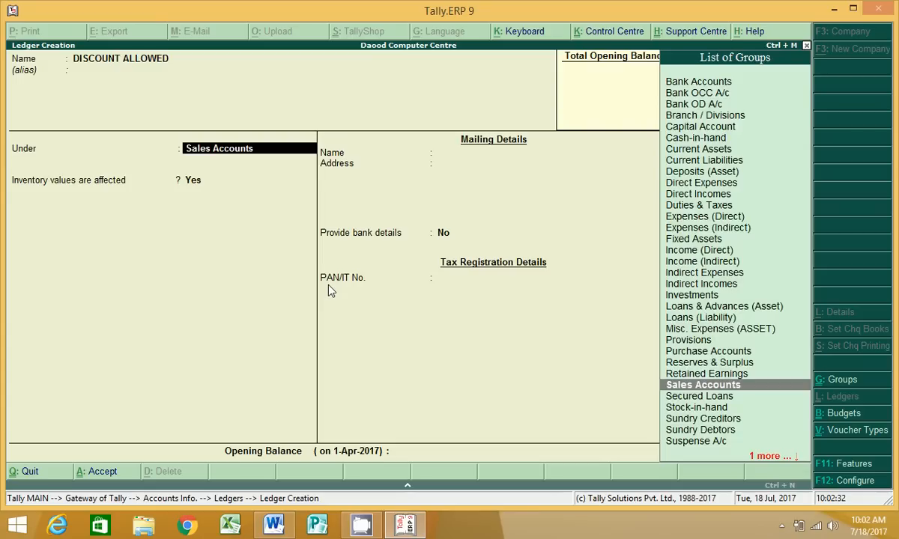
# Step: Place DISCOUNT ALLOWED under Indirect Expenses, set inventory values affected to No and save the ledger
pyautogui.write('INDI')
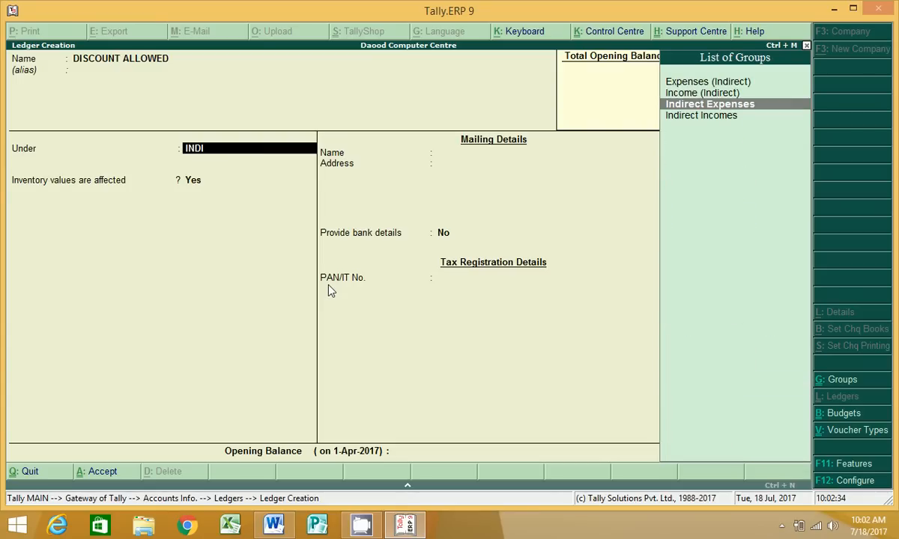
pyautogui.press('Return')
pyautogui.press('n')
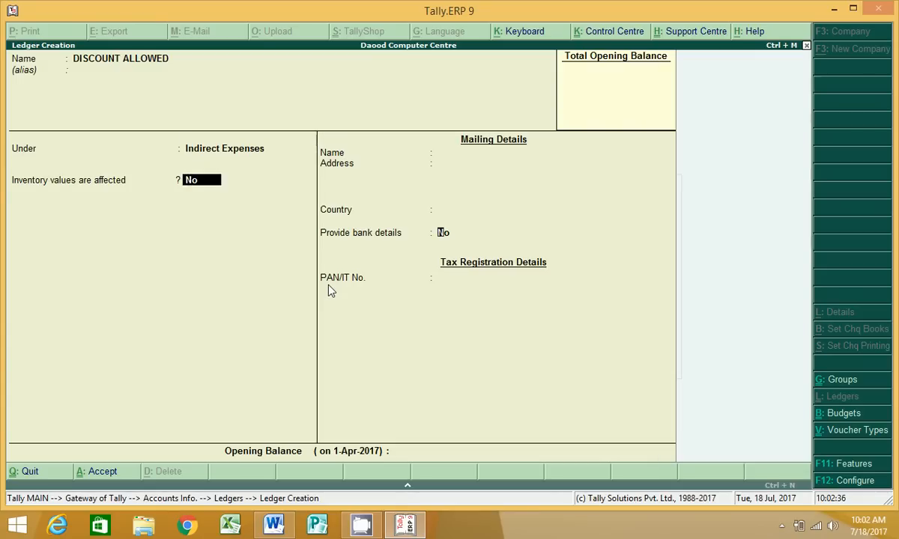
pyautogui.press('Return')
pyautogui.press('BackSpace')
pyautogui.press('Return')
pyautogui.press('Return')
pyautogui.press('Return')
pyautogui.press('Return')
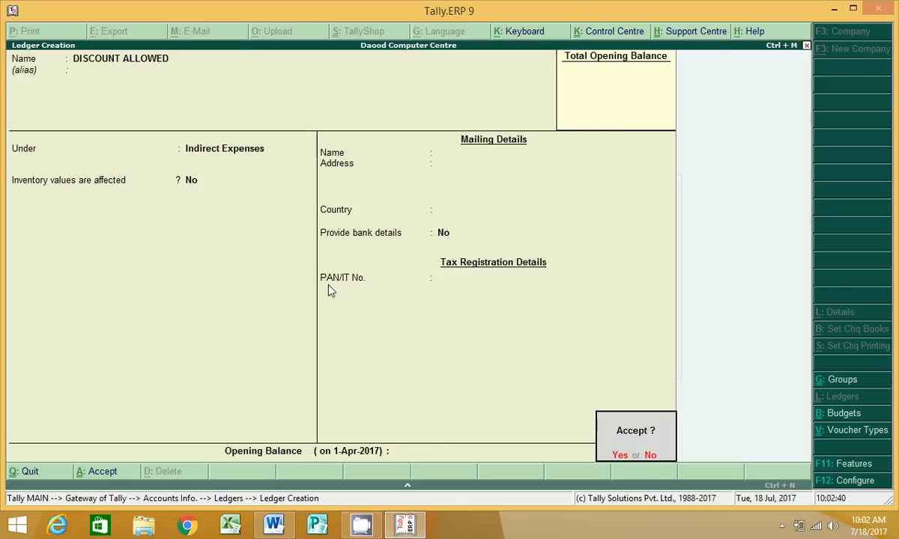
# Step: Name the next ledger DISCOUNT EARN and place it under Indirect Incomes
pyautogui.write('DISCOUNT')
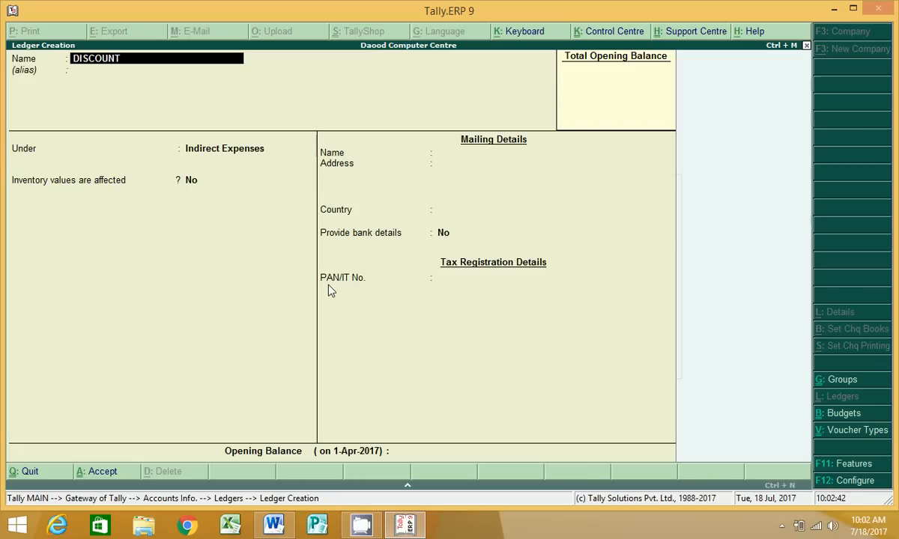
pyautogui.write(' EARN')
pyautogui.press('Return')
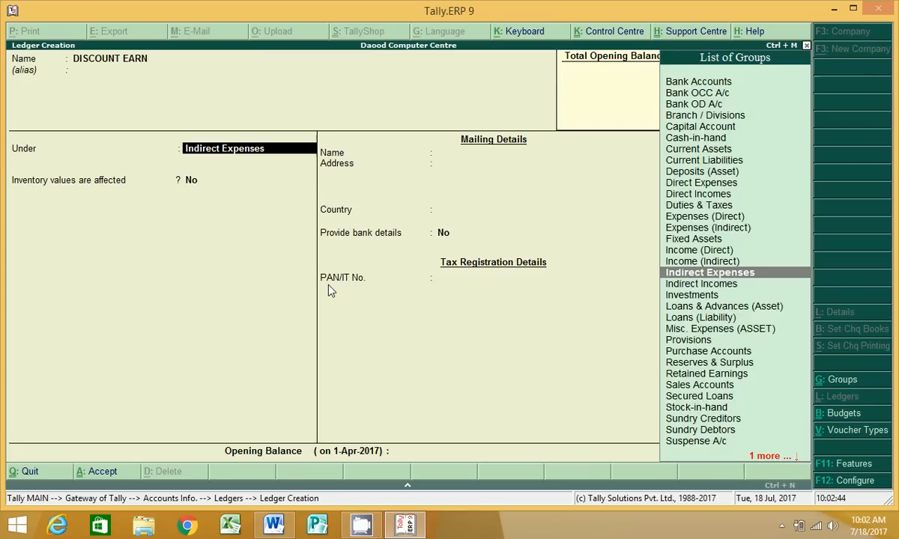
pyautogui.press('Right')
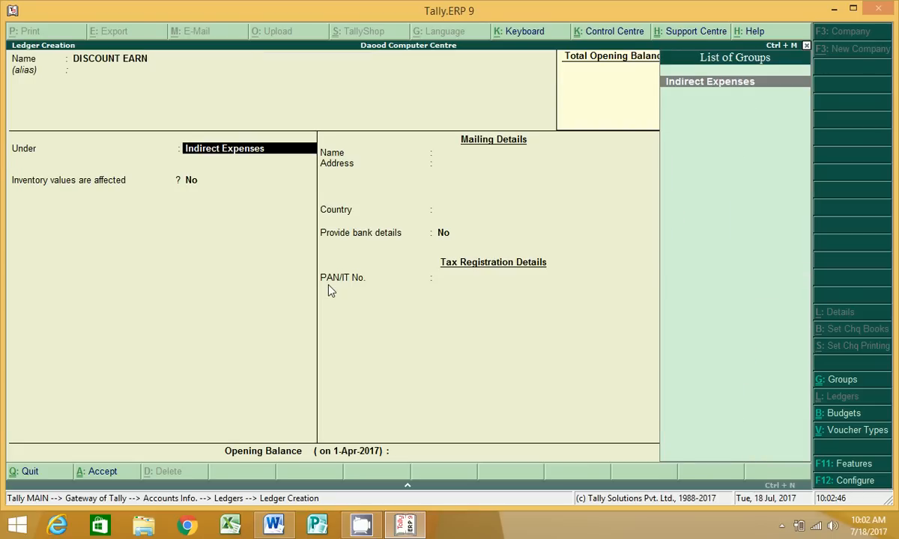
pyautogui.press('BackSpace')
pyautogui.write('INDI')
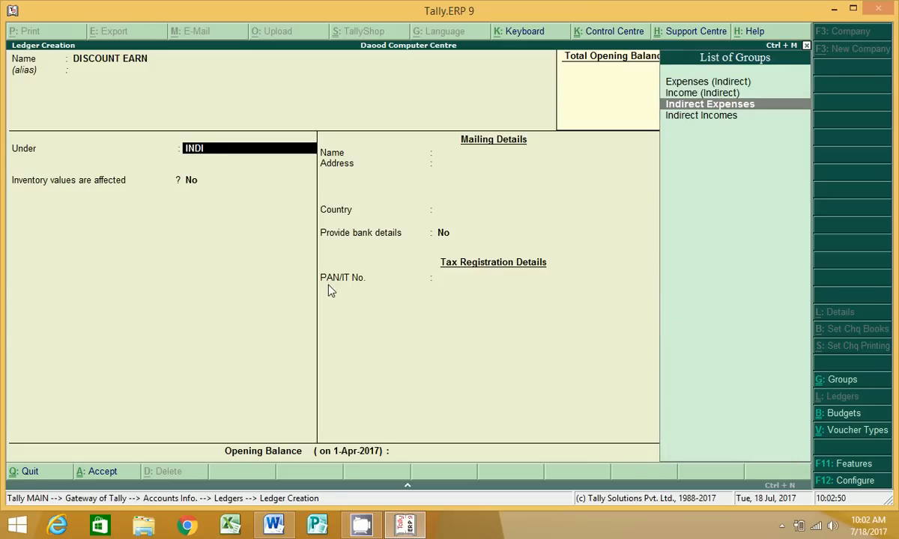
pyautogui.press('Down')
pyautogui.press('Return')
# Step: Save the DISCOUNT EARN ledger with inventory values affected at No and leave ledger creation
pyautogui.press('Return')
pyautogui.press('Return')
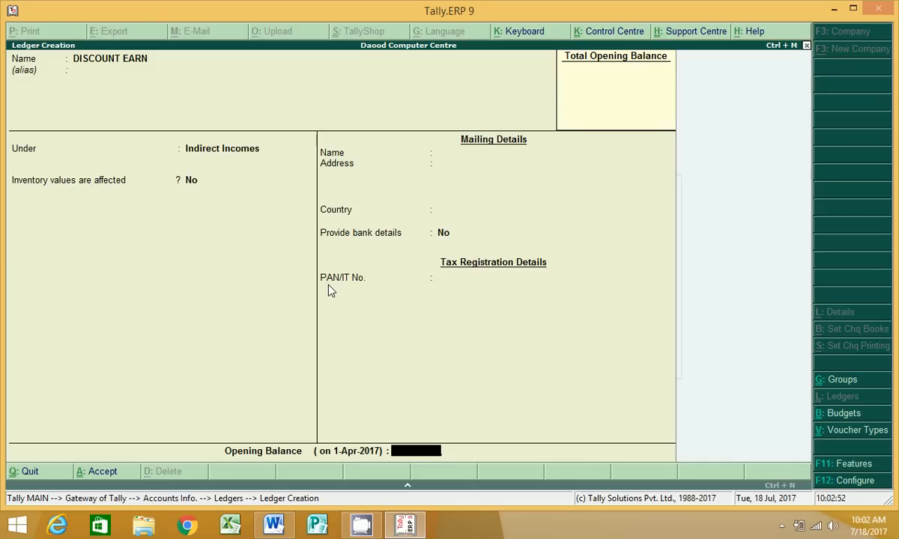
pyautogui.press('Return')
pyautogui.press('Return')
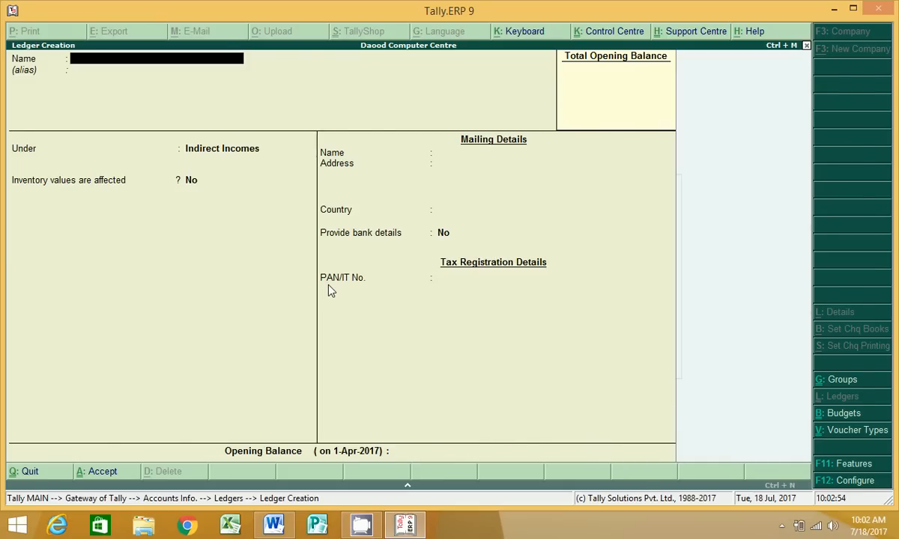
pyautogui.press('Escape')
# Step: Review the Inventory Master section in the Word document, including the stock items, and open the inventory masters in Tally.ERP 9
pyautogui.hotkey('alt', 'Tab')
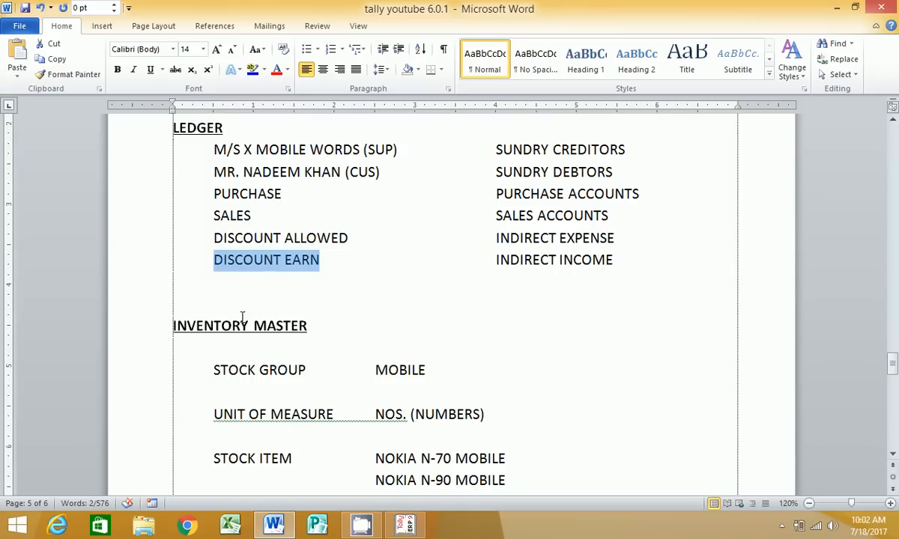
pyautogui.moveTo(161, 322); pyautogui.dragTo(291, 320)
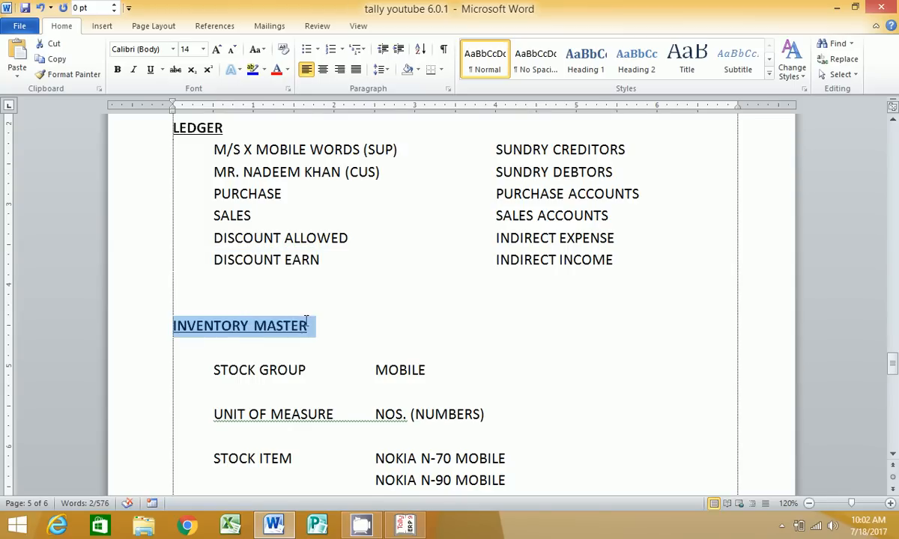
pyautogui.scroll(-4, 328, 321)
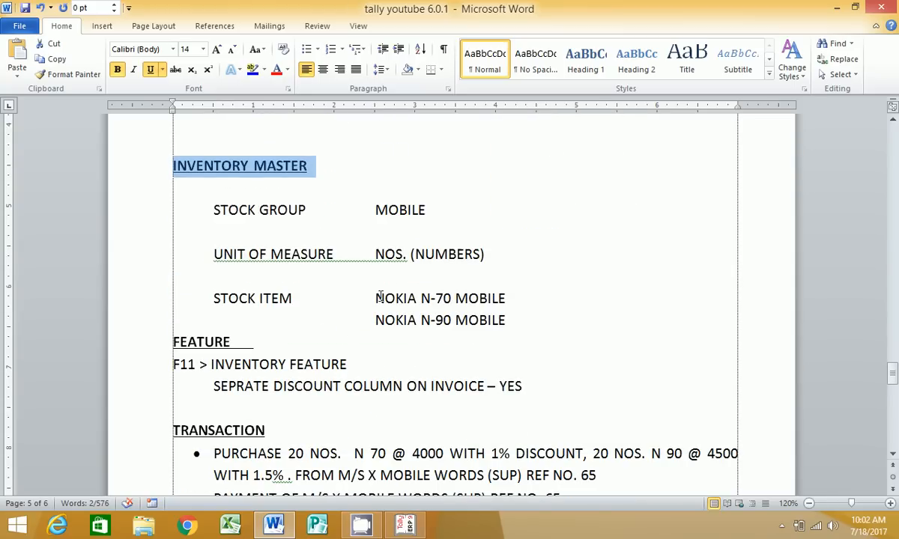
pyautogui.moveTo(374, 298); pyautogui.dragTo(507, 298)
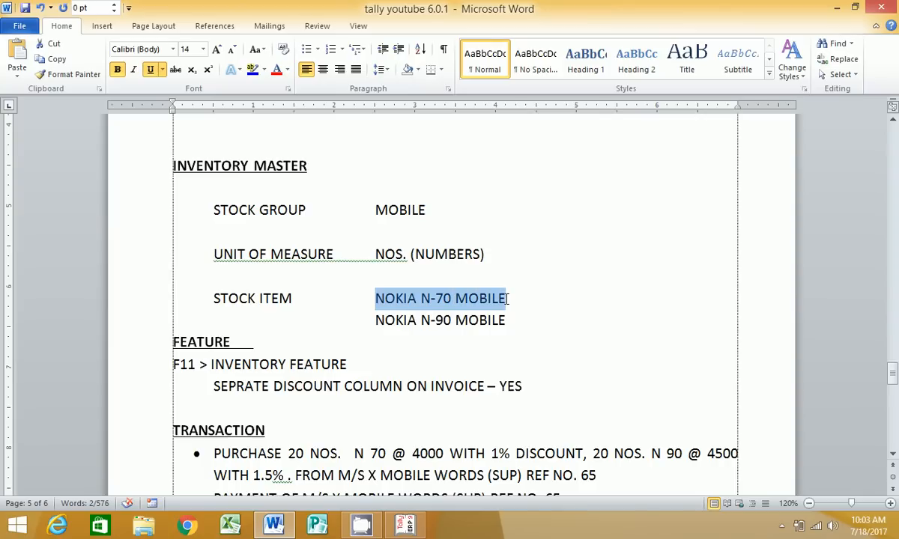
pyautogui.hotkey('alt', 'Tab')
pyautogui.press('Escape')
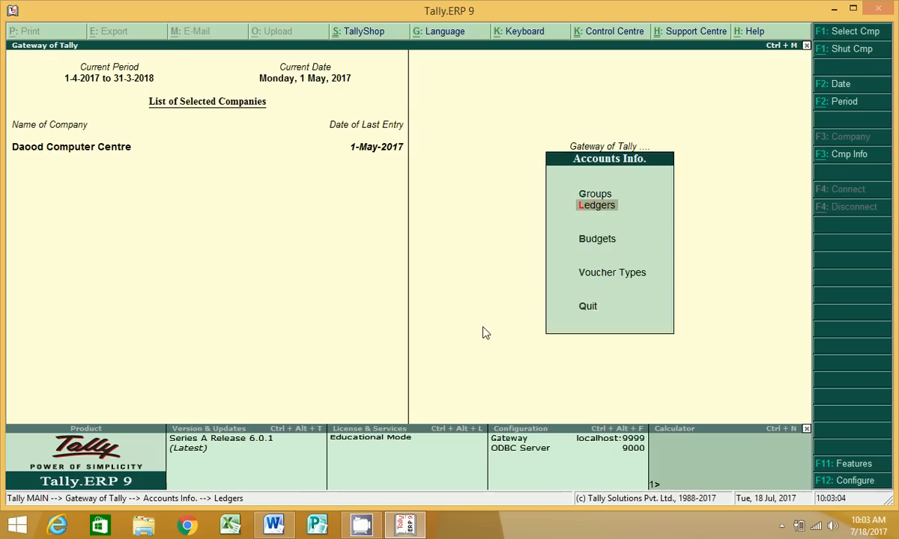
pyautogui.press('Escape')
pyautogui.press('Down')
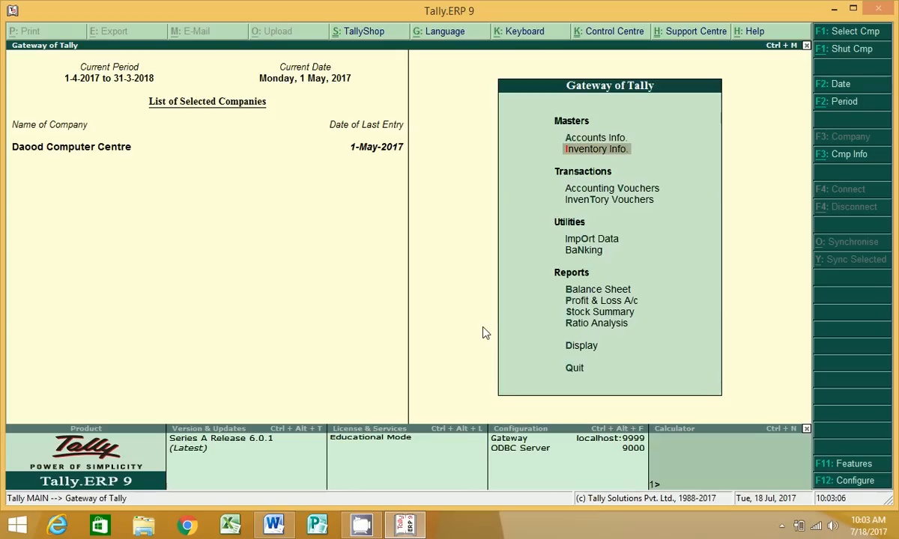
pyautogui.press('Return')
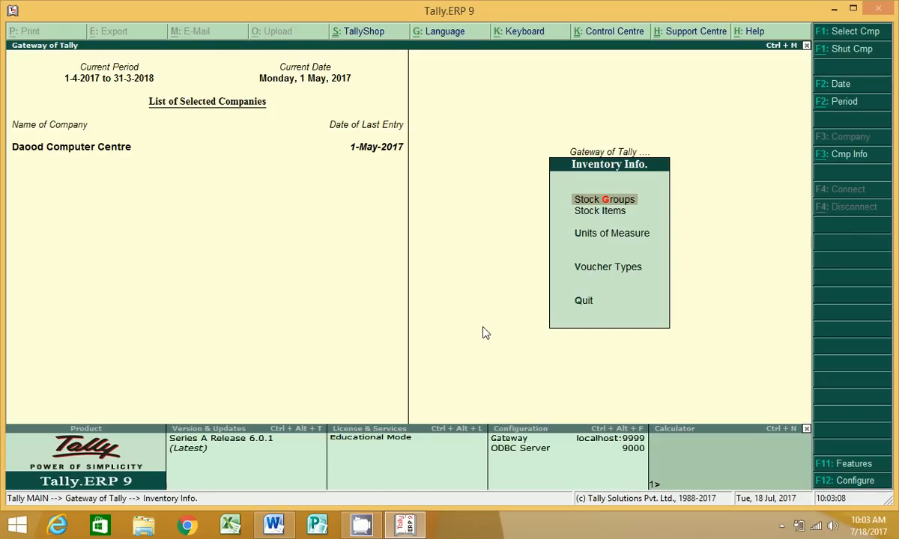
# Step: Start creating a unit of measure and check its symbol in the Word document before returning to Tally.ERP 9
pyautogui.press('Down')
pyautogui.press('Down')
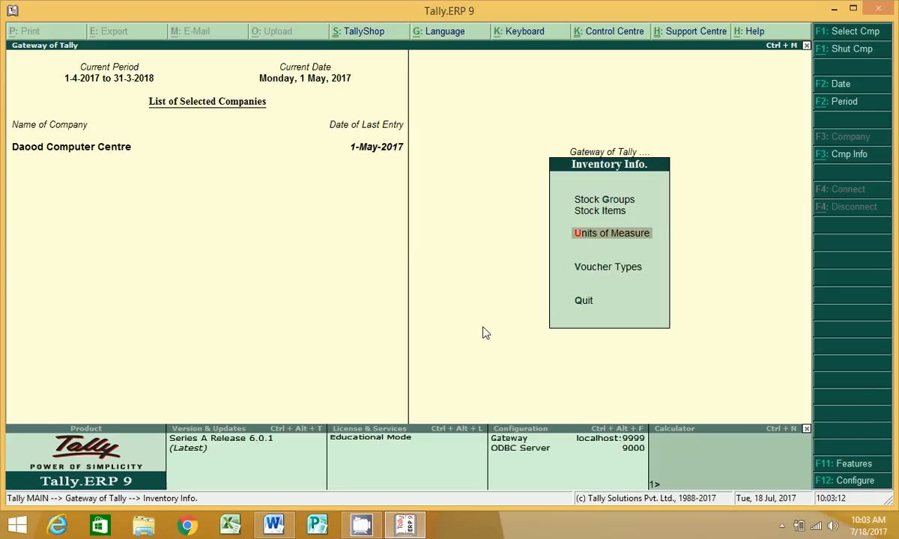
pyautogui.press('Return')
pyautogui.press('Return')
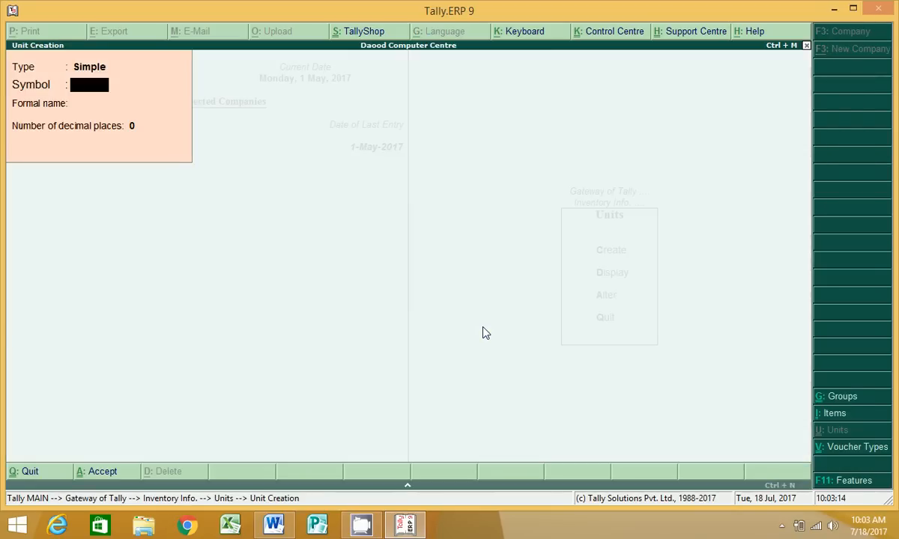
pyautogui.hotkey('alt', 'Tab')
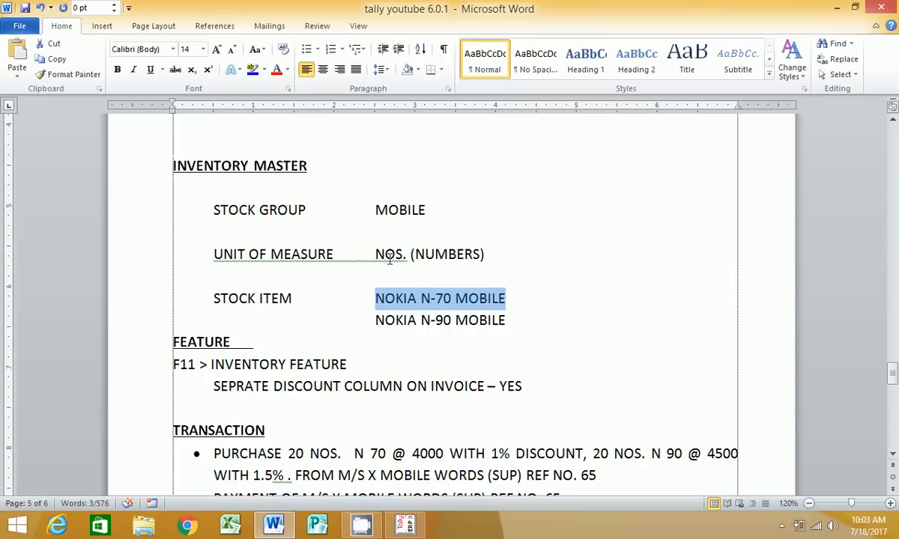
pyautogui.moveTo(375, 254); pyautogui.dragTo(404, 255)
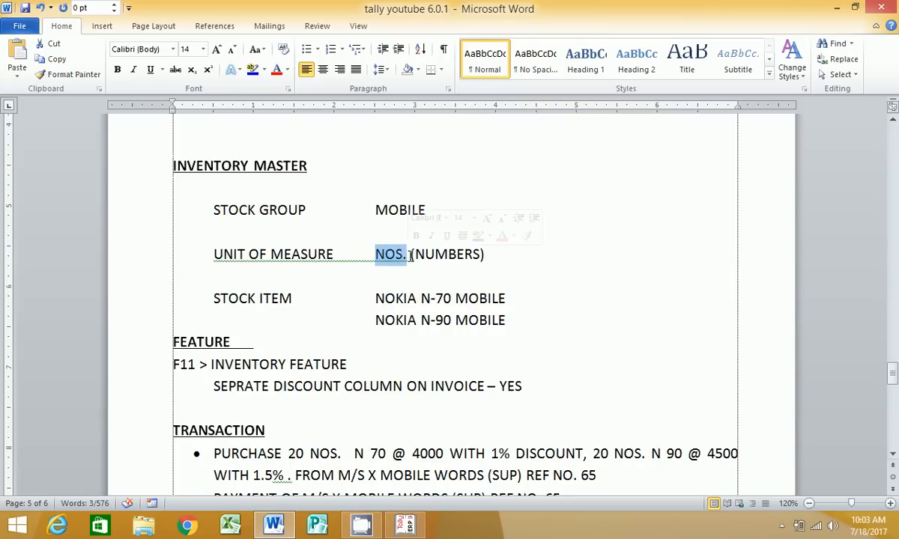
pyautogui.hotkey('alt', 'Tab')
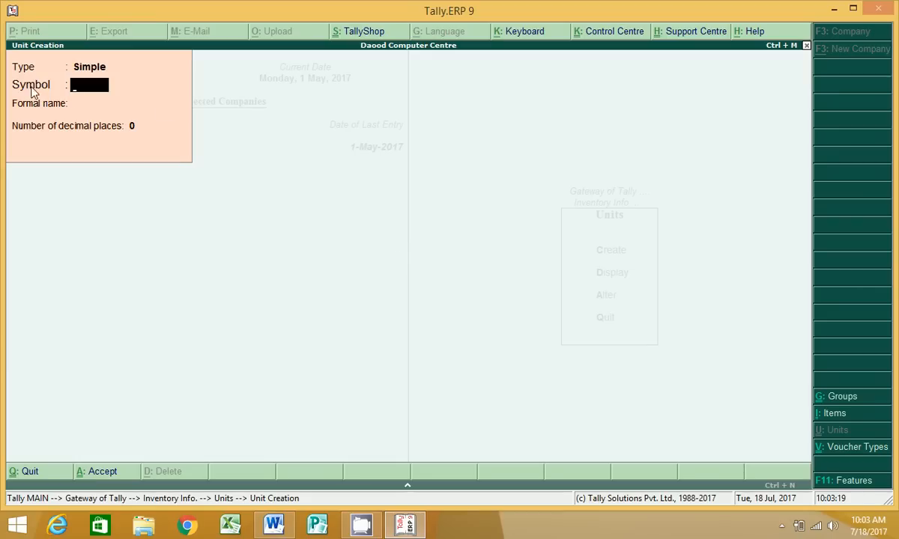
# Step: Create the simple unit with symbol NOS., formal name NUMBERS and 0 decimal places, save it and leave unit creation
pyautogui.write('NOS.')
pyautogui.press('Return')
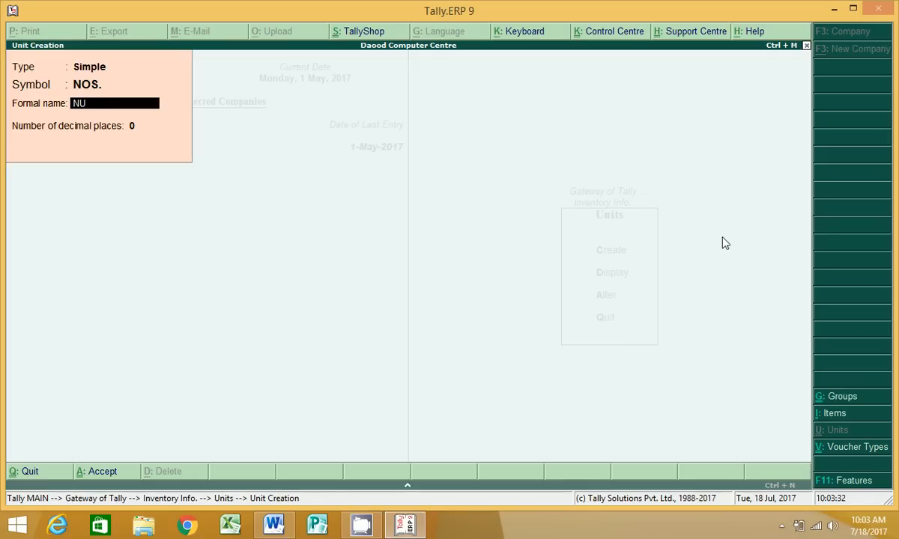
pyautogui.write('ERS')
pyautogui.press('Return')
pyautogui.press('Return')
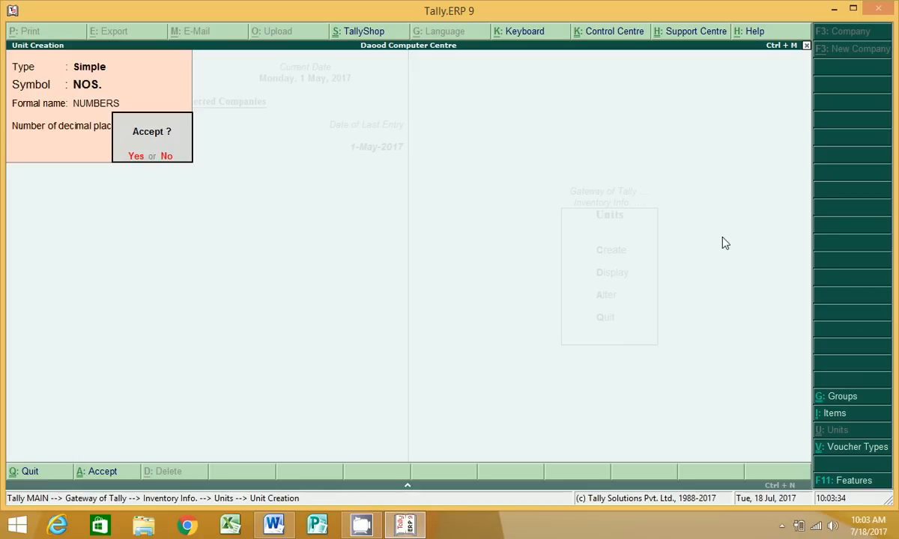
pyautogui.press('Return')
pyautogui.press('Escape')
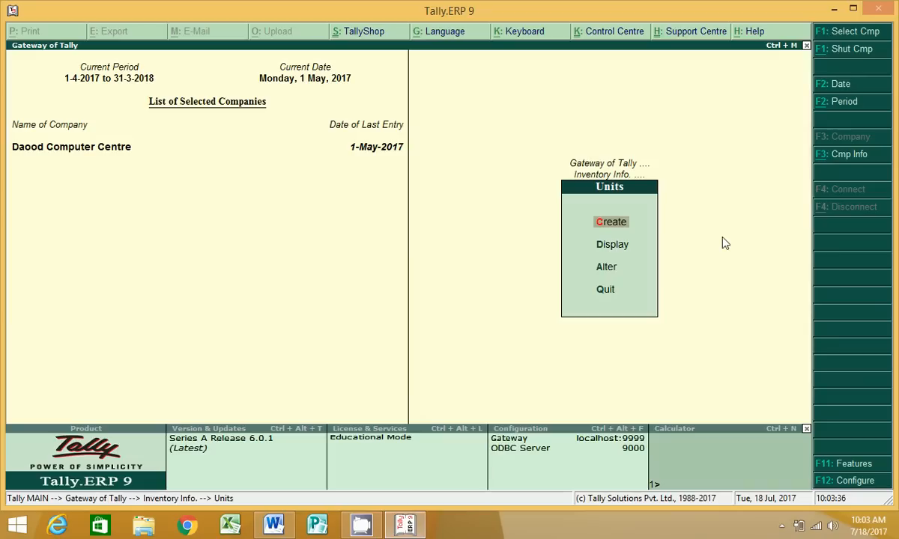
# Step: Start a new single stock group and name it MOBILE
pyautogui.press('Escape')
pyautogui.press('Up')
pyautogui.press('Up')
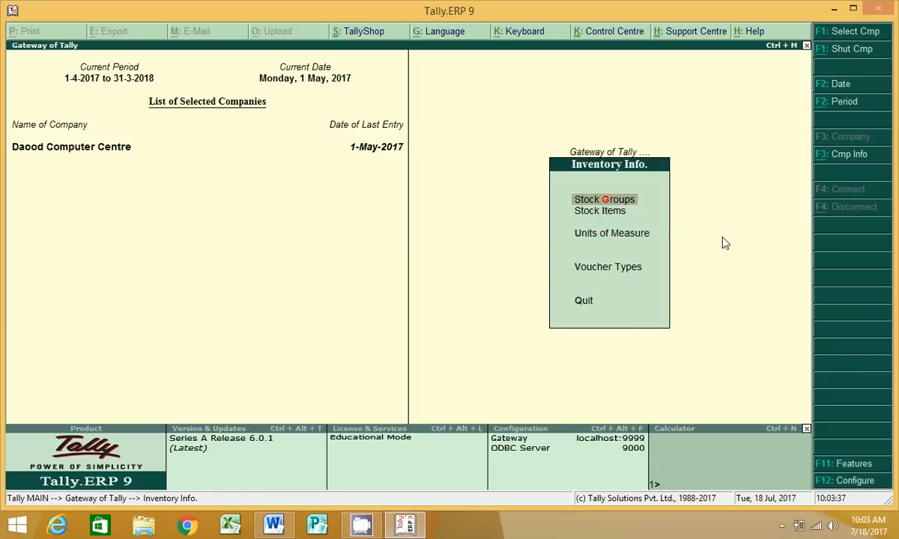
pyautogui.press('Return')
pyautogui.press('Return')
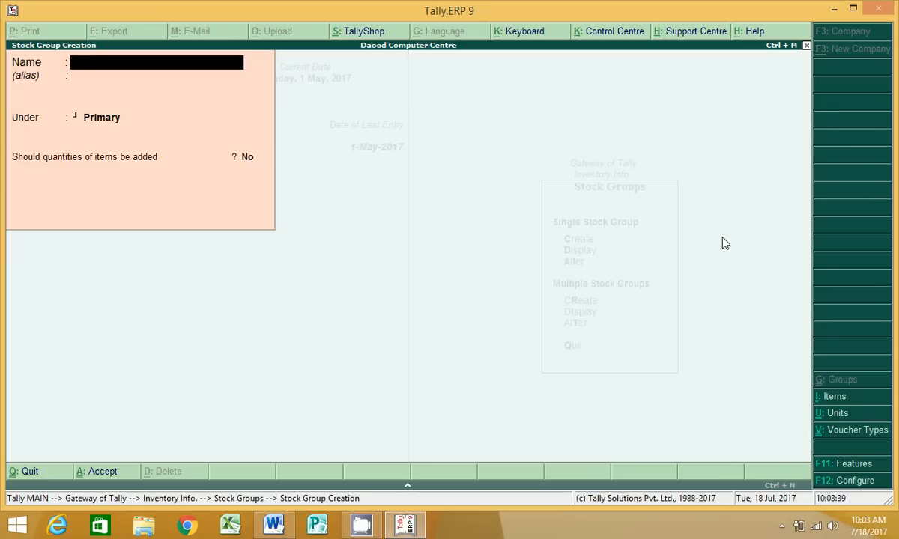
pyautogui.write('MOBILE')
pyautogui.press('Return')
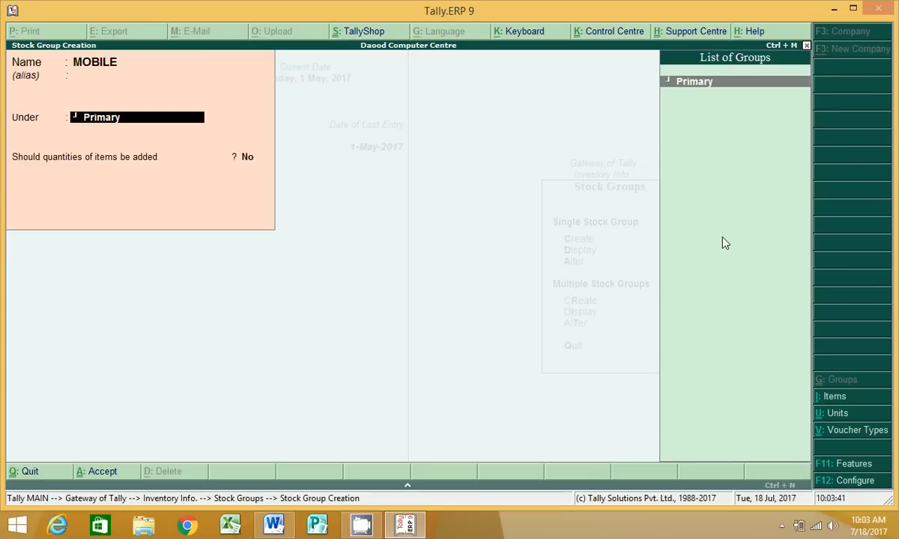
# Step: Place MOBILE under Primary with item quantities added at No, save it and leave stock group creation
pyautogui.press('Return')
pyautogui.press('Return')
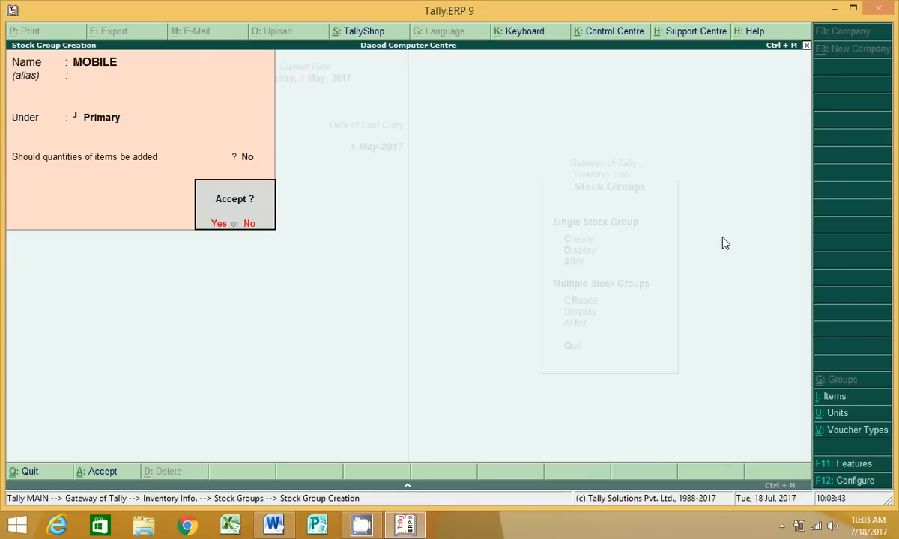
pyautogui.press('Return')
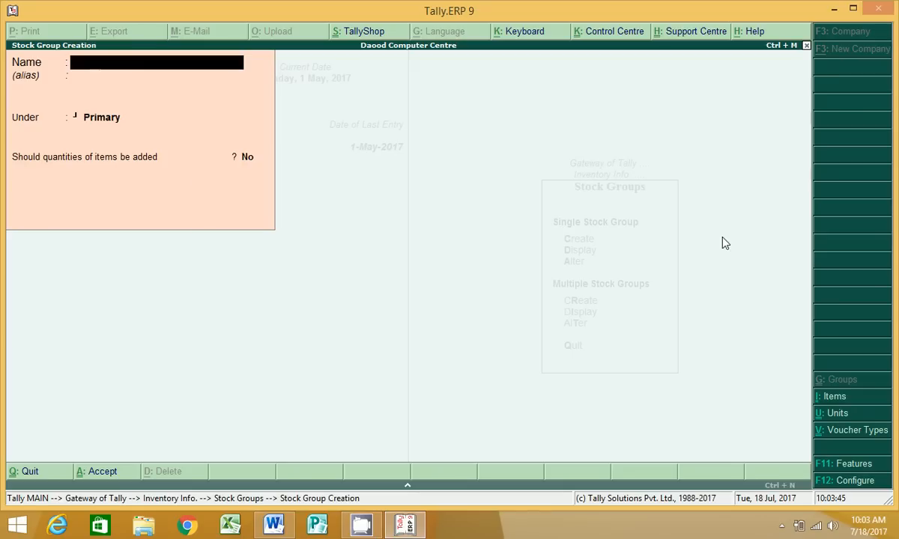
pyautogui.press('Escape')
pyautogui.press('Return')
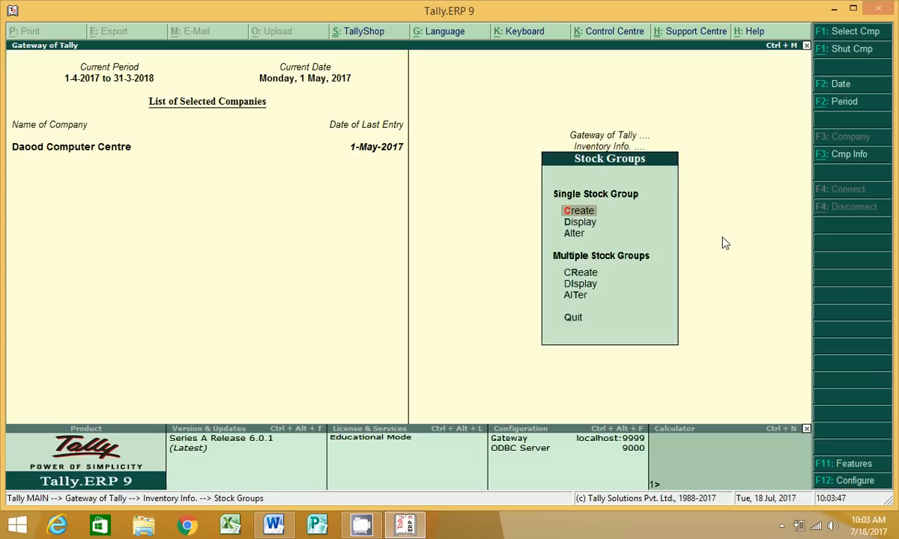
pyautogui.press('Escape')
# Step: Start a new single stock item named NOKIA N 90 and place it under the MOBILE group
pyautogui.press('Down')
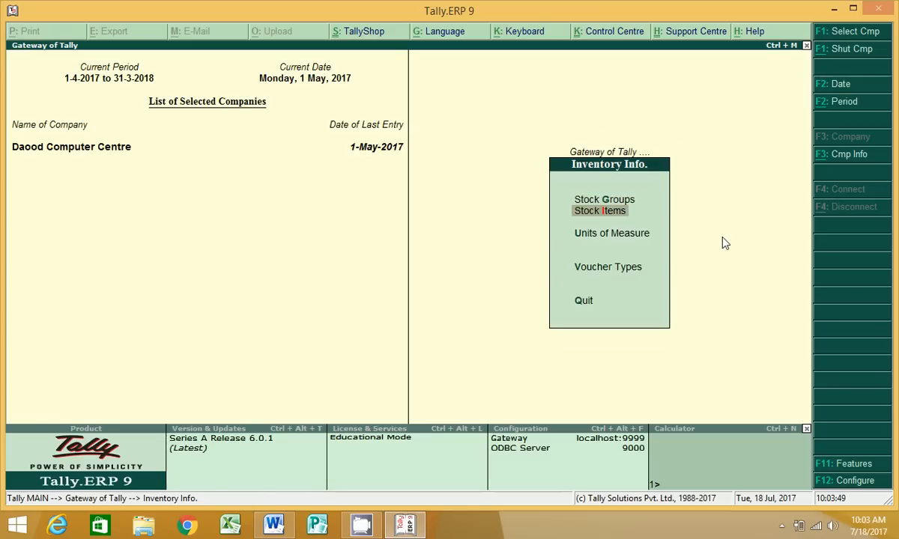
pyautogui.press('Return')
pyautogui.press('Return')
pyautogui.write('NOKIA N 90')
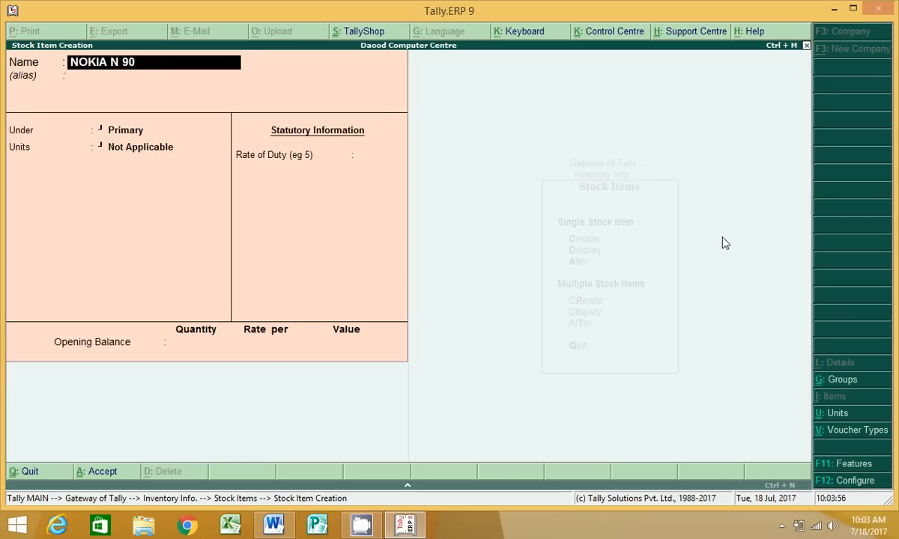
pyautogui.press('Return')
pyautogui.press('Down')
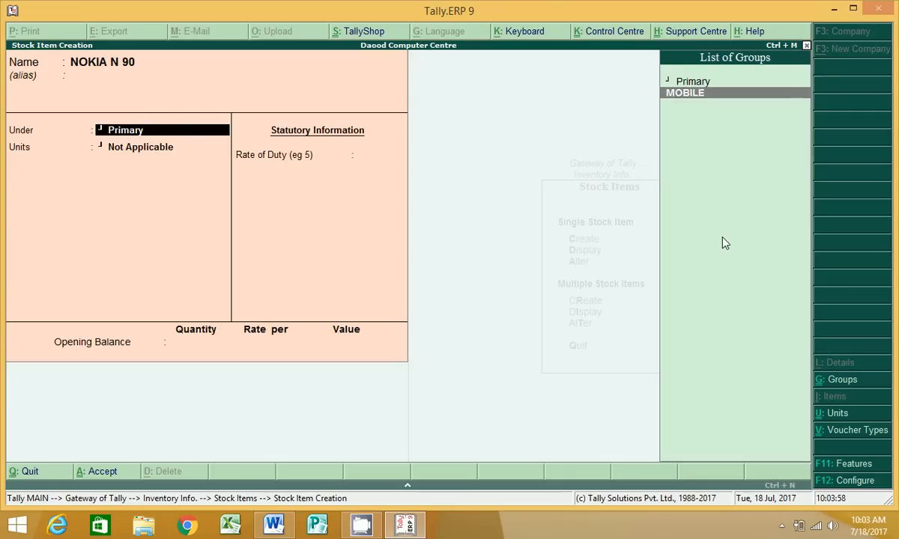
pyautogui.press('Return')
# Step: Set the NOKIA N 90 unit to NOS. with rate of duty 0 and save the stock item
pyautogui.press('Down')
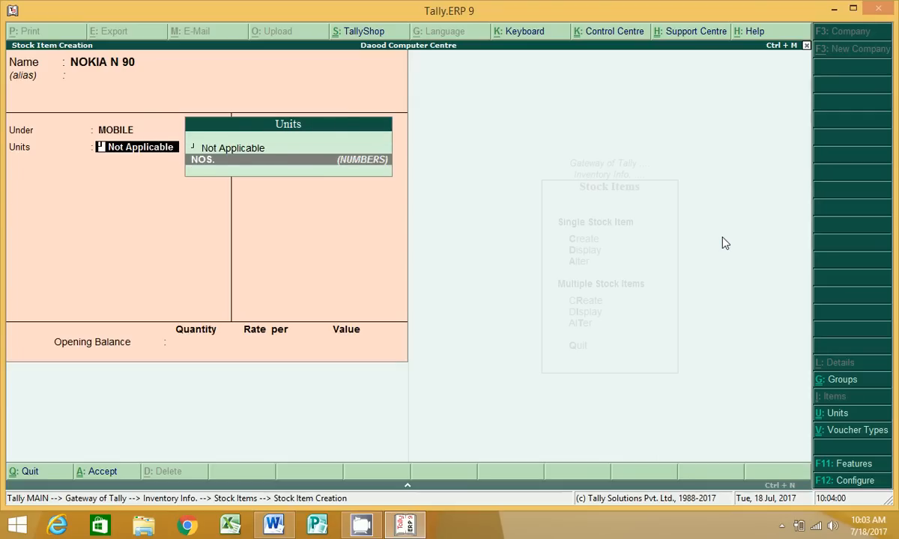
pyautogui.press('Return')
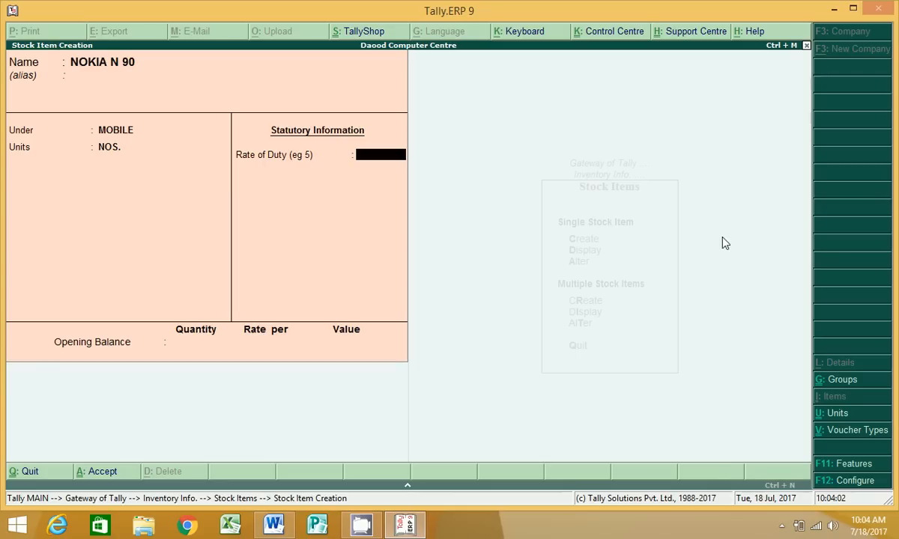
pyautogui.press('Return')
pyautogui.press('Return')
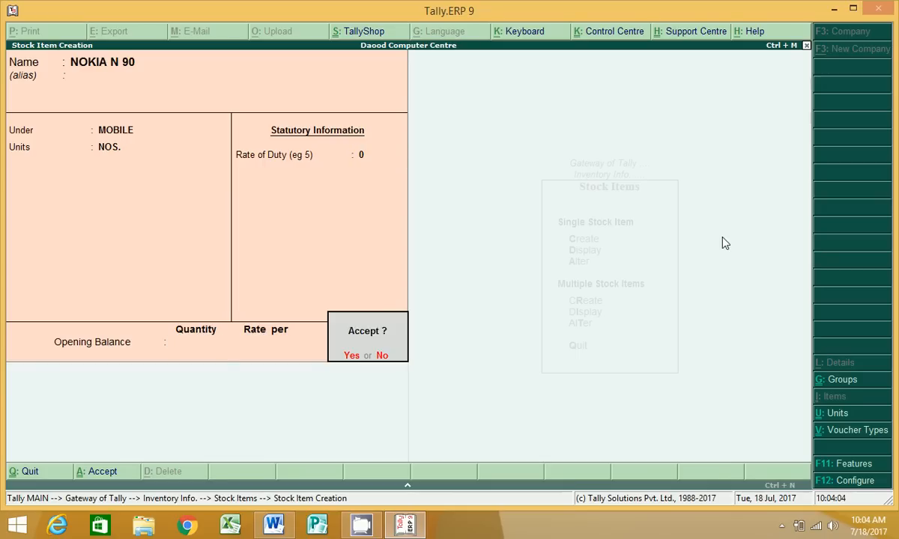
pyautogui.press('Return')
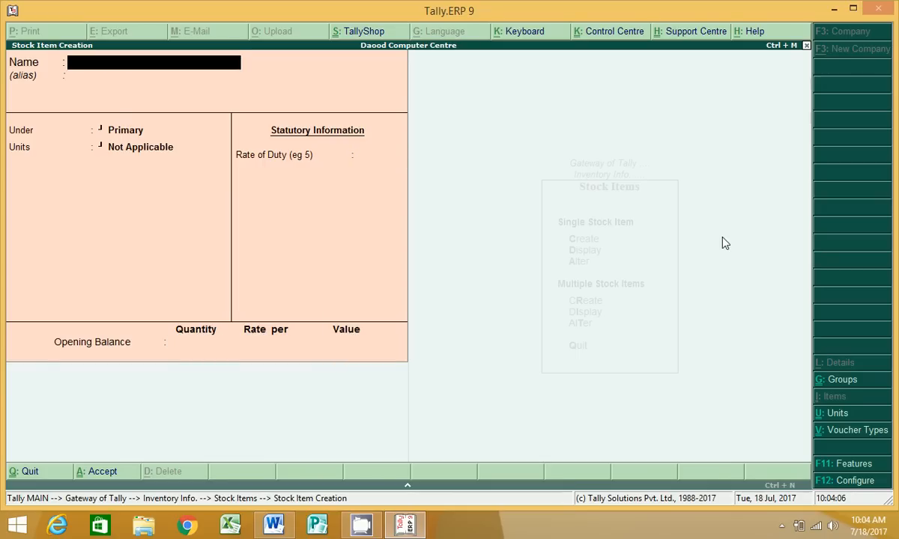
# Step: Name the next stock item NOKIA N - 70 and place it under the MOBILE group
pyautogui.write('NOKIA N 9')
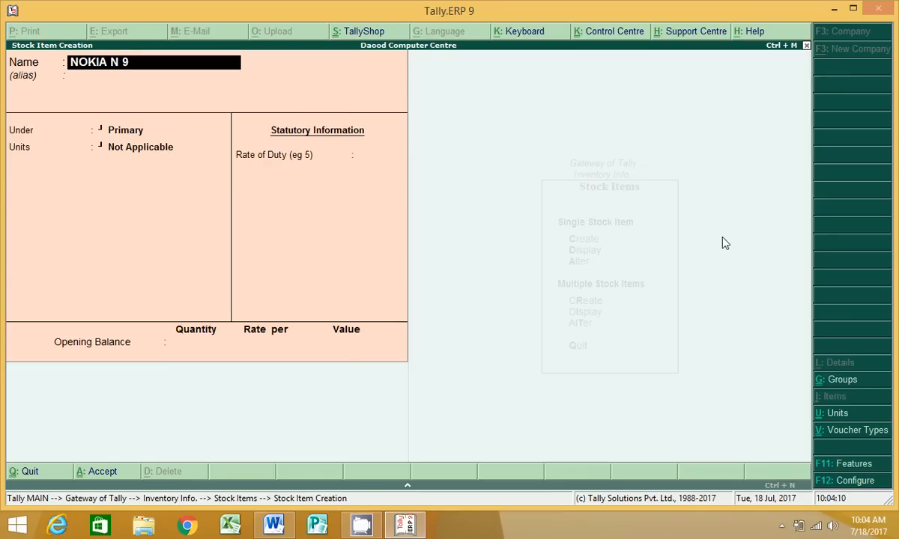
pyautogui.write(' N 0')
pyautogui.press('Return')
pyautogui.press('Return')
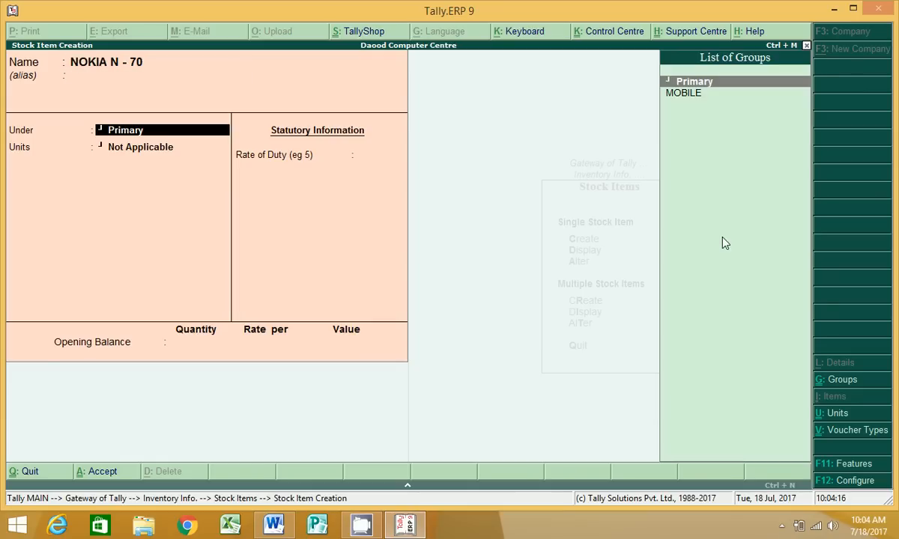
pyautogui.write('M')
pyautogui.press('Return')
# Step: Set the NOKIA N - 70 unit to NOS. with rate of duty 0, save it and return to the Gateway of Tally
pyautogui.press('Down')
pyautogui.press('Return')
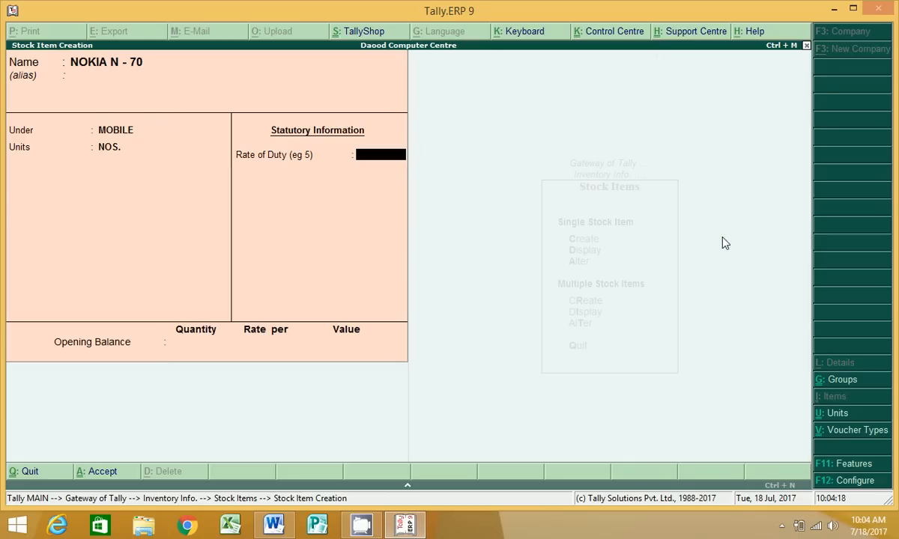
pyautogui.press('Return')
pyautogui.press('Return')
pyautogui.press('Return')
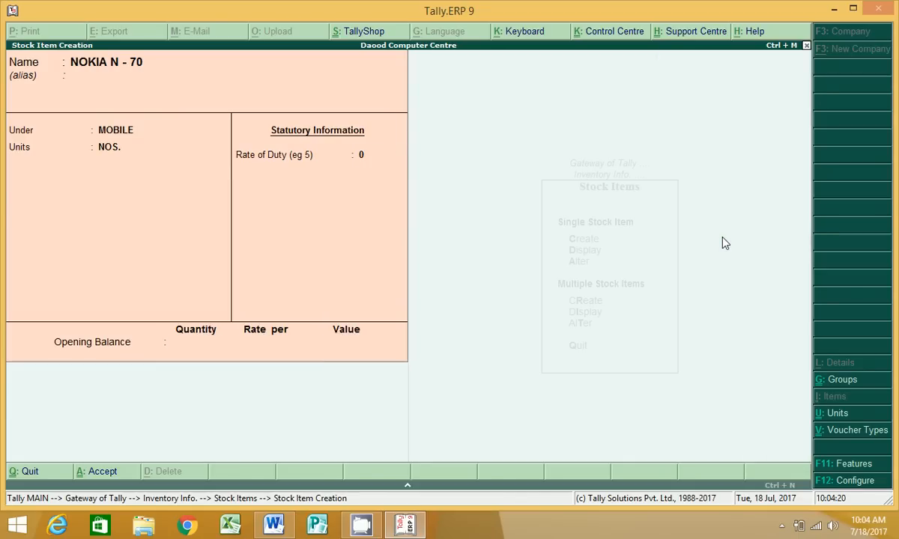
pyautogui.press('Escape')
pyautogui.press('Escape')
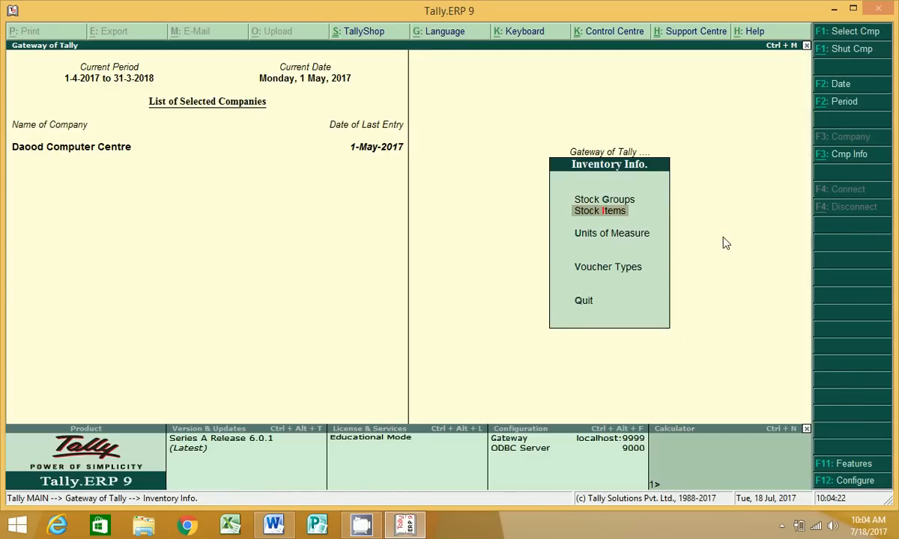
pyautogui.press('Escape')
# Step: Review the Feature section in the Word document, including the separate discount column line
pyautogui.hotkey('alt', 'Tab')
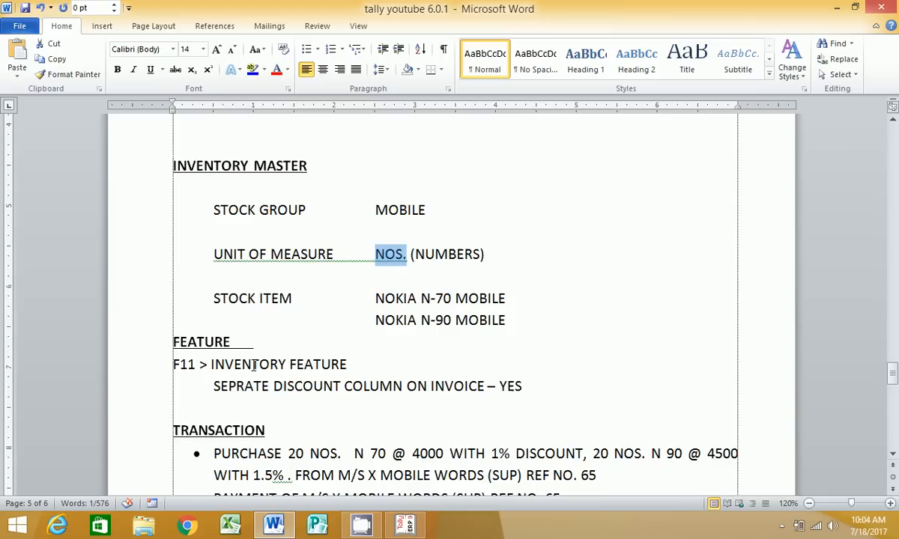
pyautogui.click(193, 343)
pyautogui.scroll(-4, 352, 370)
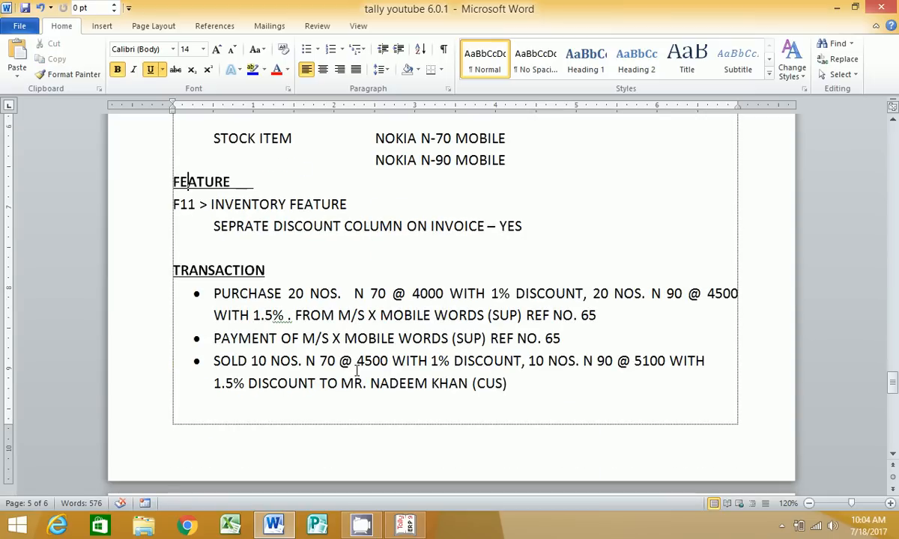
pyautogui.click(134, 180)
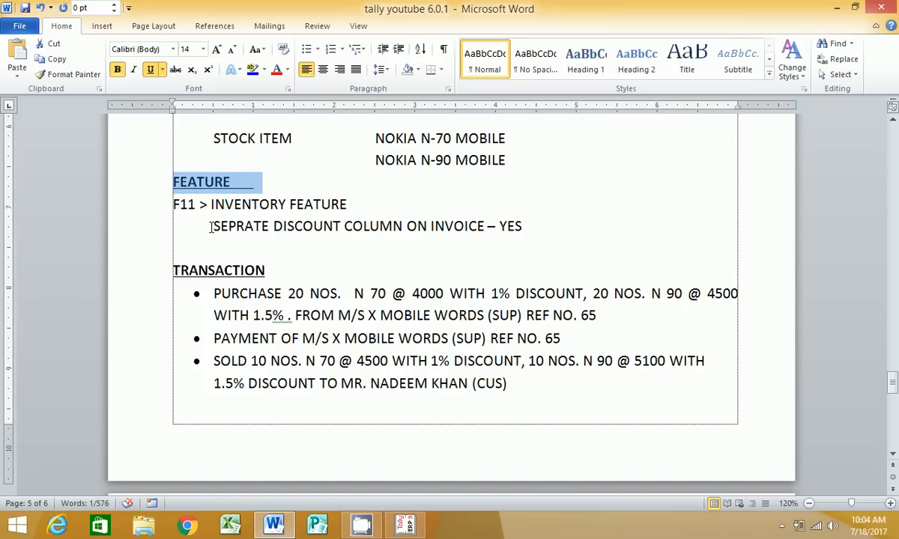
pyautogui.moveTo(214, 226); pyautogui.dragTo(510, 226)
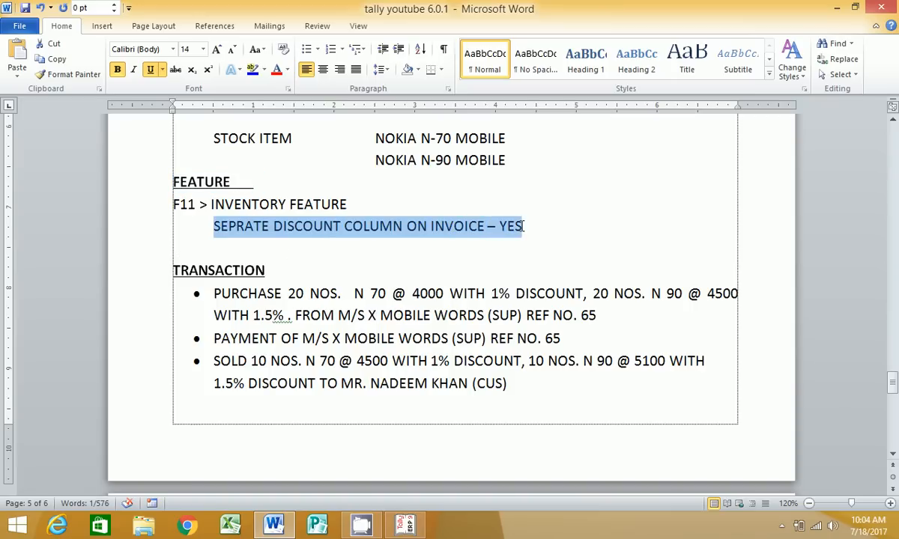
# Step: Switch to Tally.ERP 9, set Use separate discount column in invoices to Yes in the Inventory Features, save and return to the Gateway of Tally
pyautogui.click(407, 524)
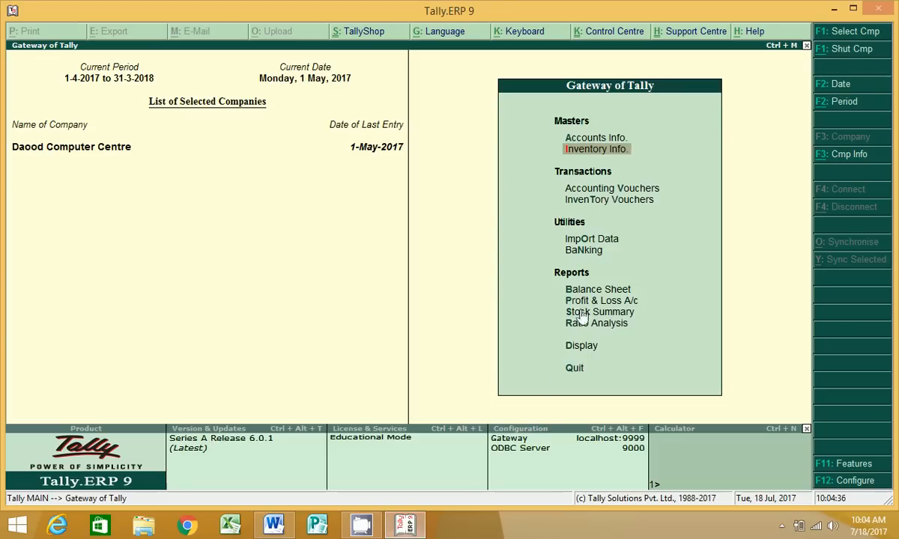
pyautogui.click(840, 464)
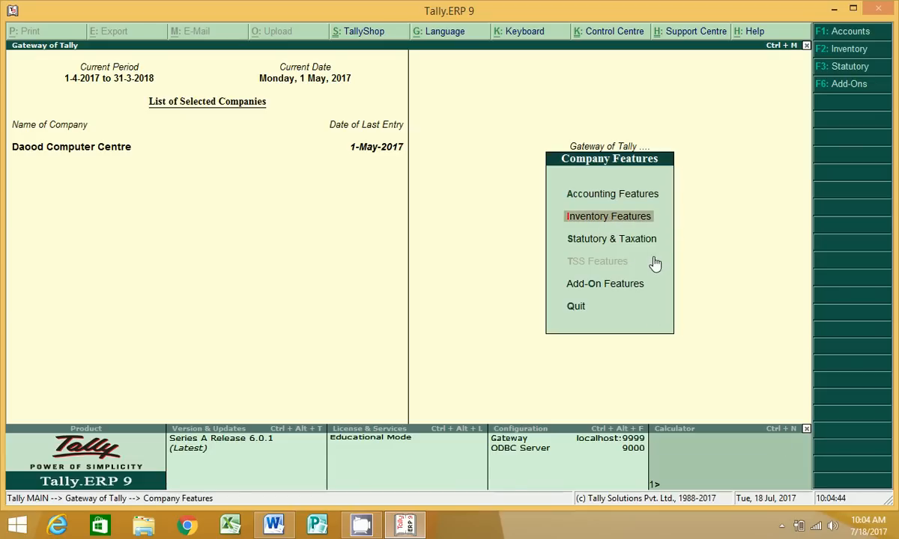
pyautogui.press('Return')
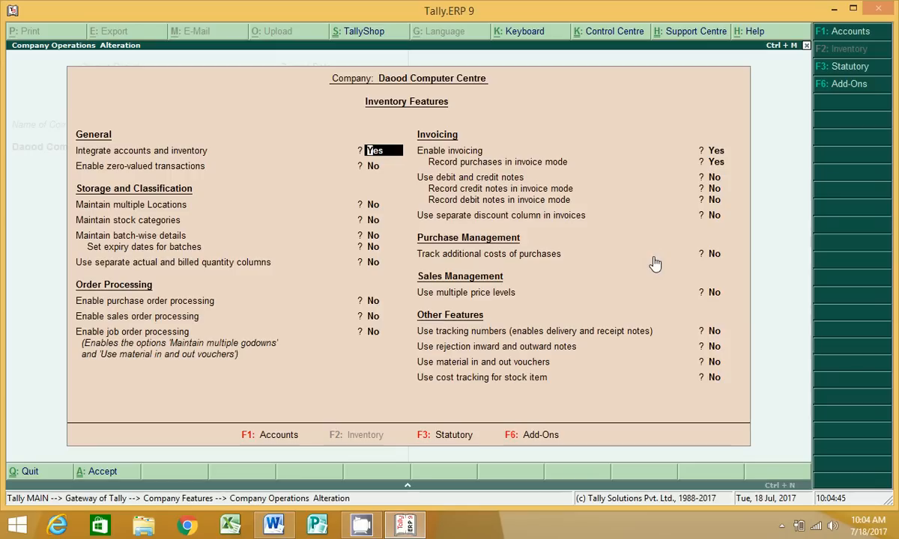
pyautogui.click(493, 219)
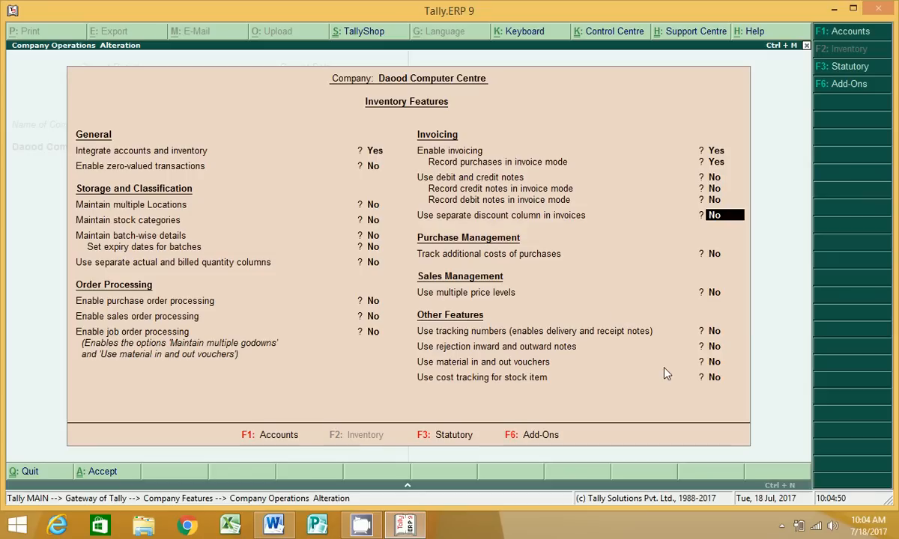
pyautogui.write('Y')
pyautogui.press('Return')
pyautogui.press('Return')
pyautogui.press('Return')
pyautogui.press('Return')
pyautogui.press('Return')
pyautogui.press('Return')
pyautogui.press('Return')
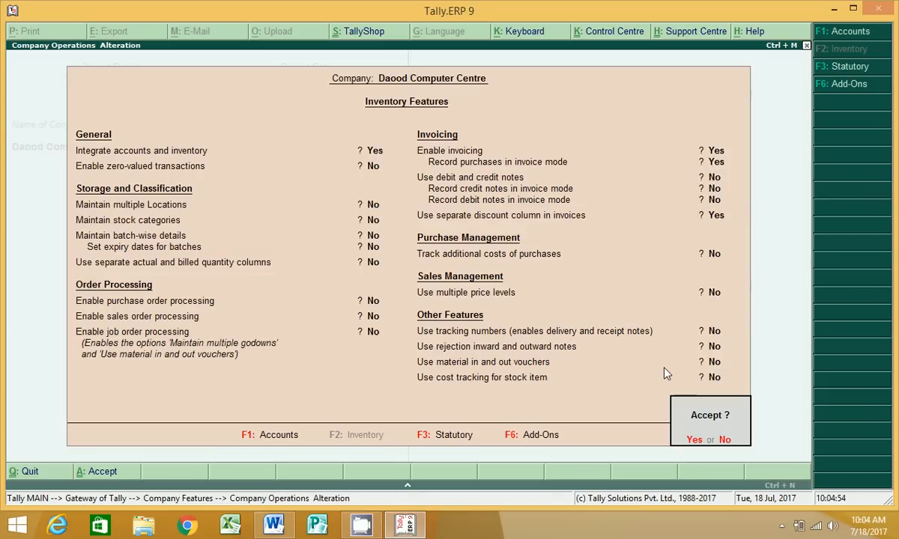
pyautogui.press('Return')
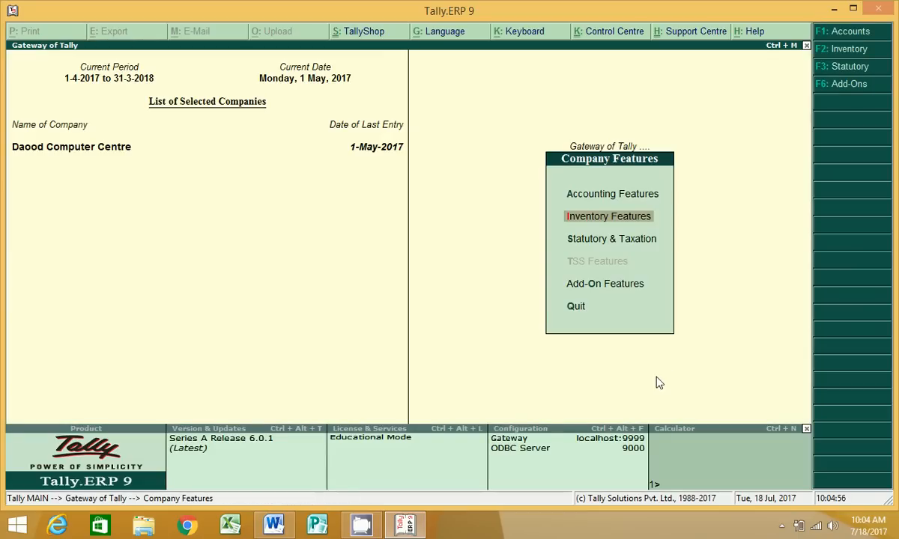
pyautogui.press('Escape')
# Step: Switch to the Word document and review the workflow diagram and the purchase, payment and sale entries in the Transaction section
pyautogui.hotkey('alt', 'Tab')
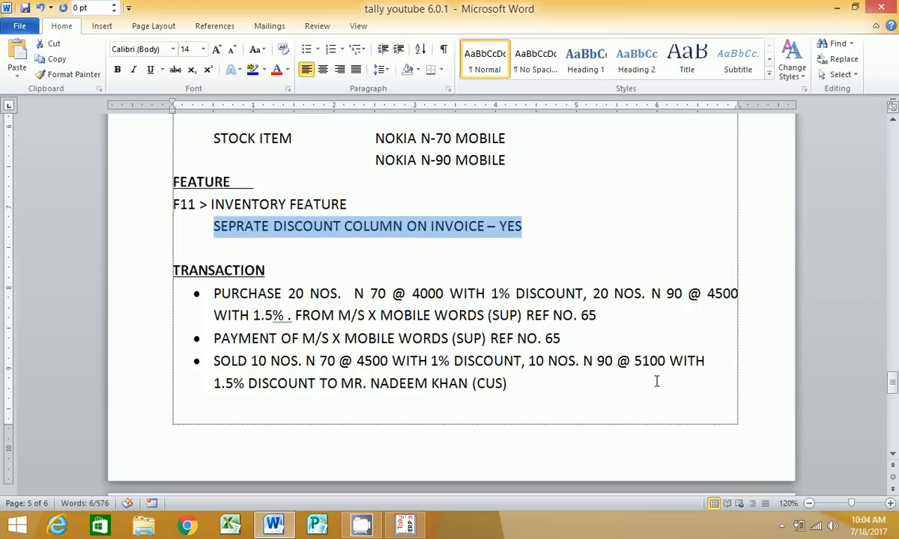
pyautogui.click(216, 292)
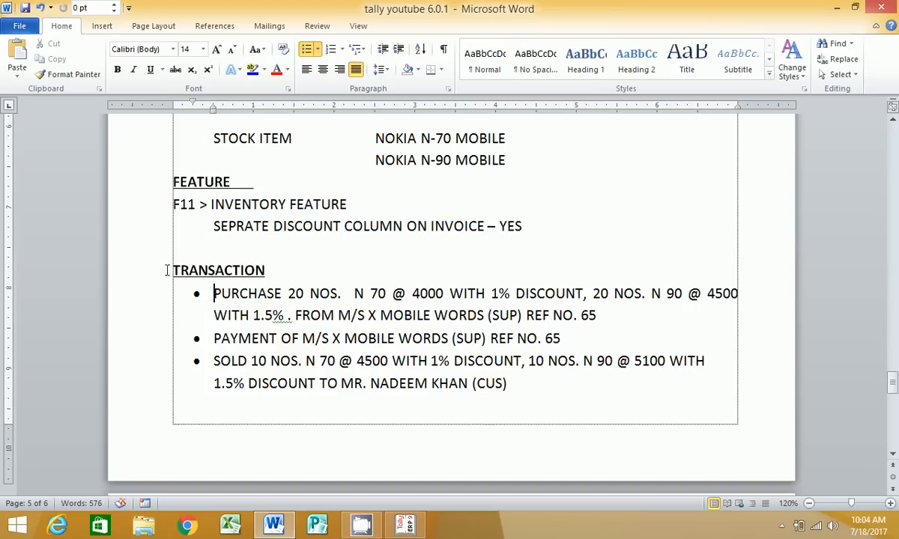
pyautogui.moveTo(166, 269); pyautogui.dragTo(280, 282)
pyautogui.scroll(12, 280, 282)
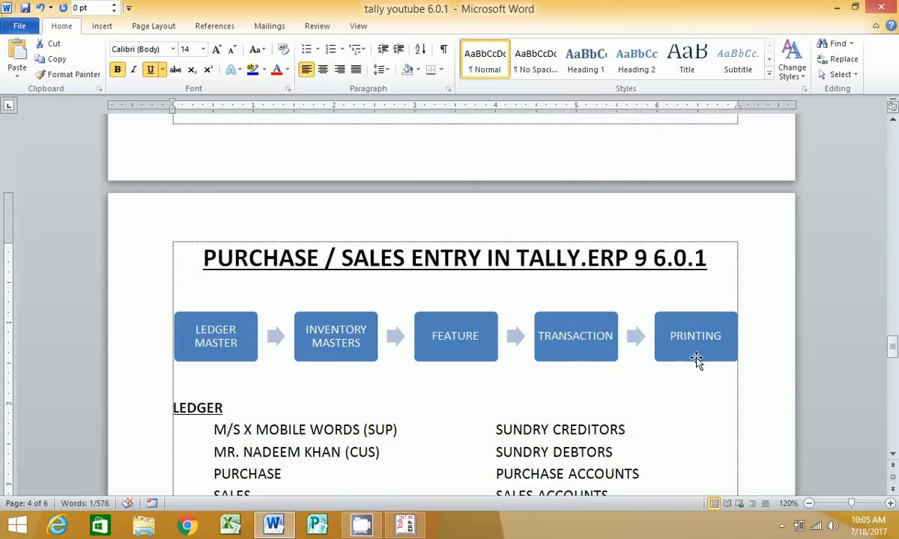
pyautogui.scroll(-11, 696, 362)
pyautogui.scroll(-5, 696, 362)
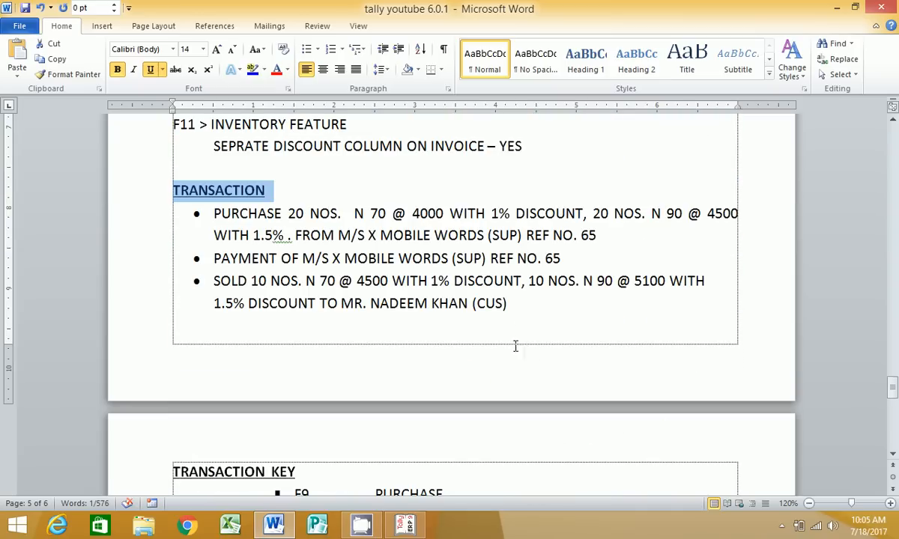
pyautogui.click(524, 305)
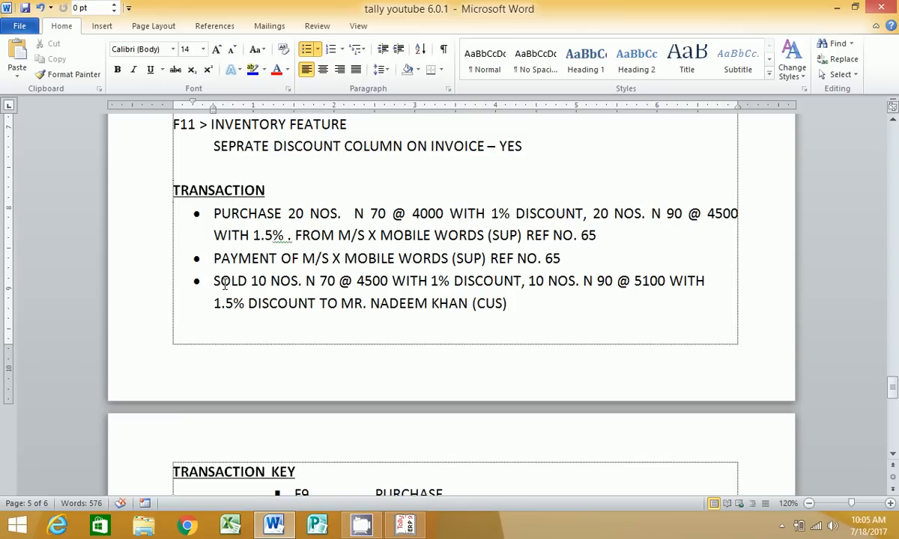
# Step: Insert the word DISCOUNT after 1.5% in the purchase entry of the Transaction section
pyautogui.click(288, 235)
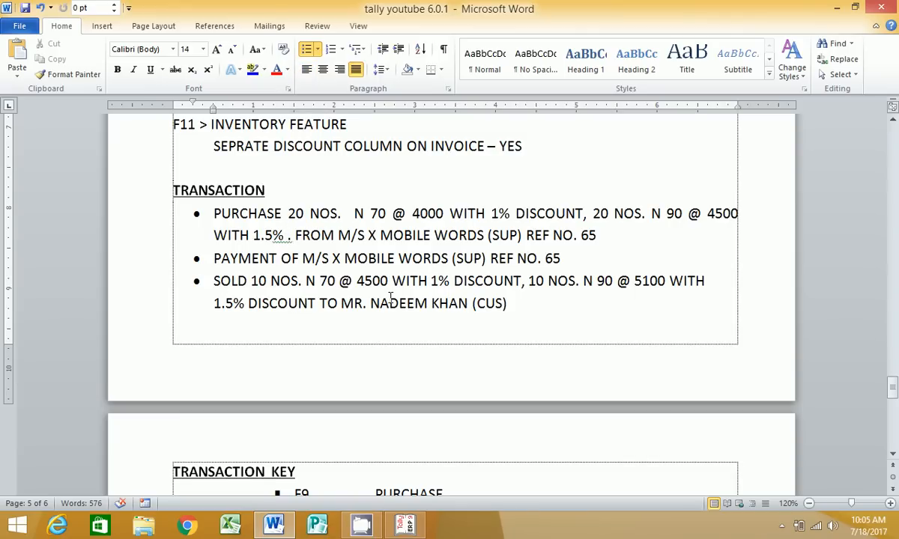
pyautogui.write('DISCOUNT')
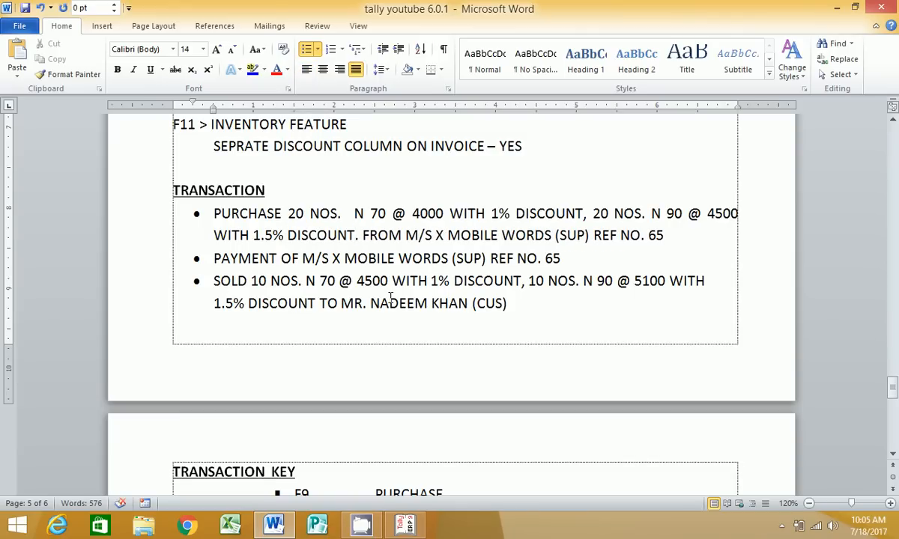
pyautogui.press('Delete')
pyautogui.hotkey('ctrl', 'z')
# Step: Examine the payment entry for REF NO. 65 and the sale entry in the Transaction section
pyautogui.moveTo(213, 258); pyautogui.dragTo(562, 264)
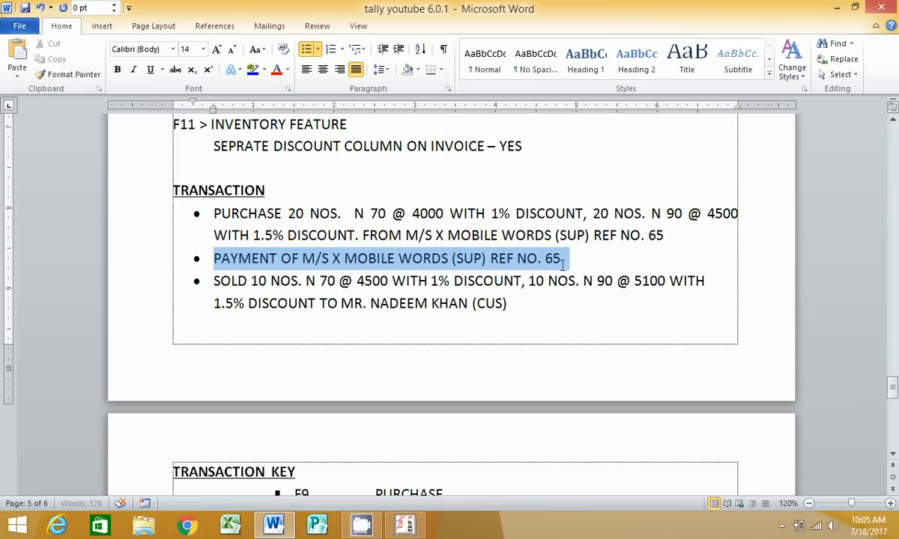
pyautogui.click(214, 281)
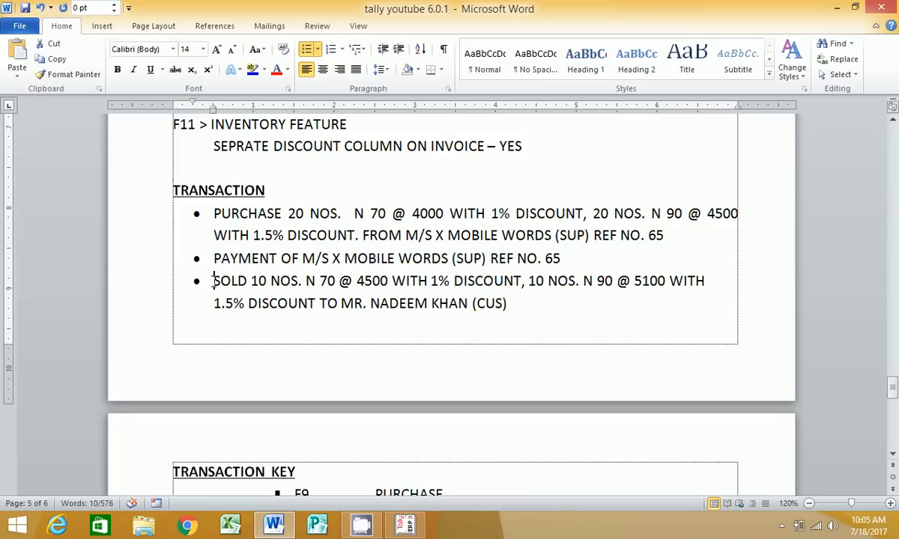
pyautogui.moveTo(213, 281); pyautogui.dragTo(337, 281)
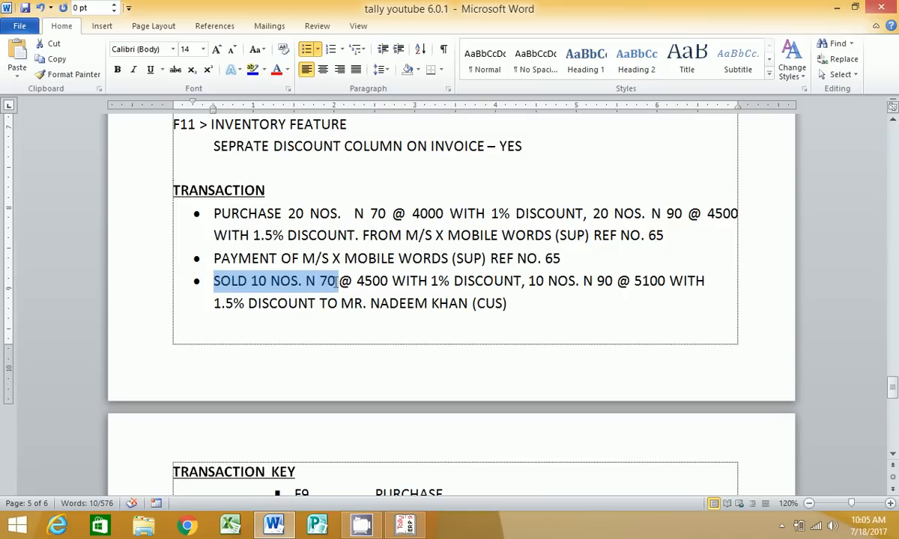
pyautogui.click(375, 283)
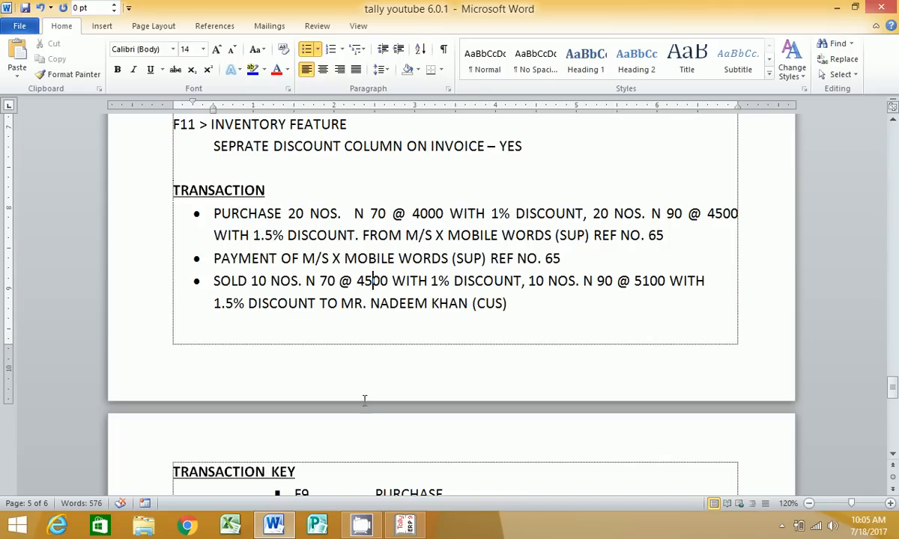
pyautogui.click(370, 525)
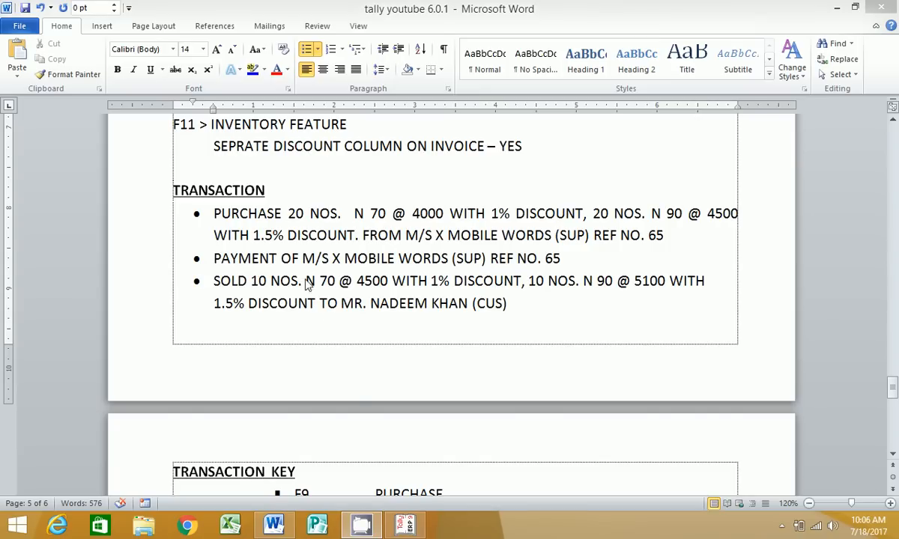
# Step: Switch to Tally.ERP 9 and start a new purchase voucher under Accounting Vouchers
pyautogui.click(405, 525)
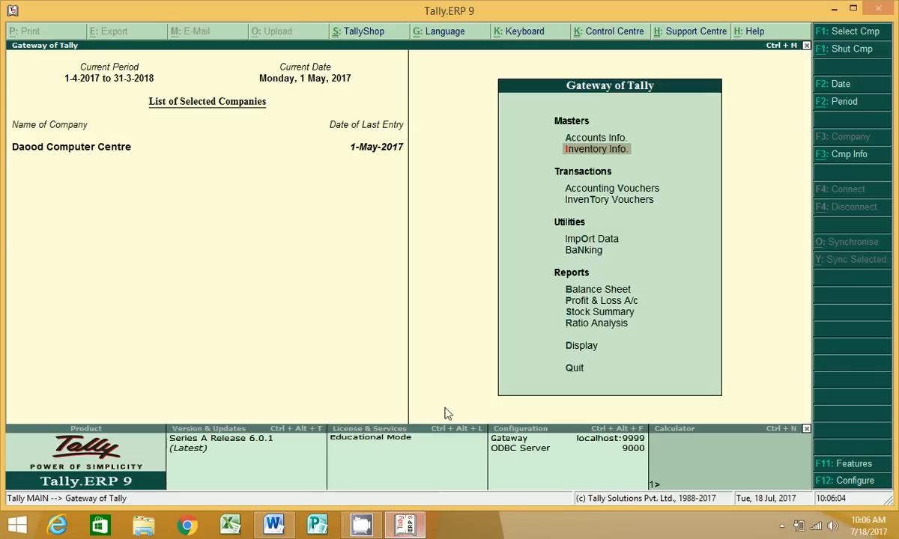
pyautogui.press('Down')
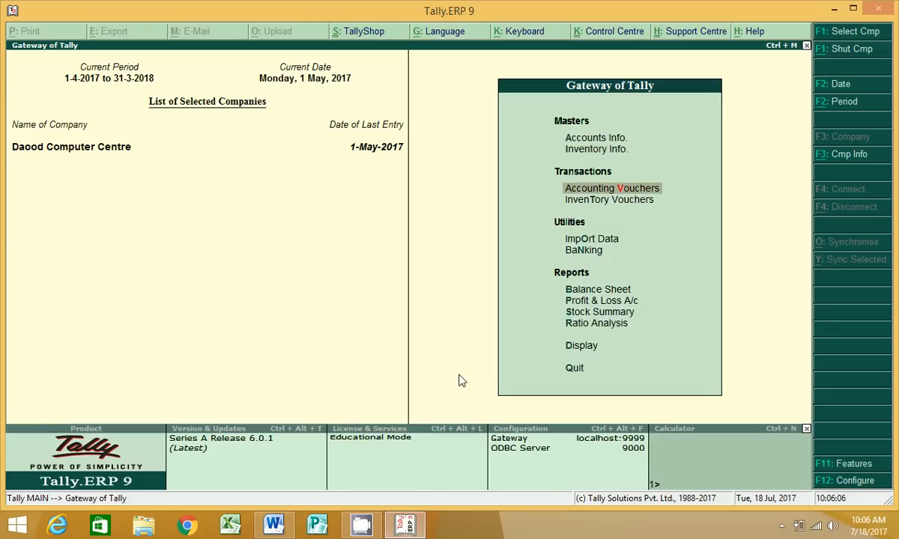
pyautogui.press('Return')
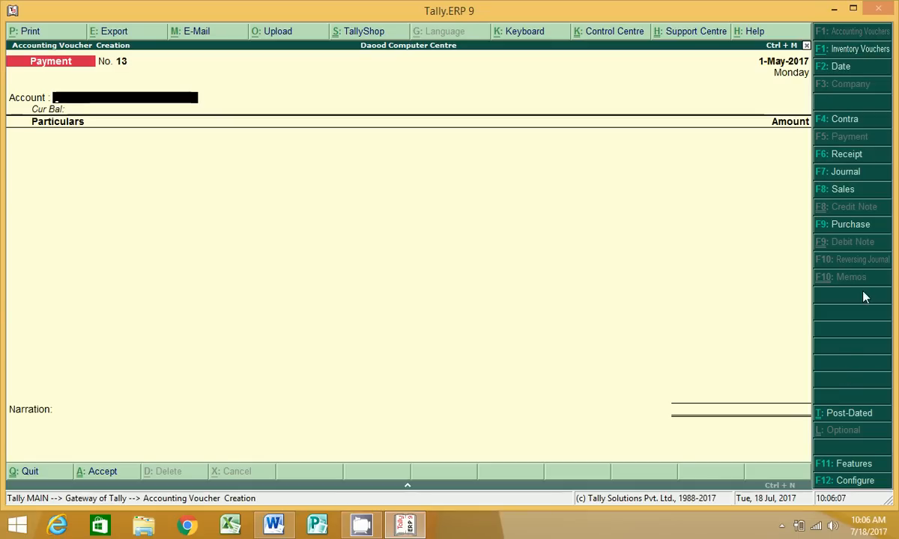
pyautogui.click(850, 196)
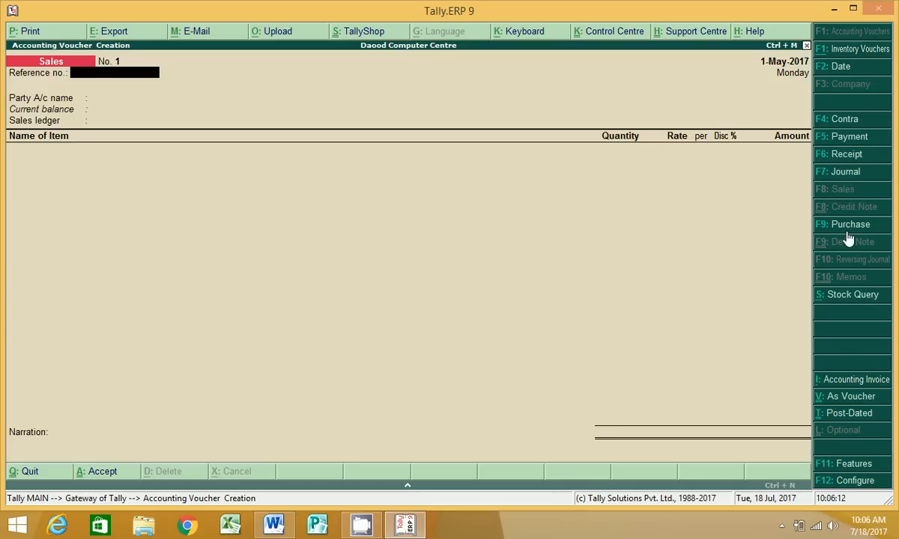
pyautogui.press('F9')
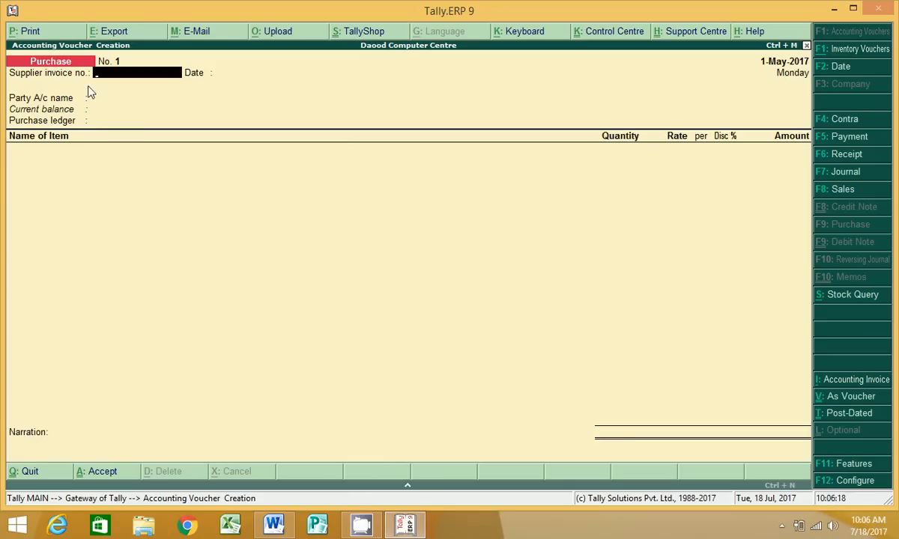
# Step: Switch to the Word document and add the line PURCHASE / SALES below the separate discount column line in the Feature section
pyautogui.click(274, 524)
pyautogui.scroll(2, 350, 262)
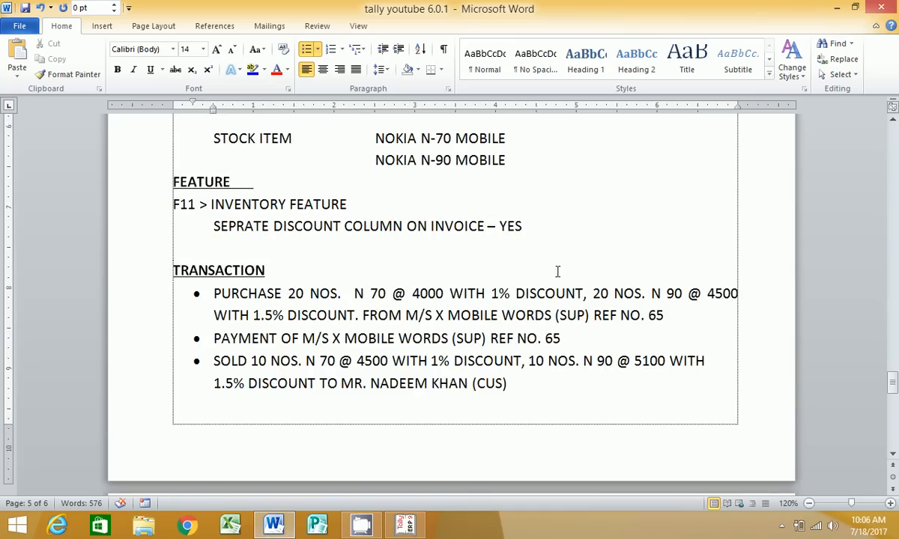
pyautogui.click(552, 226)
pyautogui.press('Return')
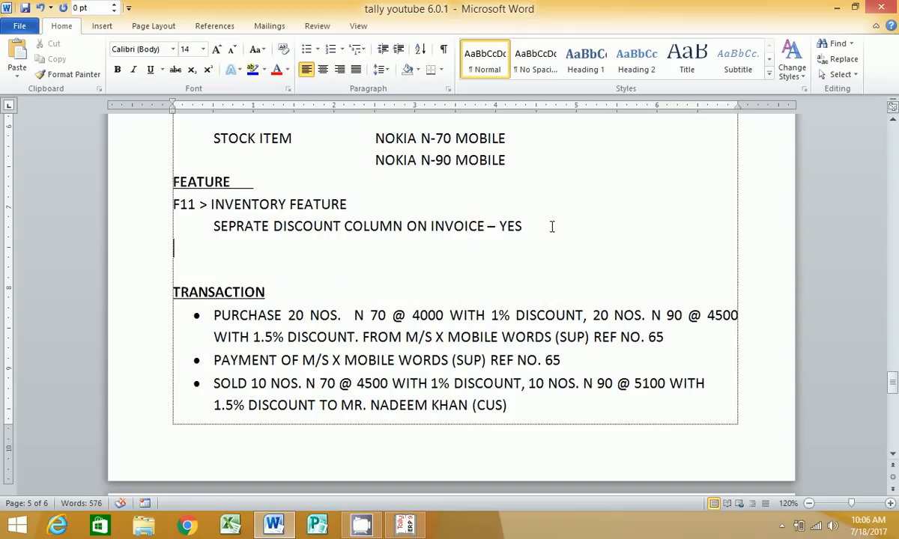
pyautogui.write('PURCHASE')
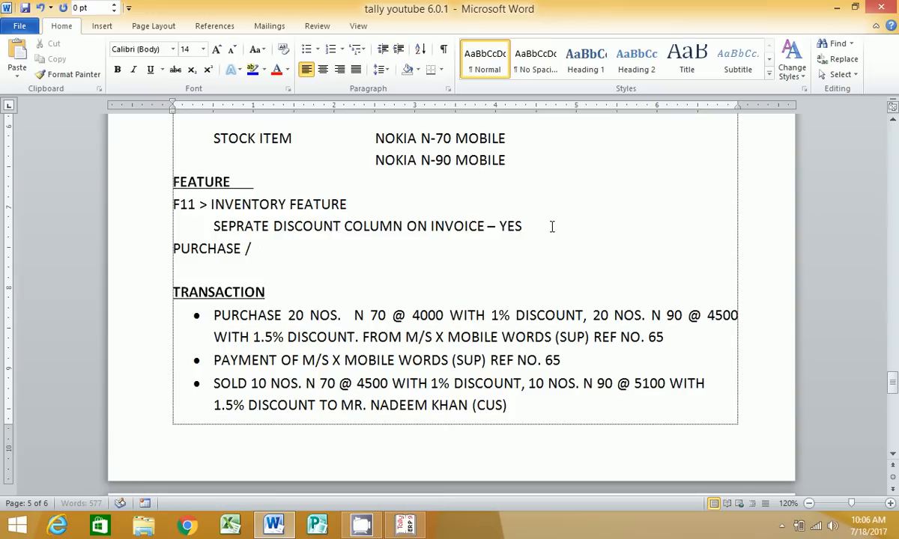
pyautogui.write(' / SLA')
pyautogui.press('BackSpace')
pyautogui.press('BackSpace')
pyautogui.write('ALES')
pyautogui.press('Return')
# Step: Add the line "F12 > USE DEFAULT FOR BILL ALLOCATION - NO" under PURCHASE / SALES and insert a blank line above that heading
pyautogui.write('F12 ')
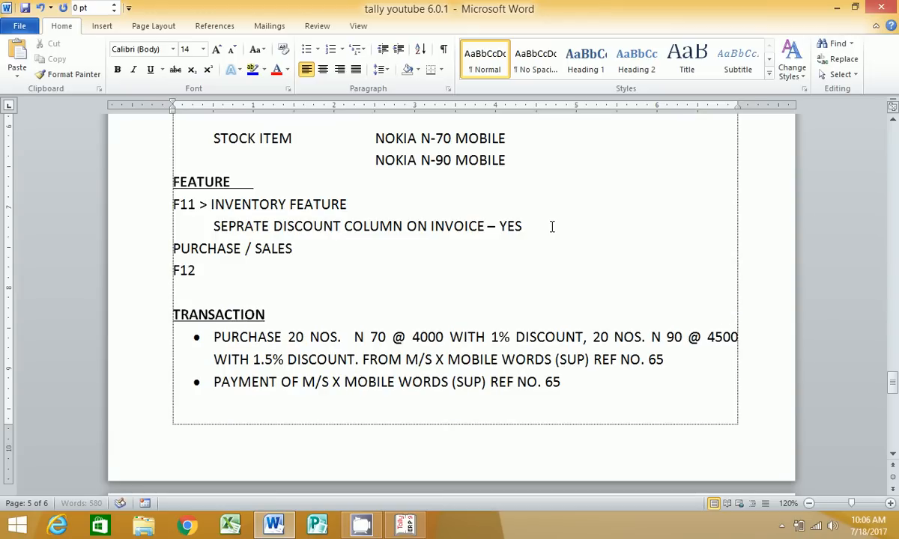
pyautogui.write('> A')
pyautogui.press('BackSpace')
pyautogui.write('USE DEFAULT FOR ')
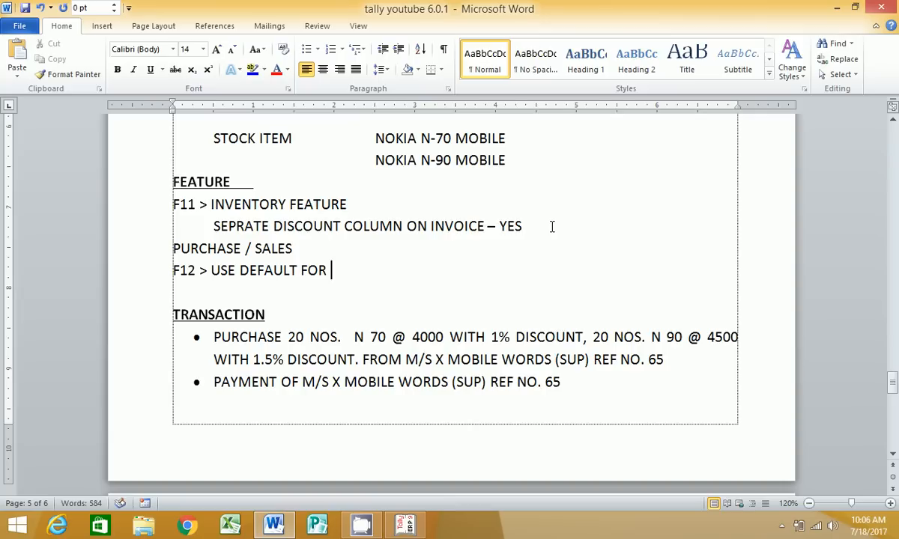
pyautogui.write('BILL ALLOCATI')
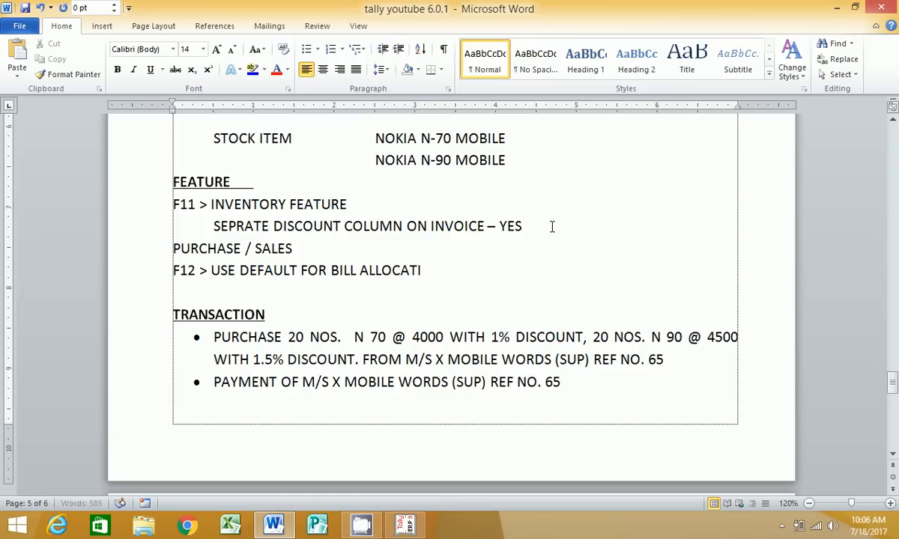
pyautogui.write('ON -')
pyautogui.write('NO')
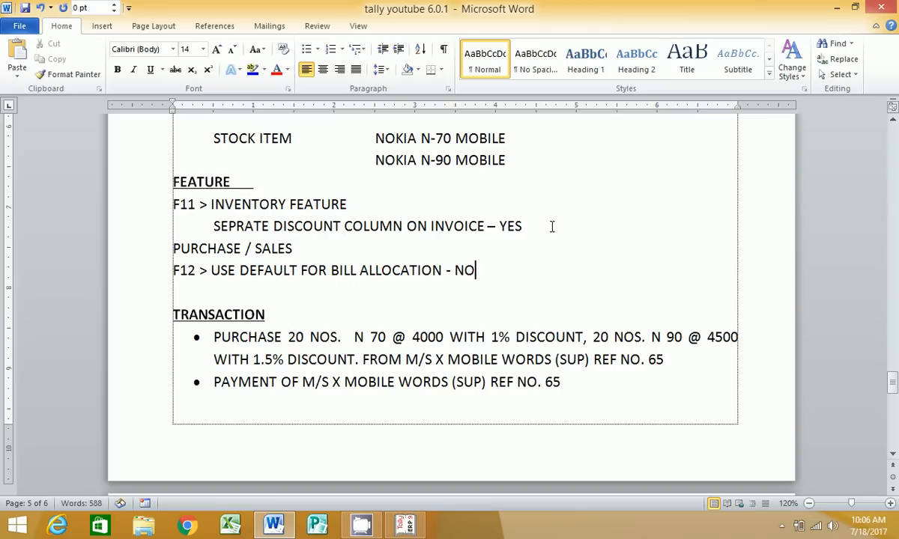
pyautogui.click(175, 249)
pyautogui.press('Return')
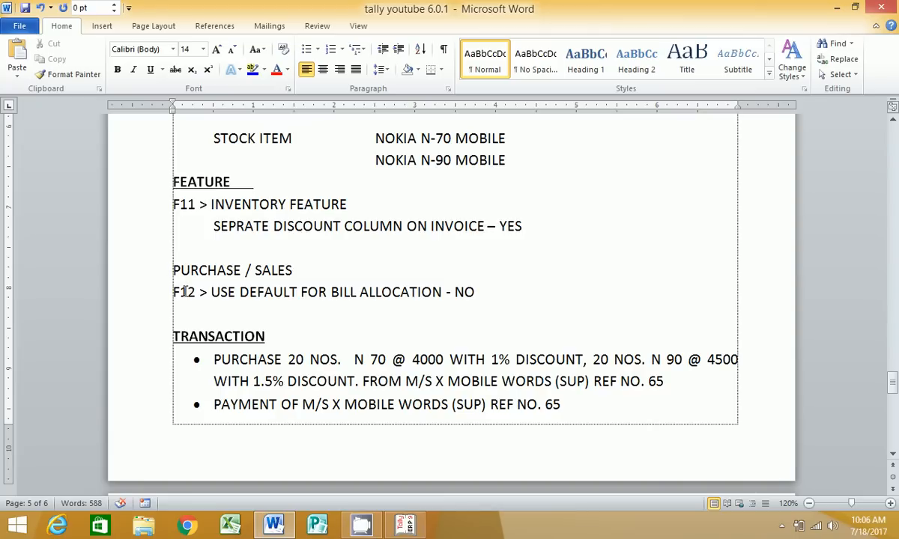
# Step: Switch to Tally.ERP 9, set Use defaults for bill allocations to No in the purchase invoice configuration and save it
pyautogui.click(405, 526)
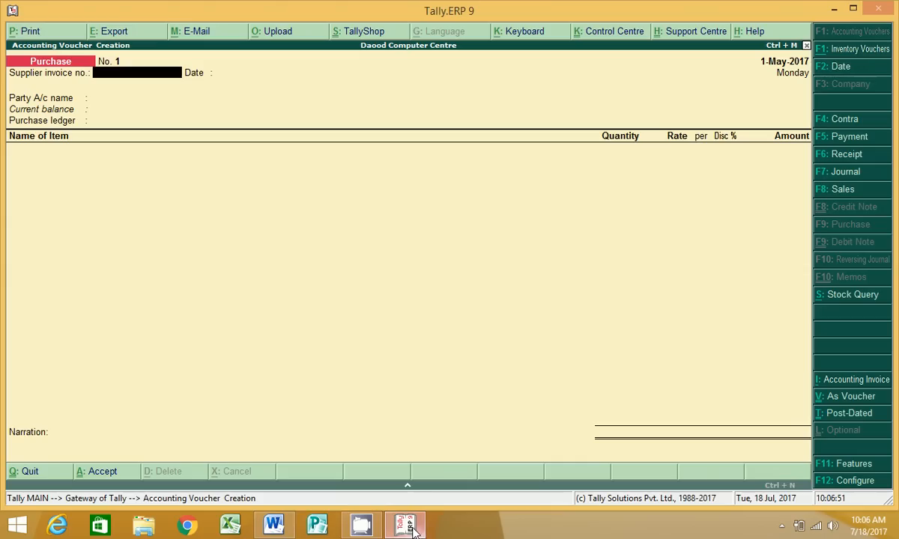
pyautogui.click(852, 481)
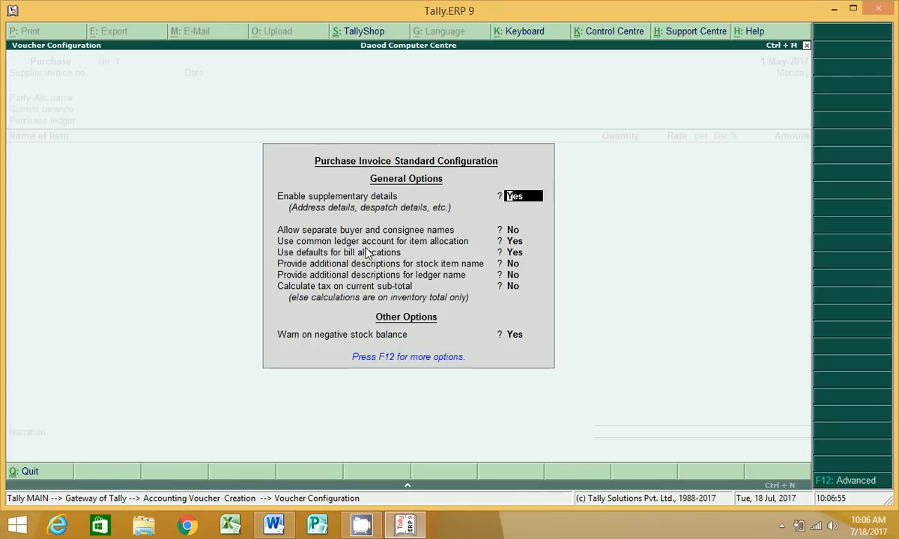
pyautogui.click(341, 252)
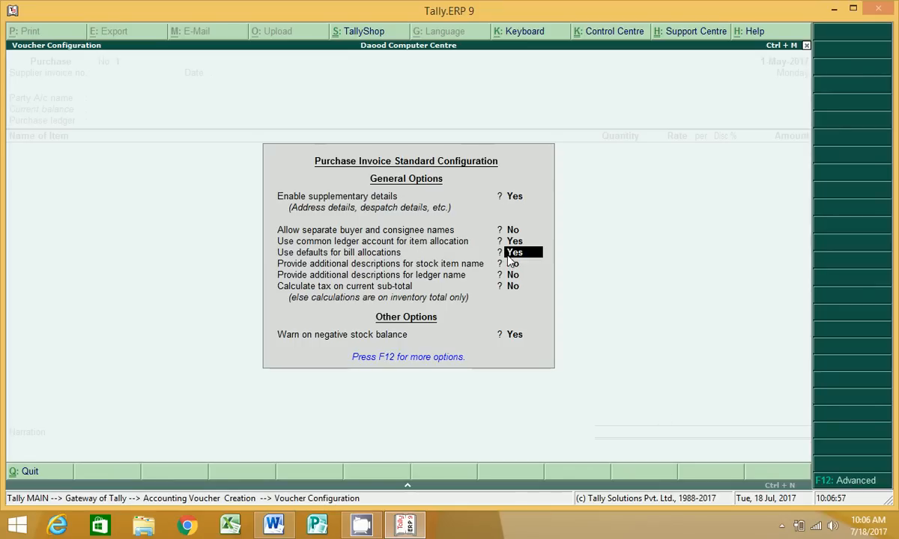
pyautogui.write('n')
pyautogui.press('Return')
pyautogui.press('Return')
pyautogui.press('Return')
pyautogui.press('Return')
pyautogui.press('Return')
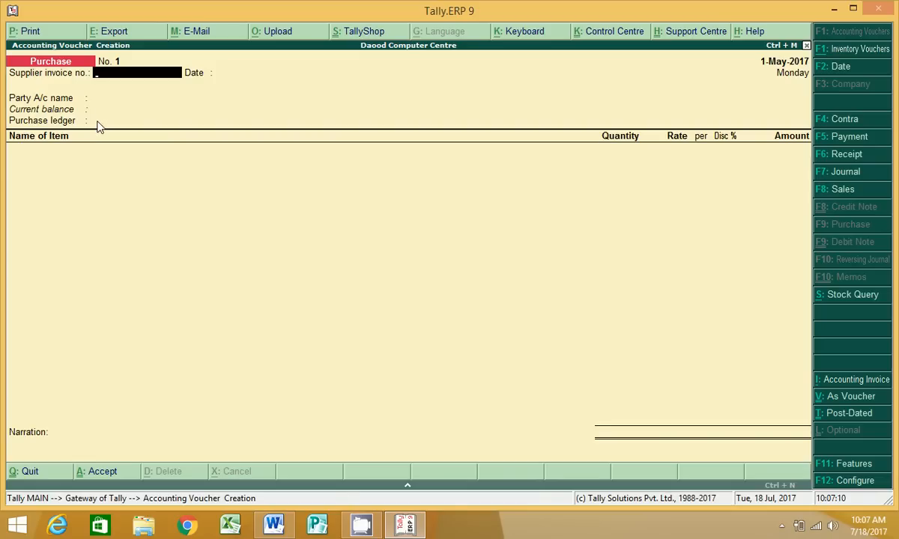
# Step: Switch to the Word document and check the reference number of the purchase transaction under TRANSACTION
pyautogui.click(284, 522)
pyautogui.scroll(1, 626, 361)
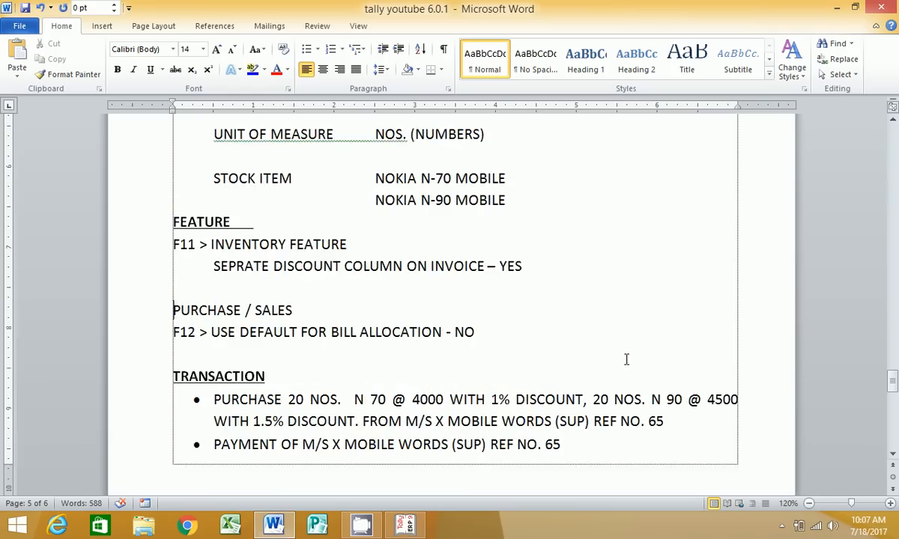
pyautogui.scroll(-2, 620, 363)
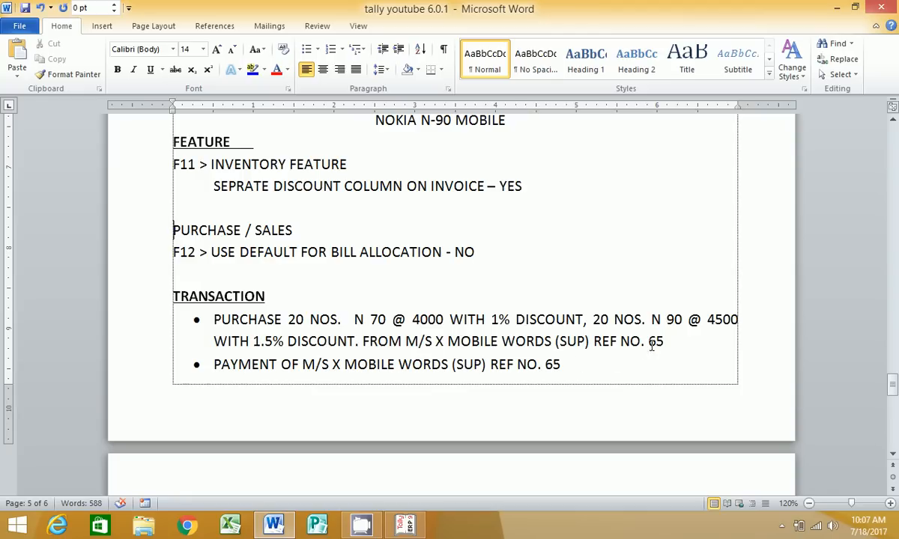
pyautogui.moveTo(648, 342); pyautogui.dragTo(672, 342)
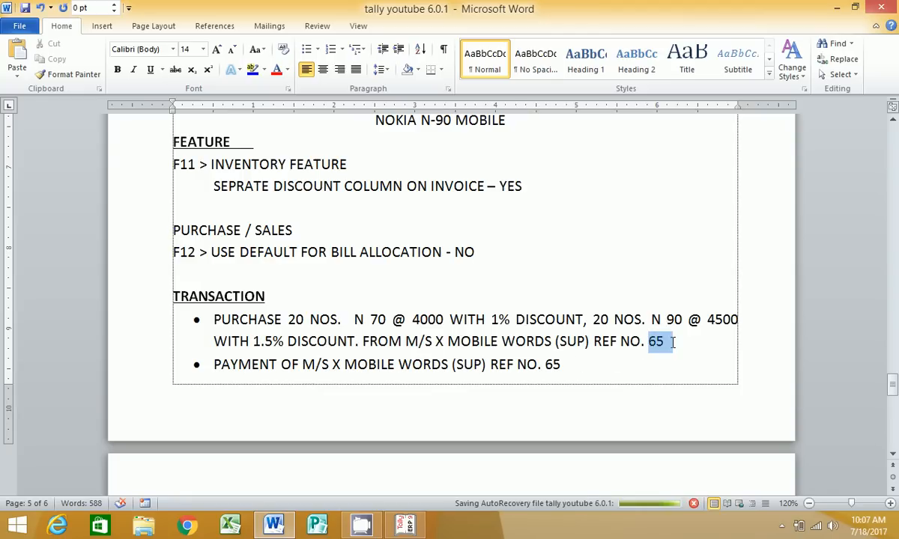
# Step: Switch to Tally.ERP 9, enter 65 as the purchase voucher's supplier invoice number and accept the date 1-May-2017
pyautogui.click(403, 524)
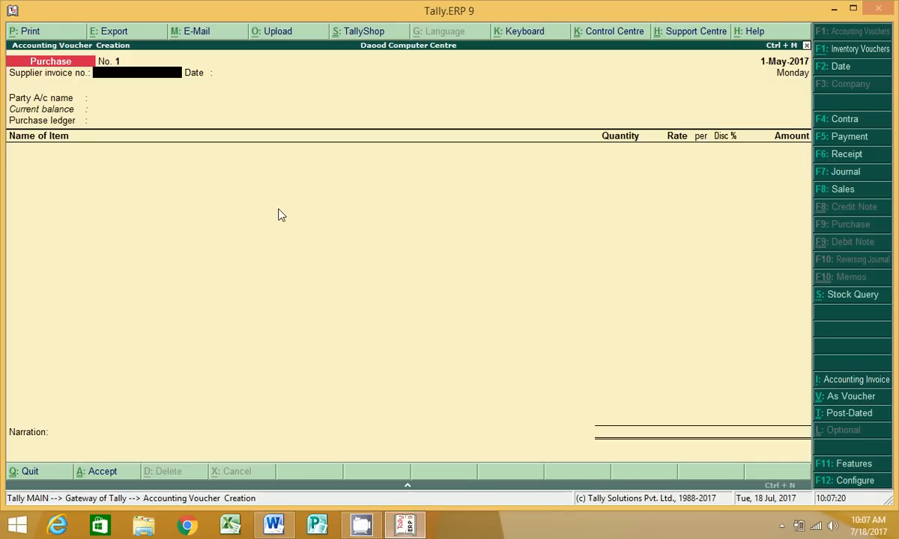
pyautogui.write('65')
pyautogui.press('Return')
pyautogui.press('Return')
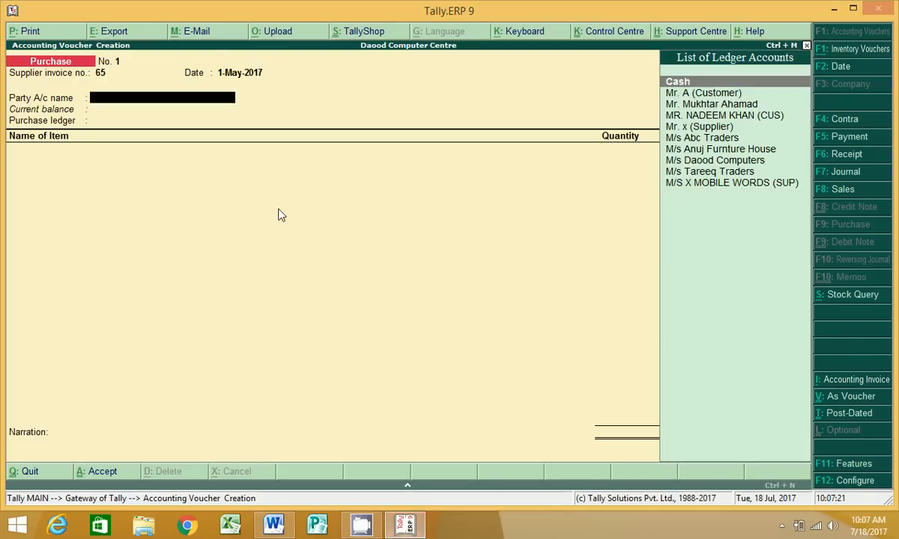
# Step: Choose M/S X MOBILE WORDS (SUP) as the party account of the purchase voucher
pyautogui.press('Down')
pyautogui.press('Down')
pyautogui.press('Down')
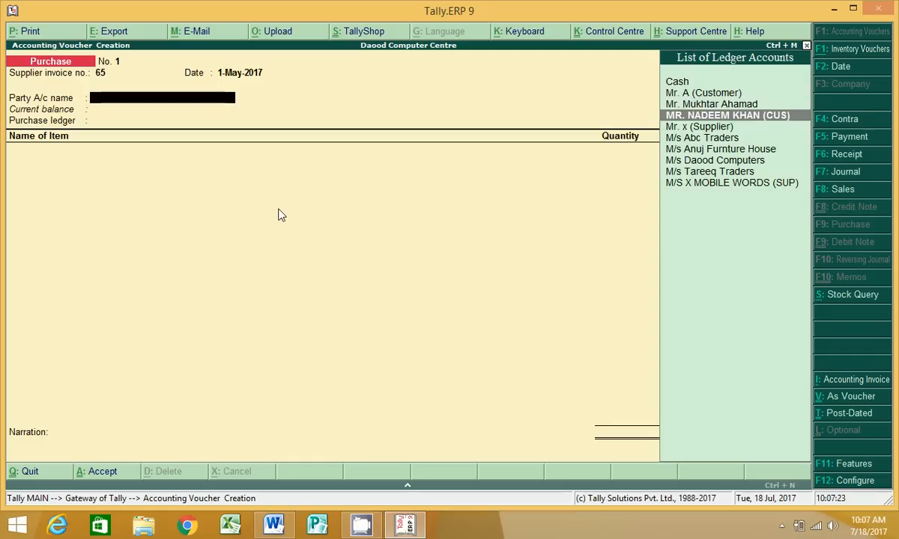
pyautogui.press('Down')
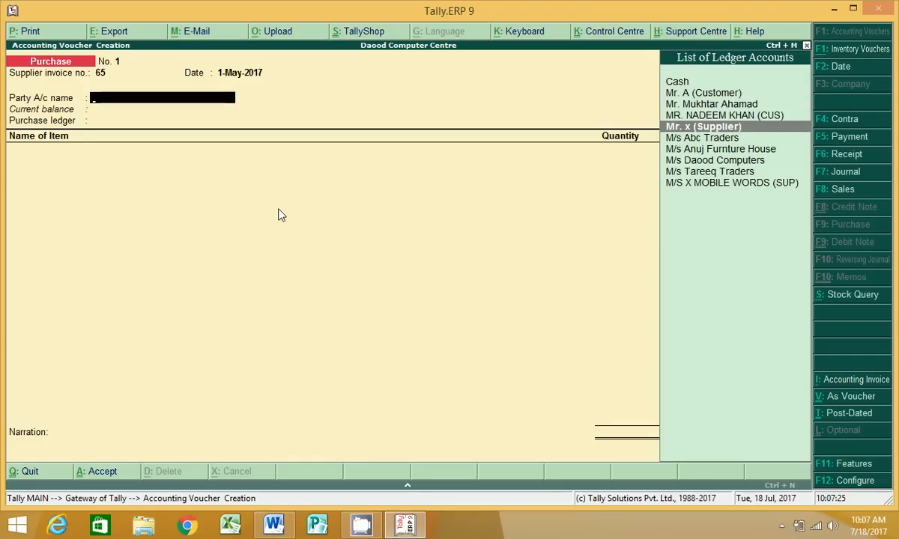
pyautogui.press('Down')
pyautogui.press('Down')
pyautogui.press('Down')
pyautogui.press('Down')
pyautogui.press('Down')
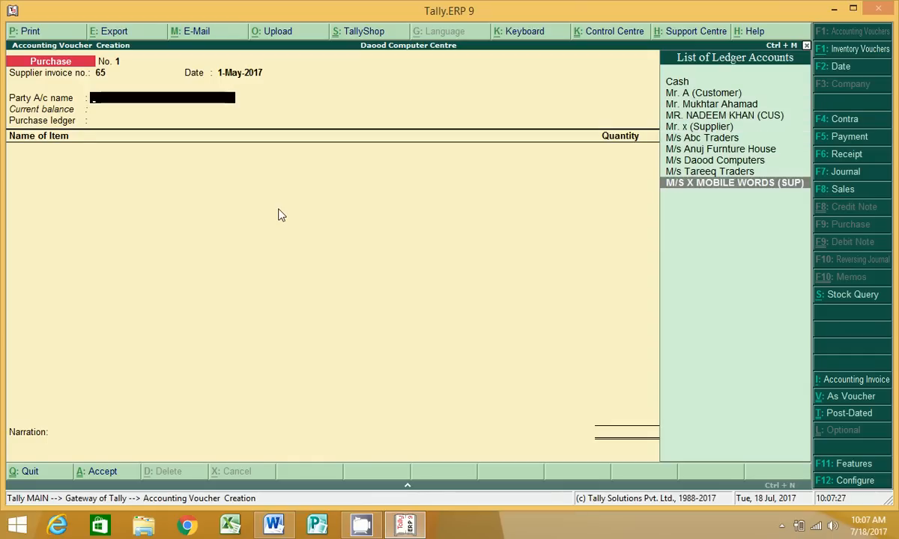
pyautogui.press('Return')
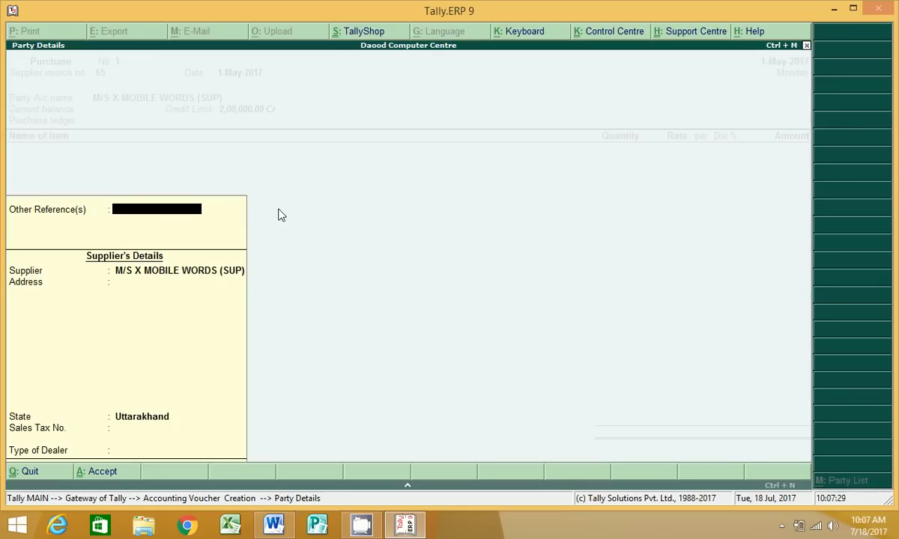
# Step: Accept the supplier's details with dealer type Not Applicable and choose PURCHASE as the purchase ledger
pyautogui.press('Return')
pyautogui.press('Return')
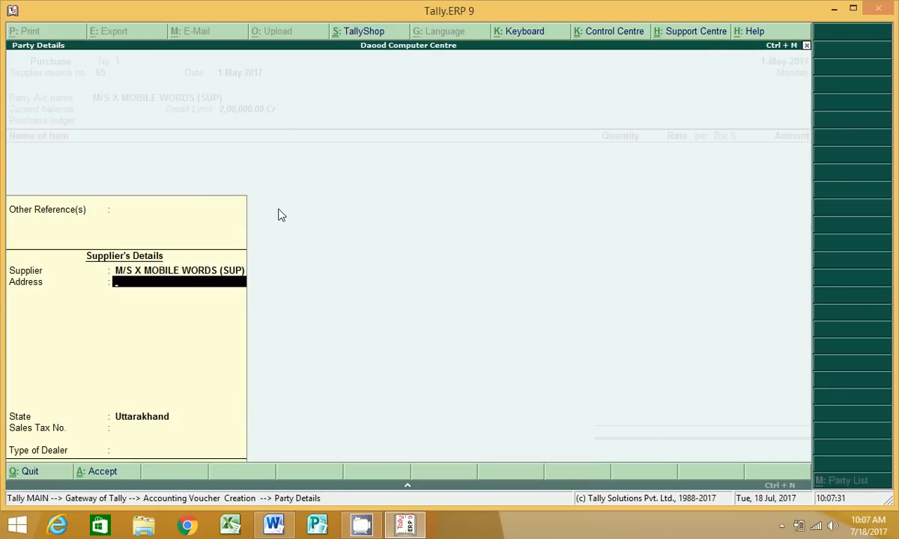
pyautogui.press('Return')
pyautogui.press('Return')
pyautogui.press('Return')
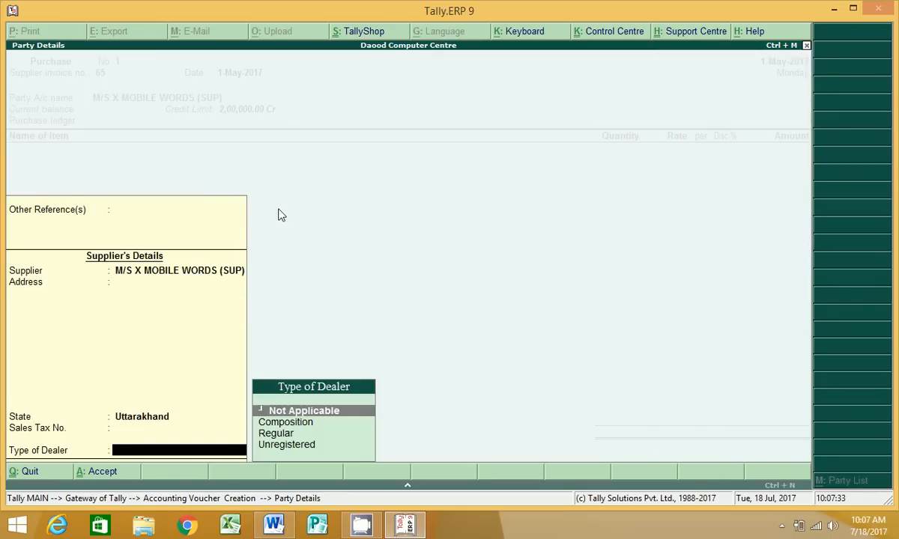
pyautogui.press('Return')
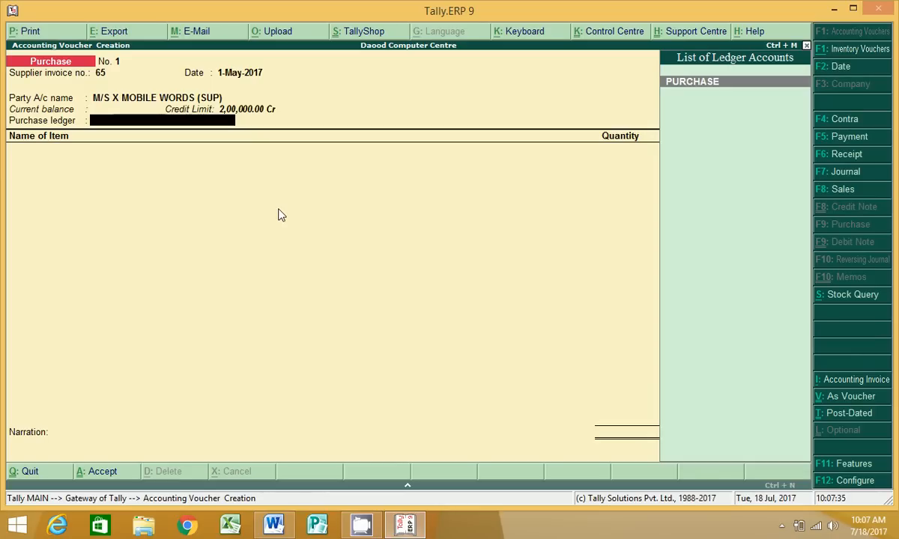
pyautogui.press('Return')
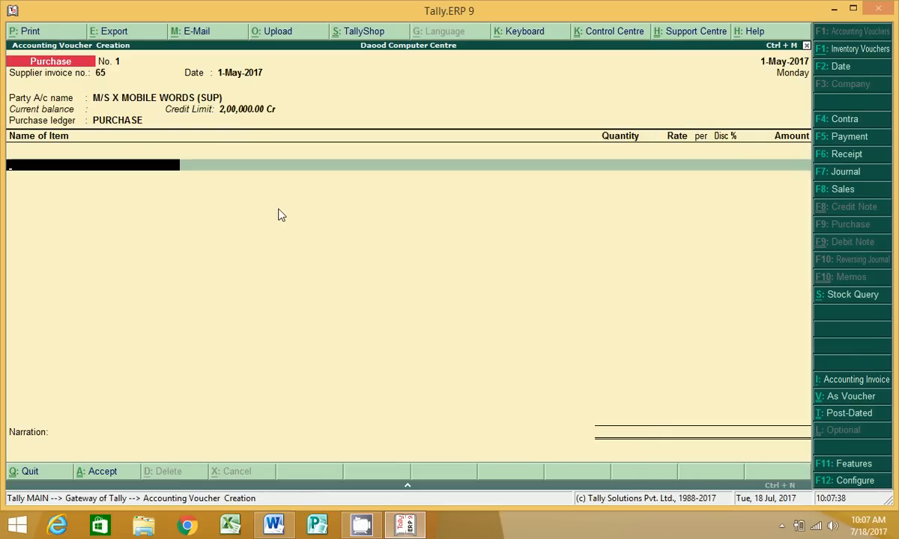
# Step: Add the stock item NOKIA N - 70 to the purchase voucher with a quantity of 20 NOS
pyautogui.press('Down')
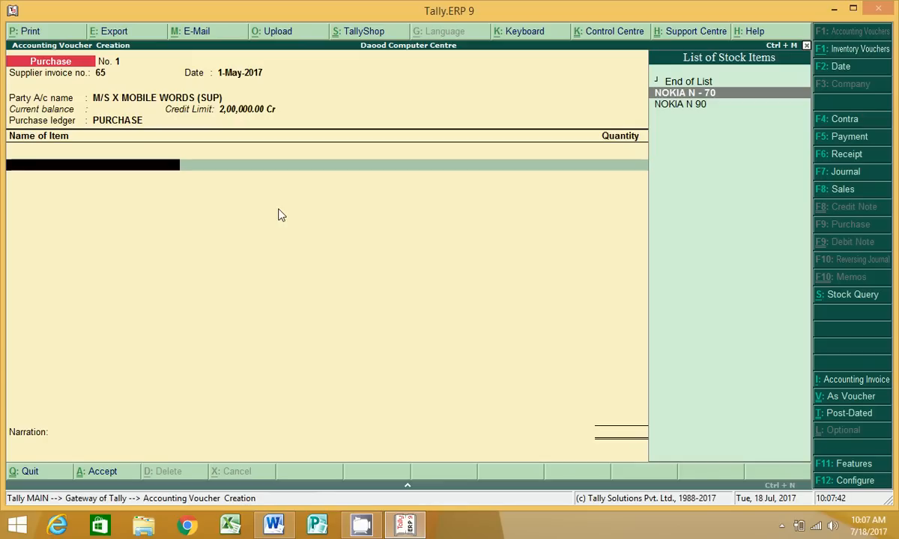
pyautogui.press('BackSpace')
pyautogui.press('Return')
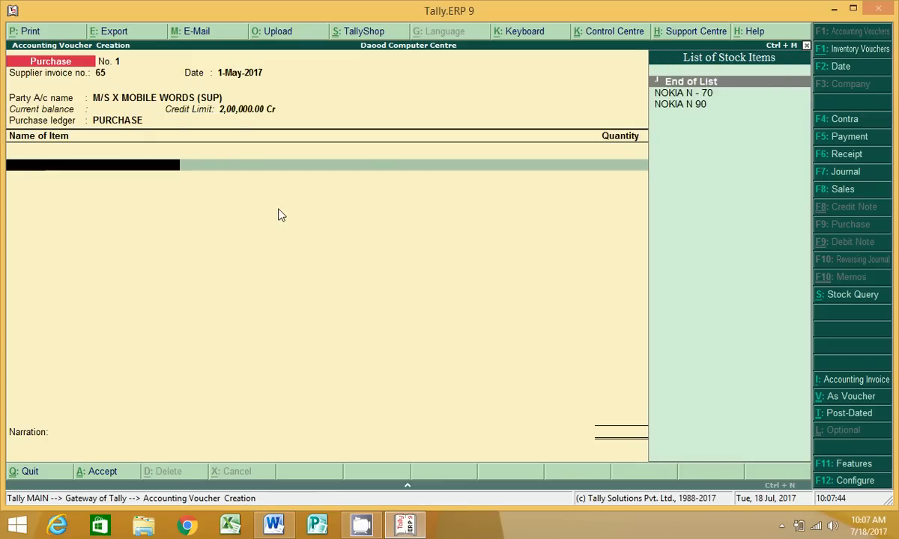
pyautogui.press('Down')
pyautogui.press('Down')
pyautogui.press('Down')
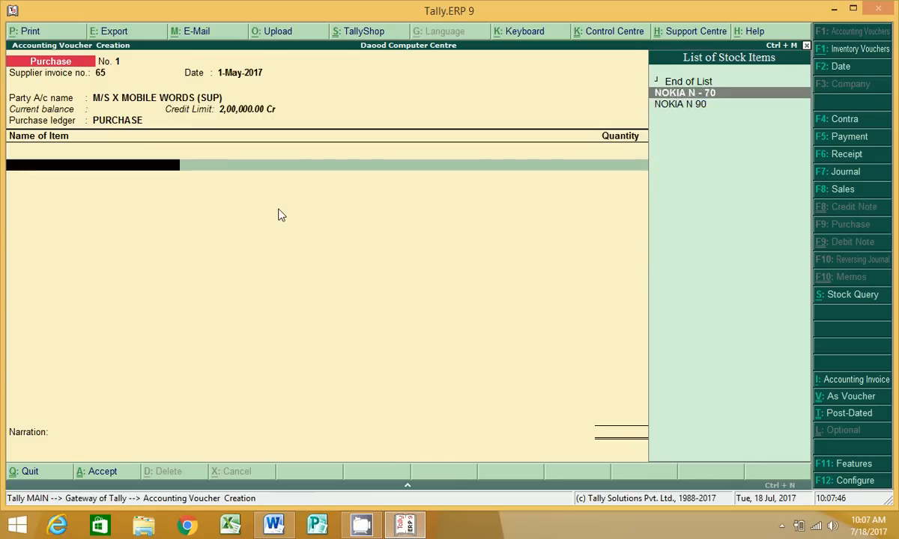
pyautogui.press('Down')
pyautogui.press('Down')
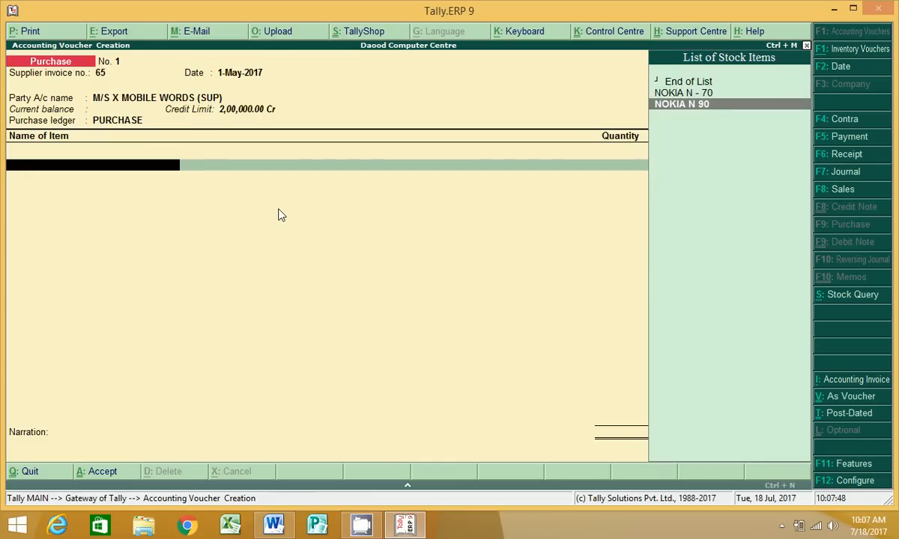
pyautogui.press('Up')
pyautogui.press('Return')
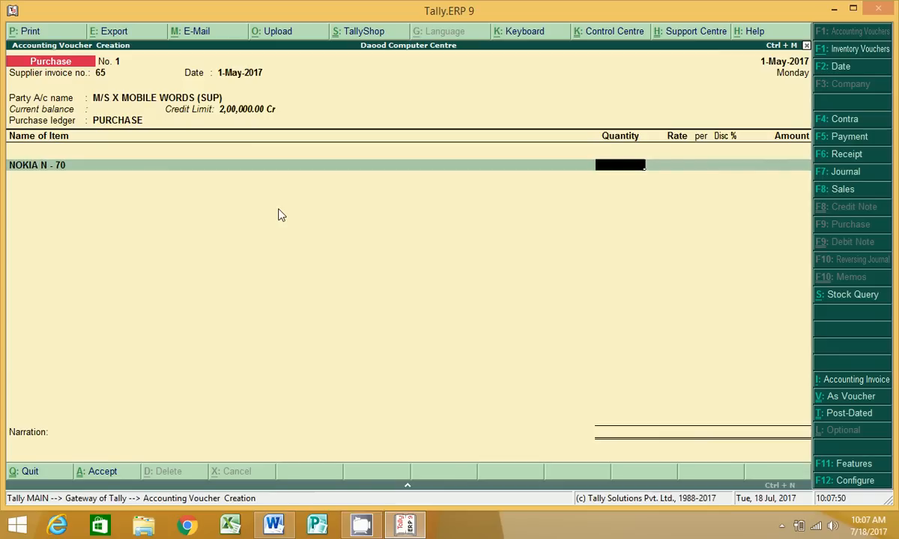
pyautogui.write('20')
pyautogui.press('Return')
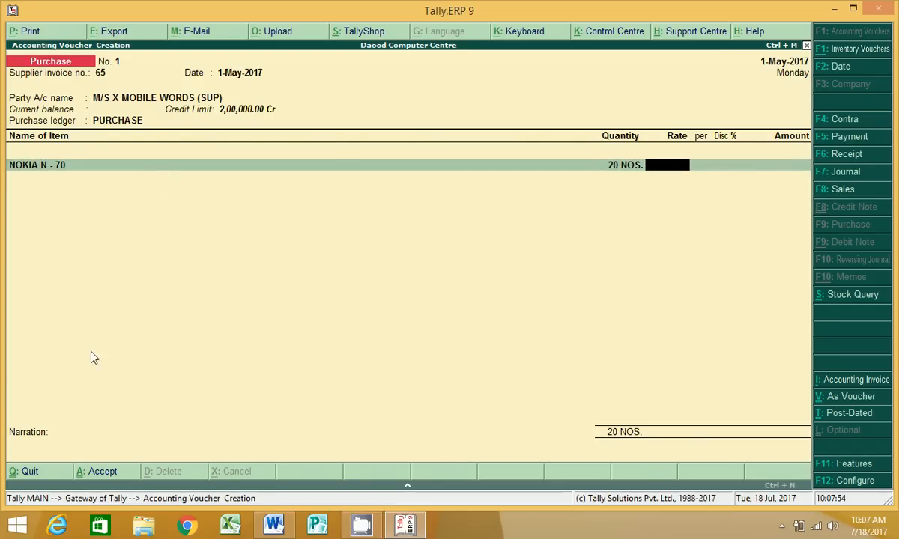
# Step: Check the N 70 rate in the Word document, switch back to Tally.ERP 9 and enter rate 4000 with a 1% discount
pyautogui.click(276, 527)
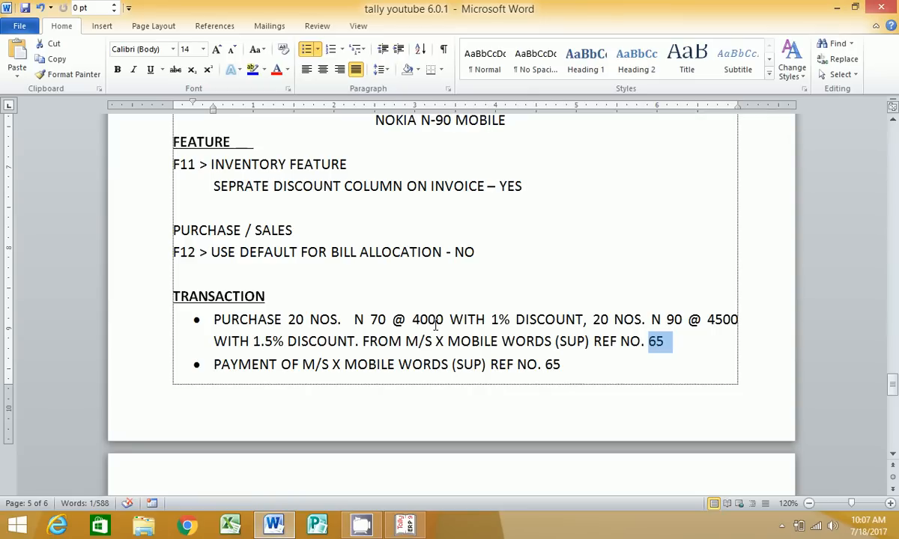
pyautogui.doubleClick(415, 320)
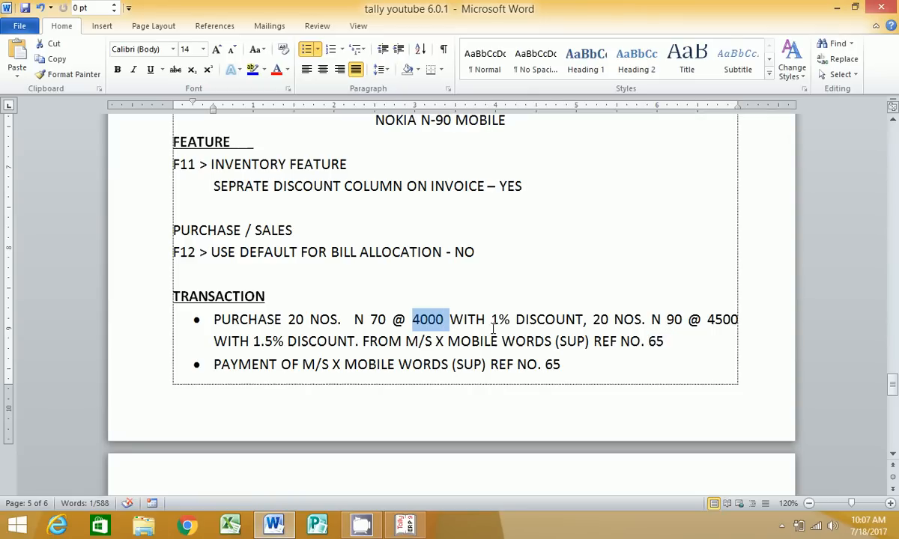
pyautogui.click(405, 524)
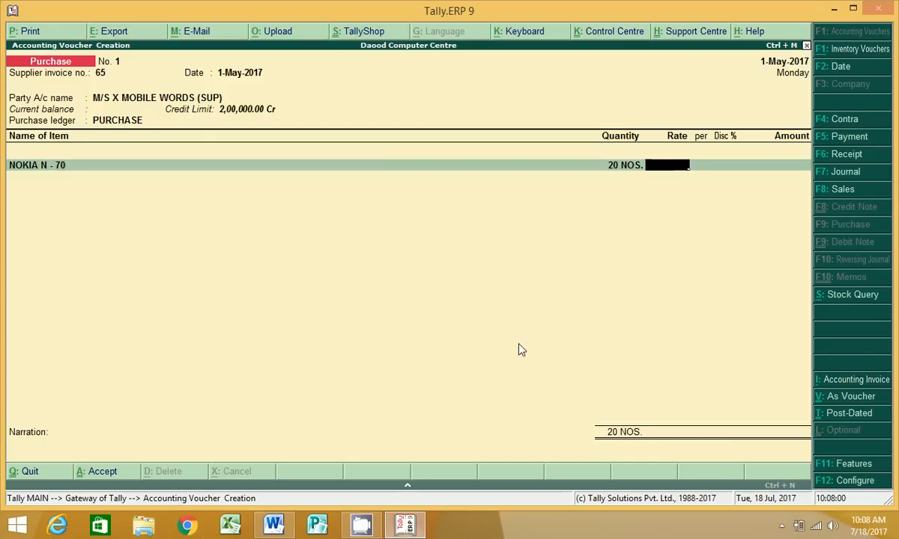
pyautogui.write('4000')
pyautogui.press('Return')
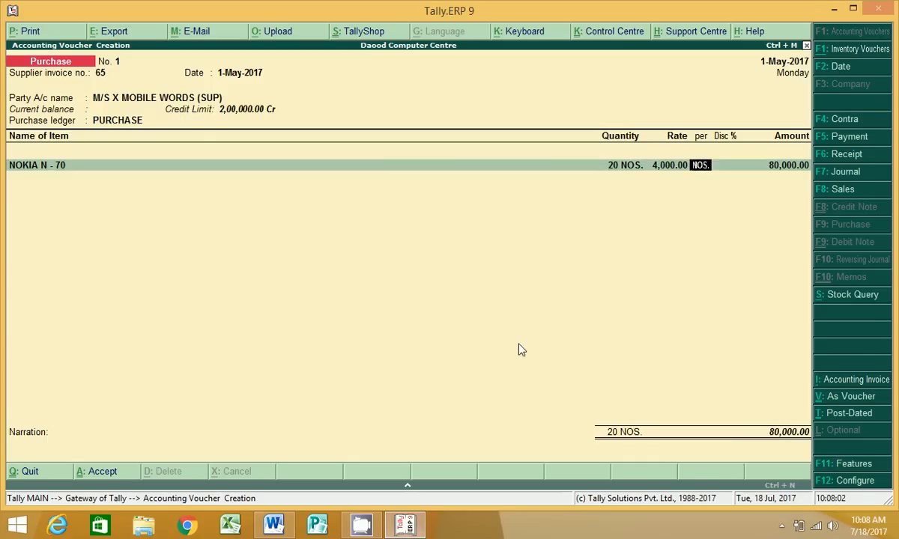
pyautogui.press('Return')
pyautogui.write('1')
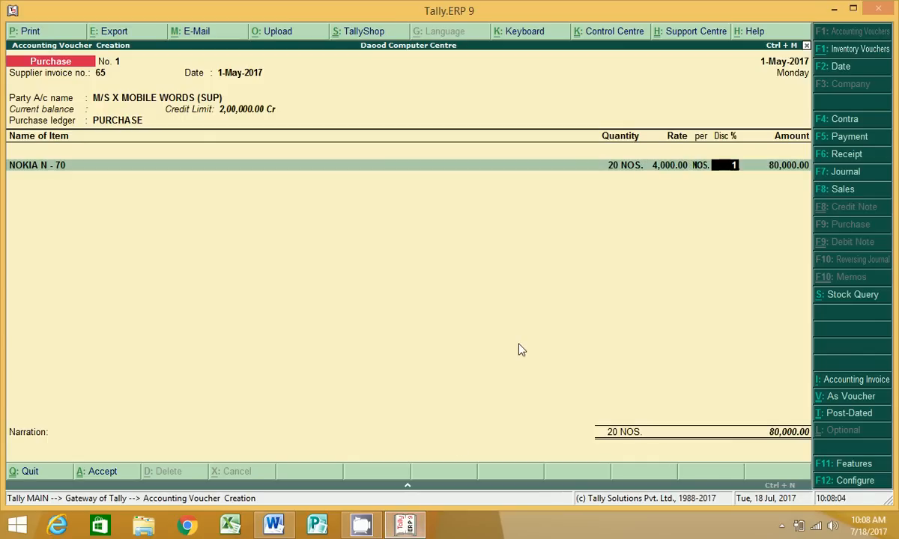
pyautogui.press('Return')
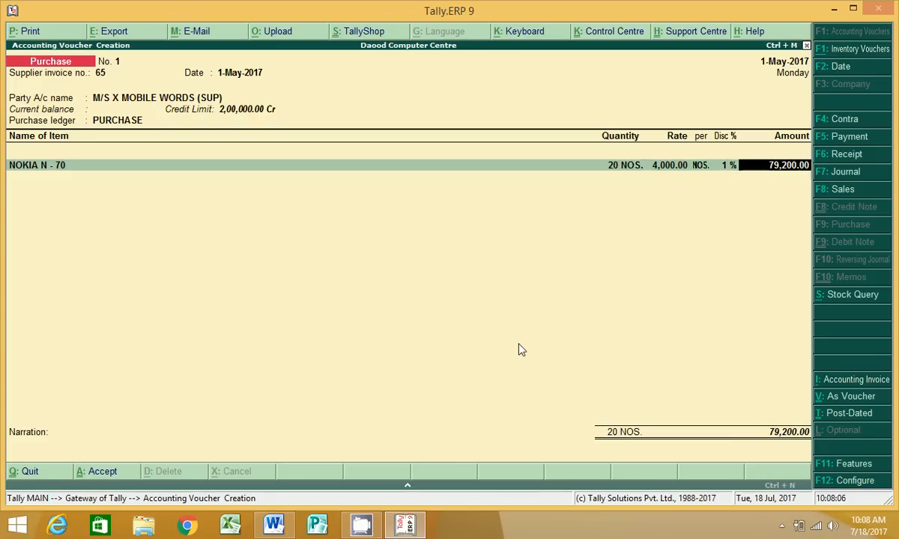
pyautogui.press('Return')
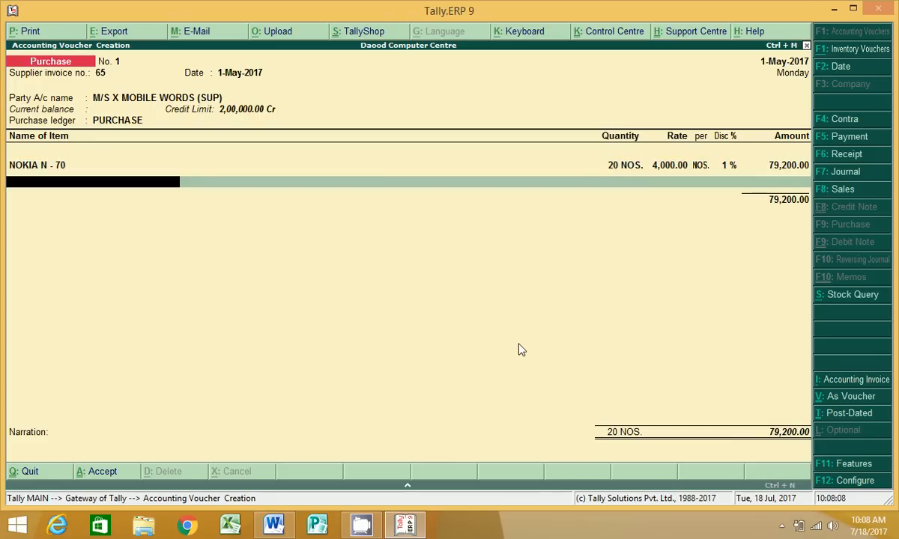
# Step: Add the stock item NOKIA N 90 with a quantity of 20 NOS., rate 4500 and a 1.5% discount
pyautogui.press('Down')
pyautogui.press('Down')
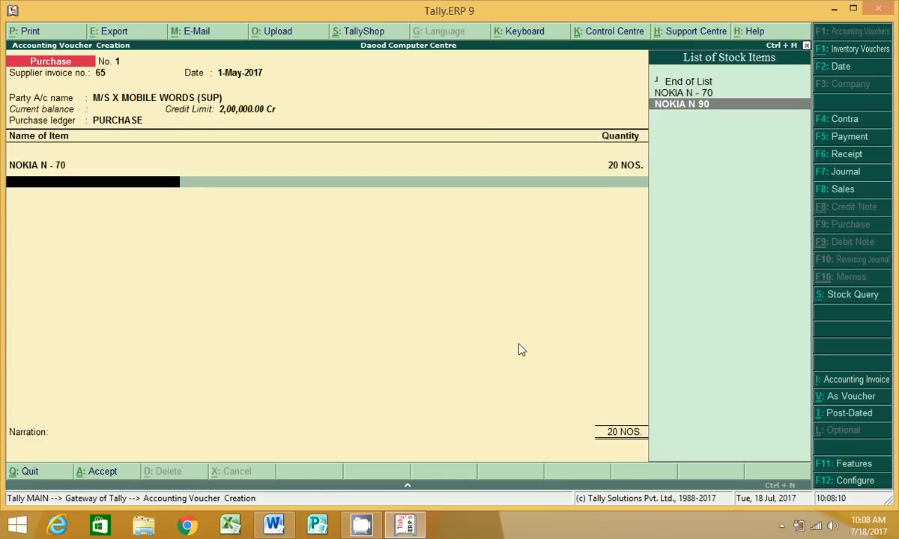
pyautogui.press('Return')
pyautogui.write('20')
pyautogui.press('Return')
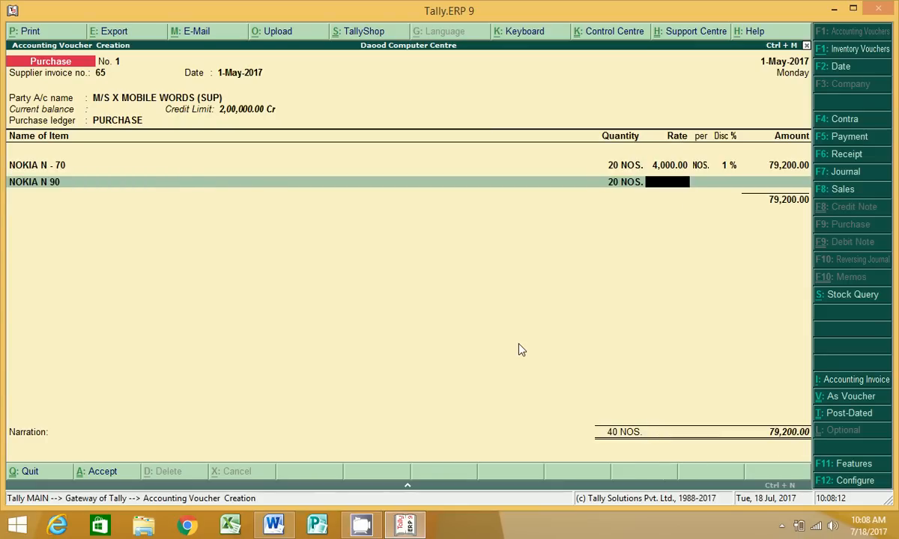
pyautogui.write('4,50')
pyautogui.write('00')
pyautogui.press('Return')
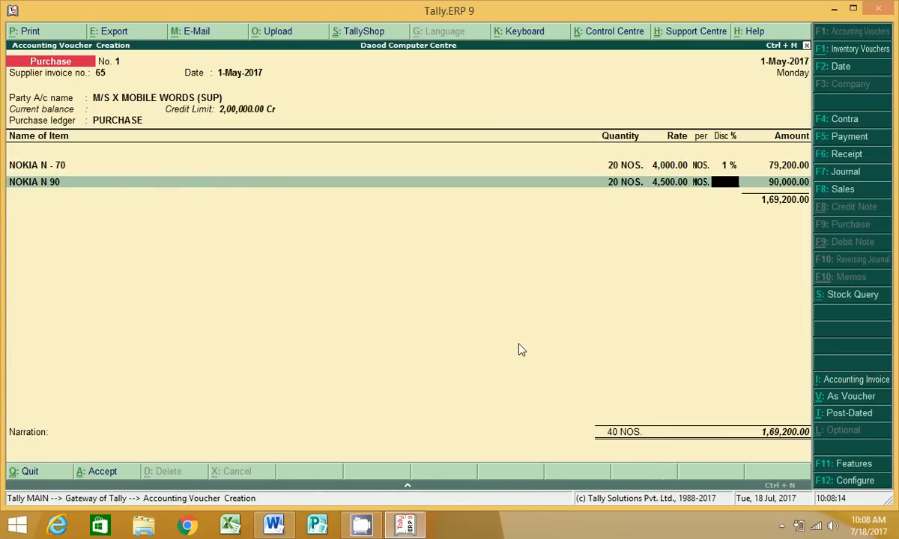
pyautogui.write('1.5')
pyautogui.press('Return')
pyautogui.press('Return')
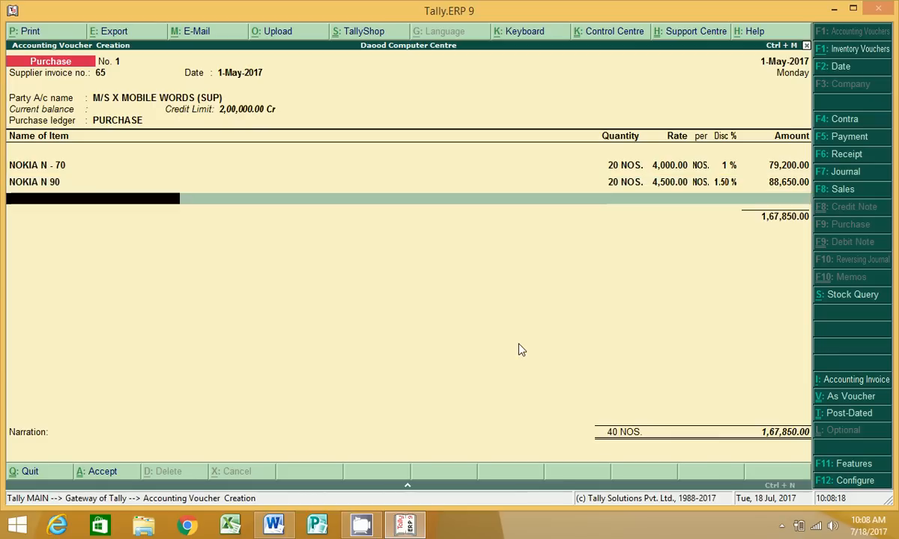
# Step: End the stock item list after NOKIA N 90 and go on to the additional ledger line, keeping End of List there
pyautogui.press('Return')
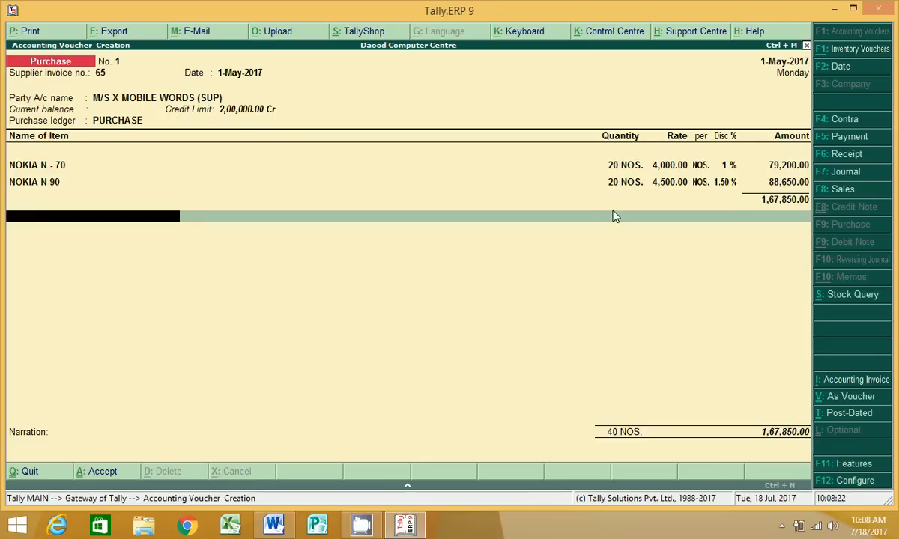
pyautogui.press('BackSpace')
pyautogui.press('Return')
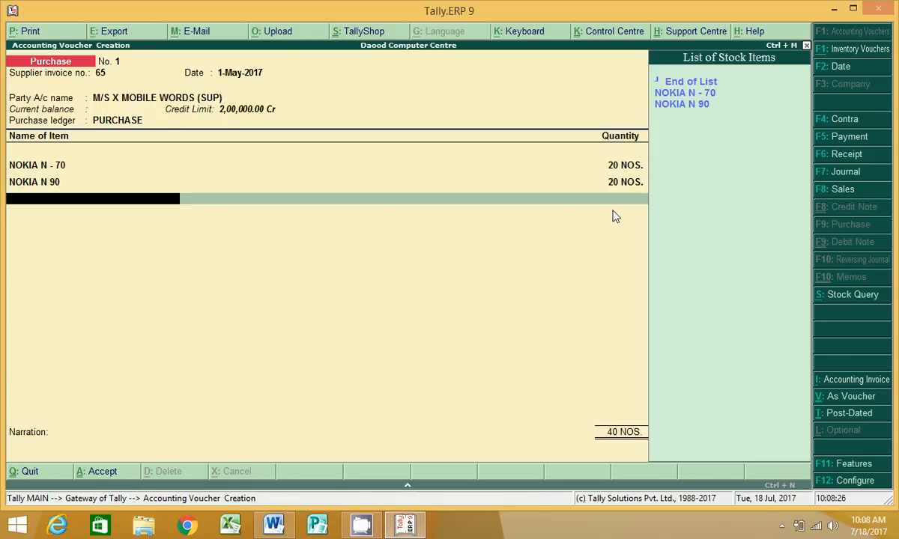
pyautogui.press('Return')
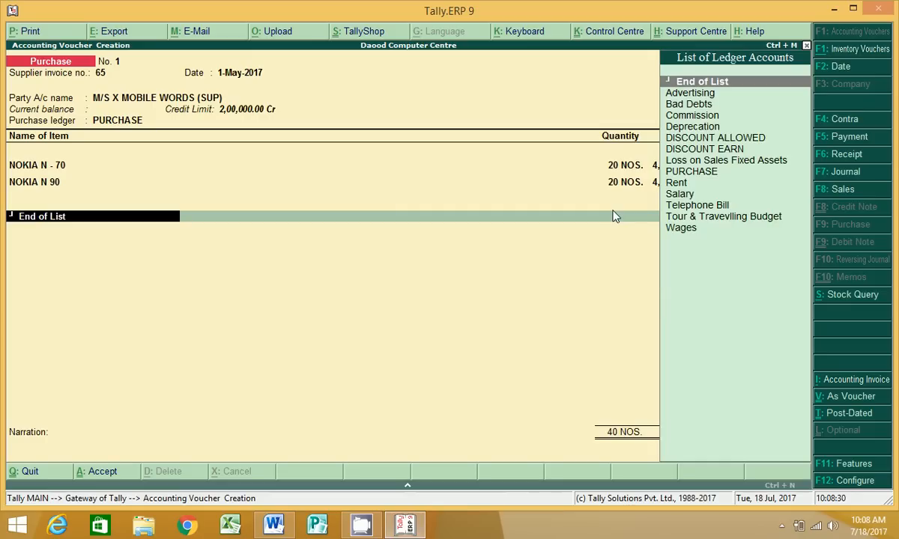
pyautogui.press('BackSpace')
pyautogui.press('Return')
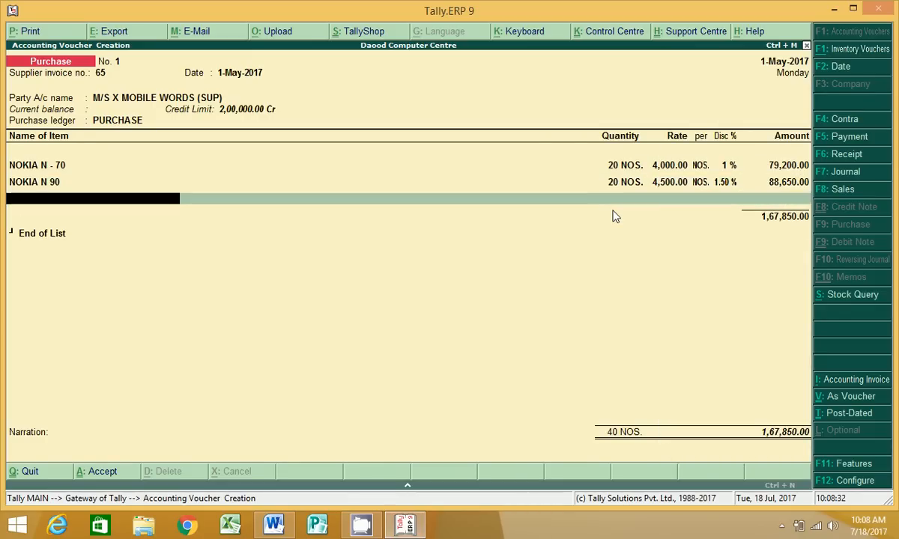
pyautogui.press('Return')
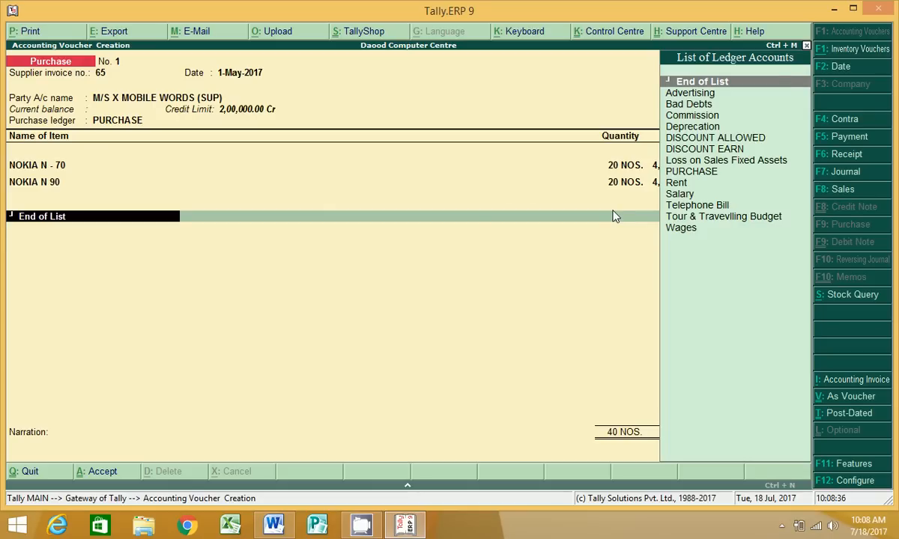
# Step: Add the DISCOUNT EARN ledger as the additional line below the stock items in the purchase voucher
pyautogui.press('BackSpace')
pyautogui.press('Return')
pyautogui.press('Return')
pyautogui.press('Down')
pyautogui.press('Down')
pyautogui.press('Down')
pyautogui.press('Down')
pyautogui.press('Down')
pyautogui.press('Down')
pyautogui.press('Down')
pyautogui.press('Down')
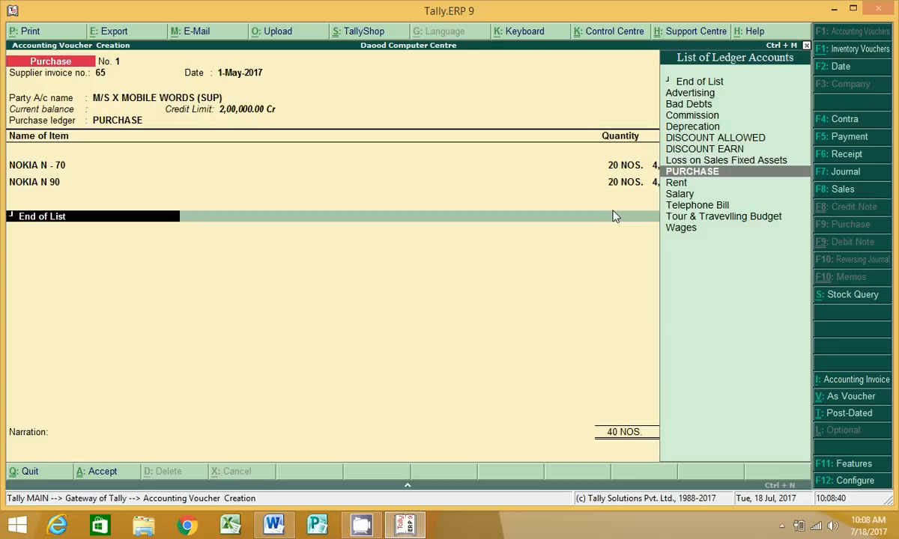
pyautogui.press('Up')
pyautogui.press('Up')
pyautogui.press('Return')
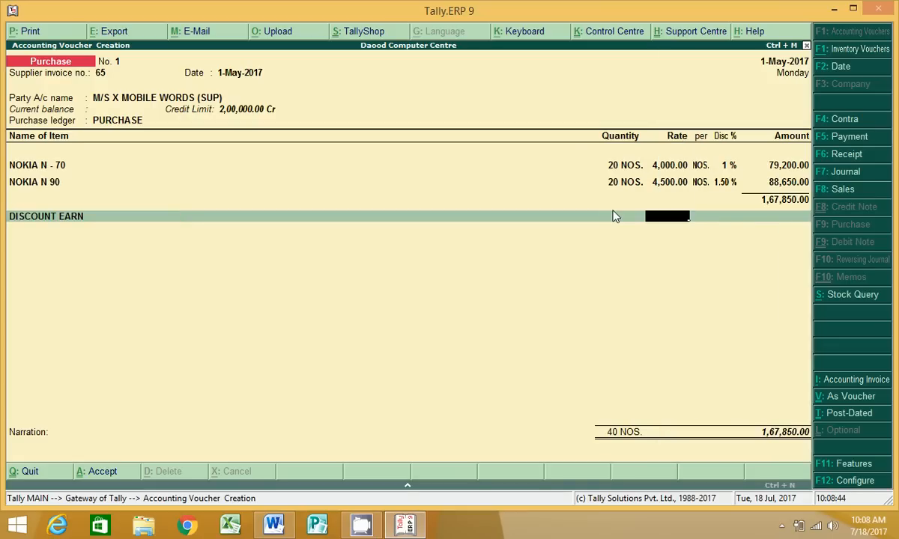
# Step: Try a 1% rate for DISCOUNT EARN, clear it and enter an amount of -50 instead
pyautogui.press('Return')
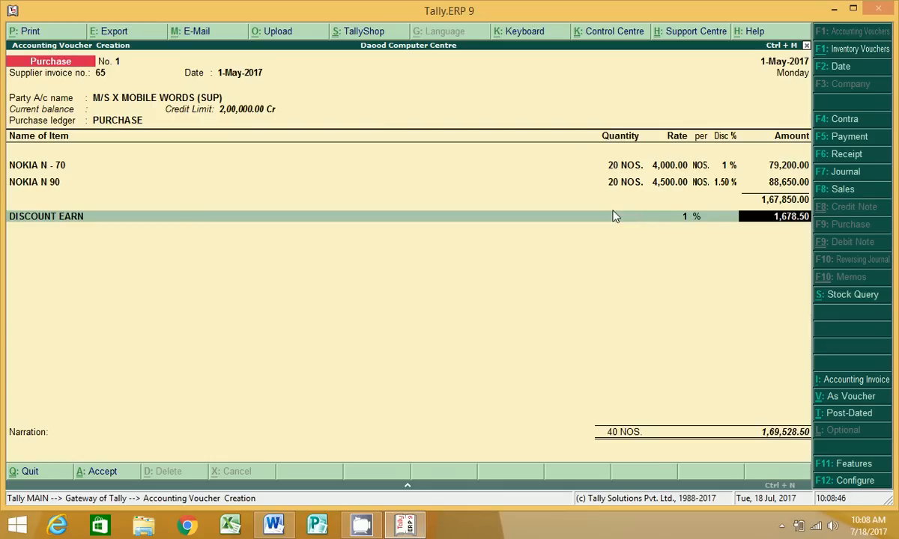
pyautogui.press('BackSpace')
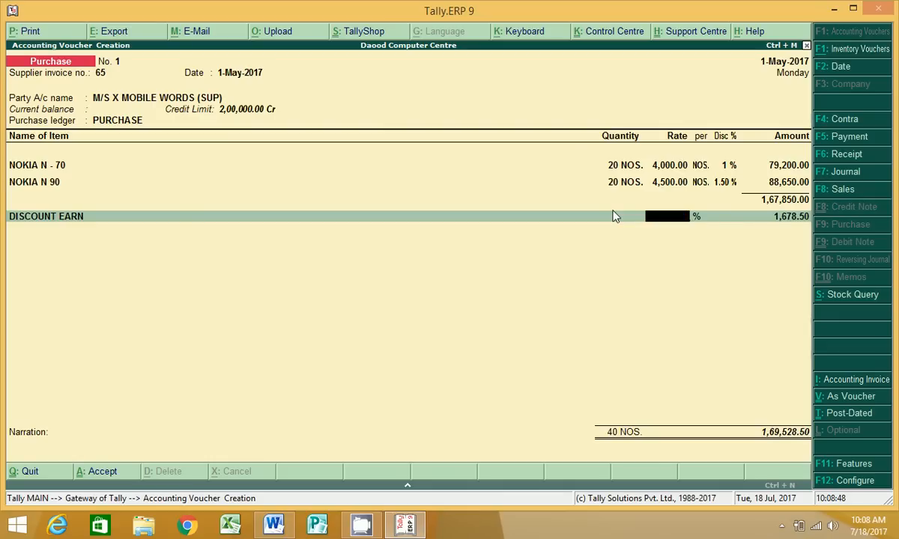
pyautogui.press('Return')
pyautogui.press('BackSpace')
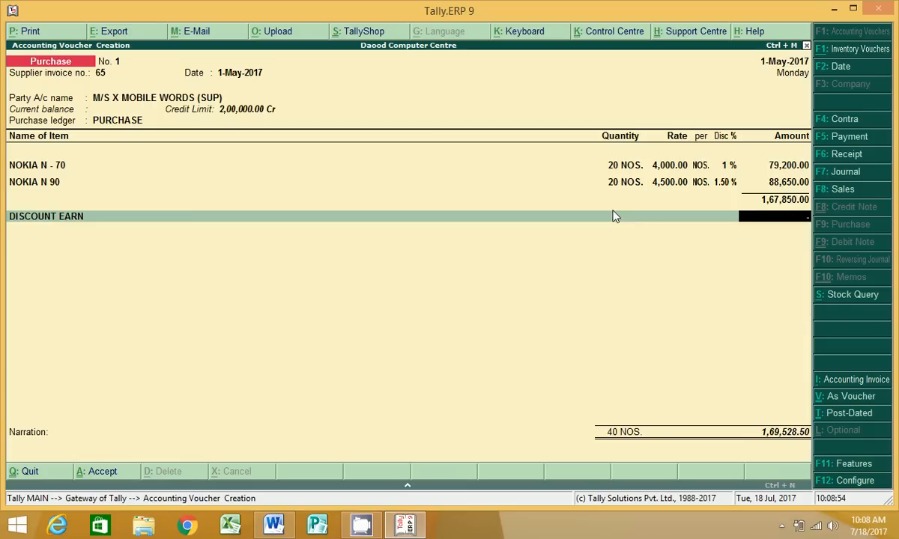
pyautogui.write('-50')
pyautogui.press('Return')
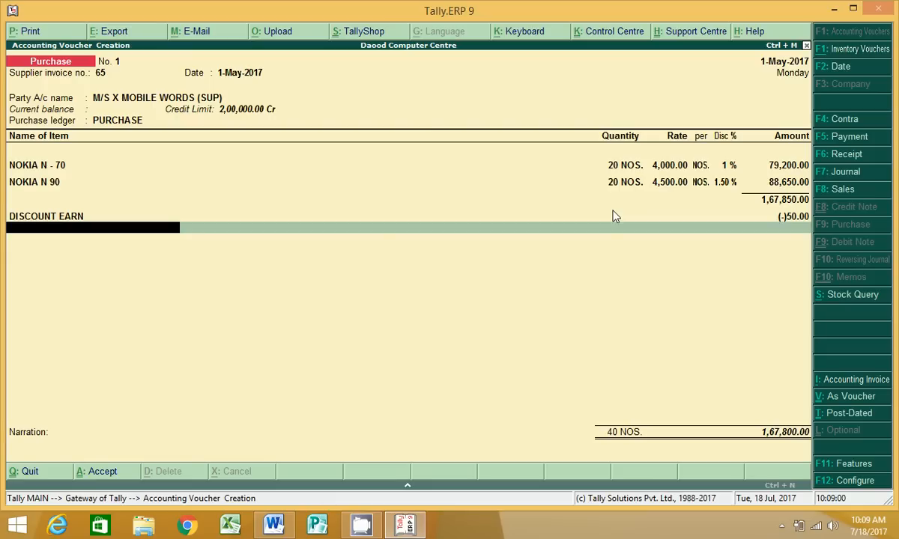
# Step: Set the DISCOUNT EARN amount to -350 and end the additional ledger list
pyautogui.press('BackSpace')
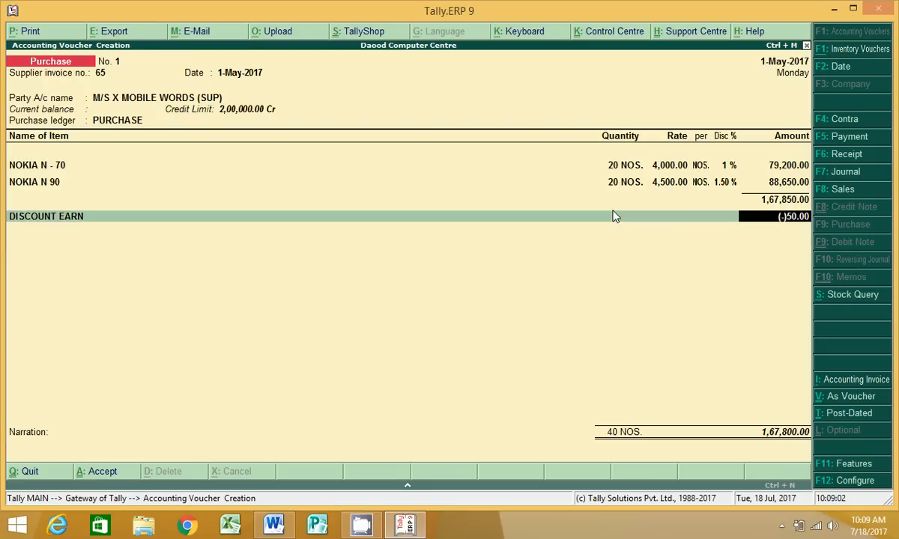
pyautogui.press('BackSpace')
pyautogui.write('-50')
pyautogui.press('Return')
pyautogui.press('Return')
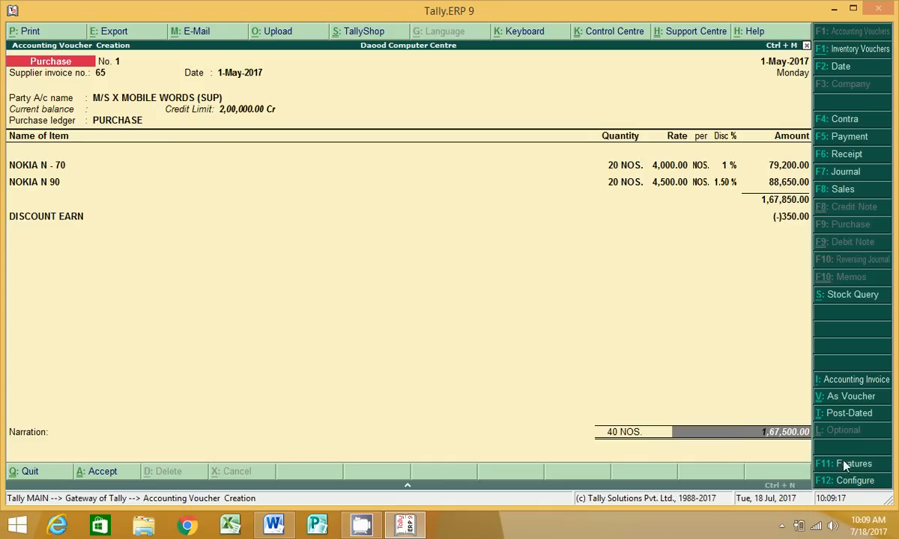
# Step: Check the bill allocation option in the purchase configuration, close it and go on to the supplier's bill-wise details
pyautogui.click(849, 482)
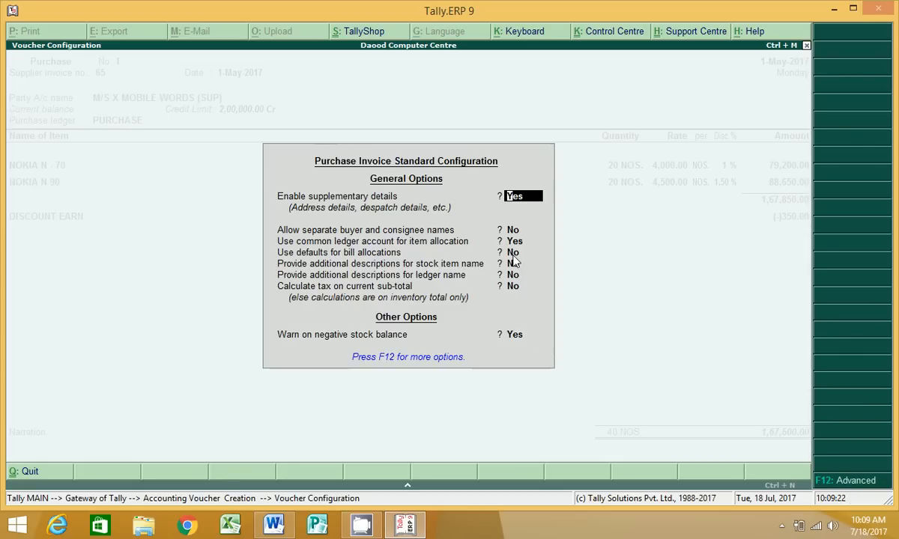
pyautogui.press('Escape')
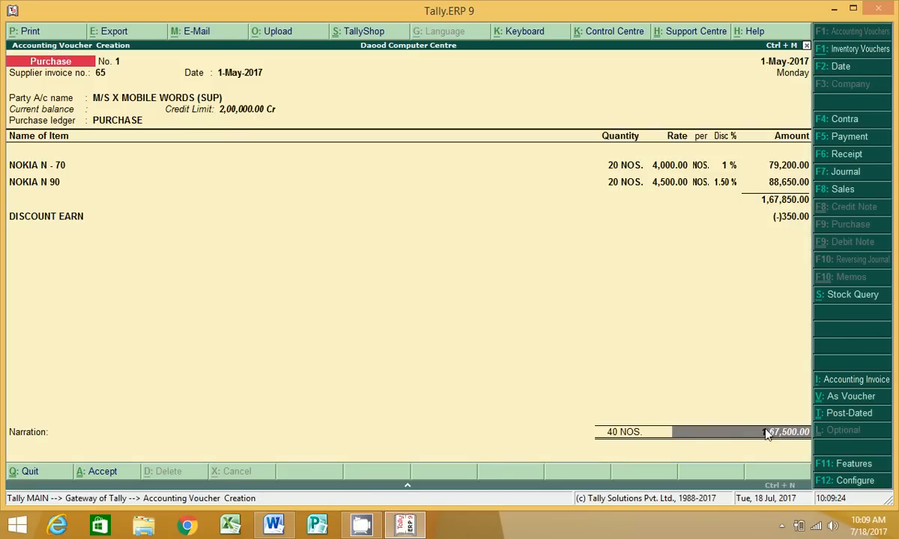
pyautogui.press('Return')
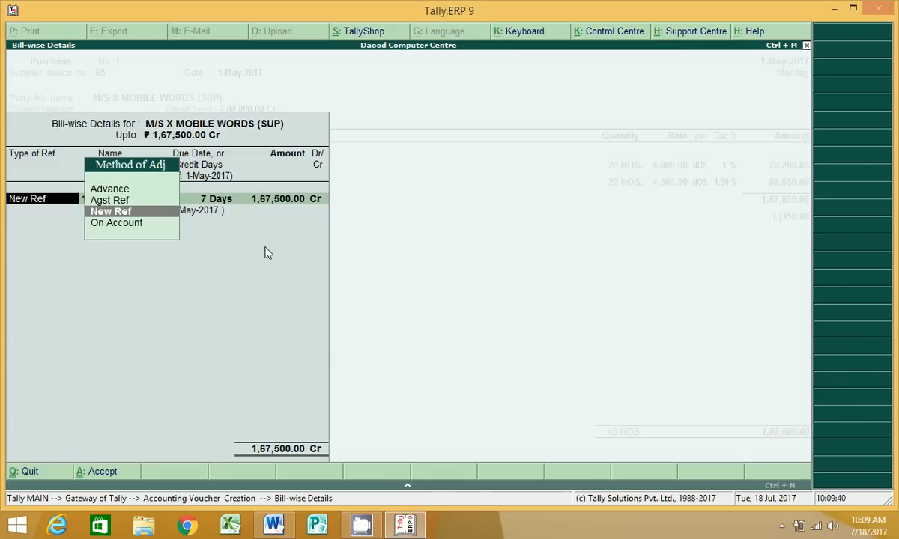
# Step: Allocate the full purchase amount of 1,67,500 as New Ref 65 and accept the purchase voucher
pyautogui.press('Return')
pyautogui.write('65')
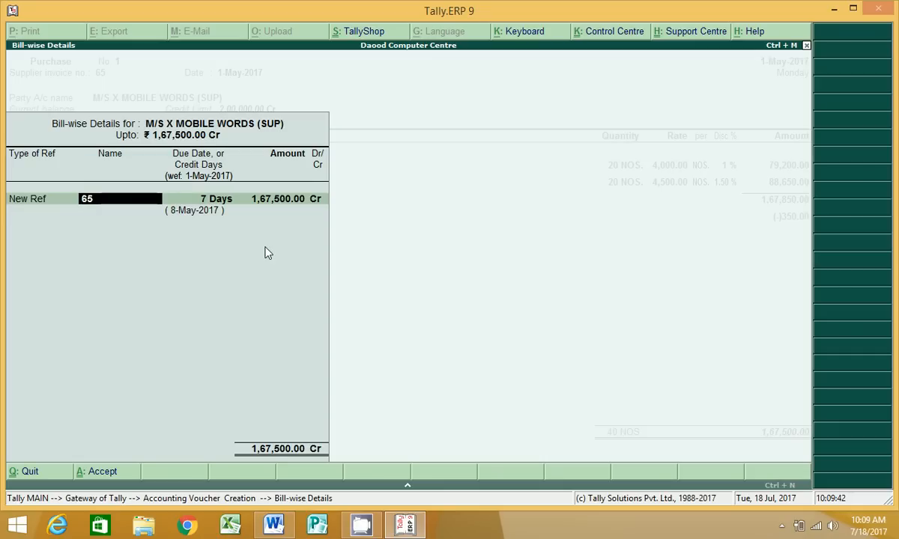
pyautogui.press('Return')
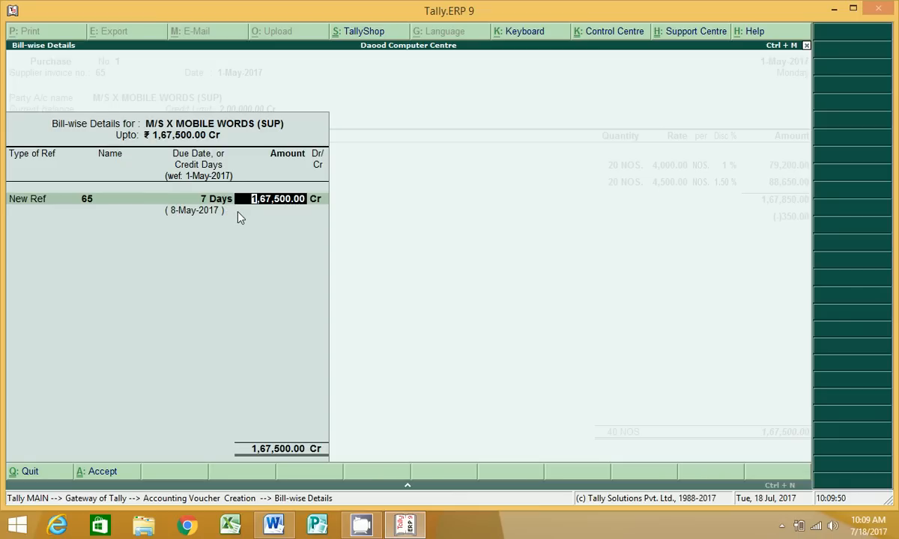
pyautogui.press('Return')
pyautogui.press('Return')
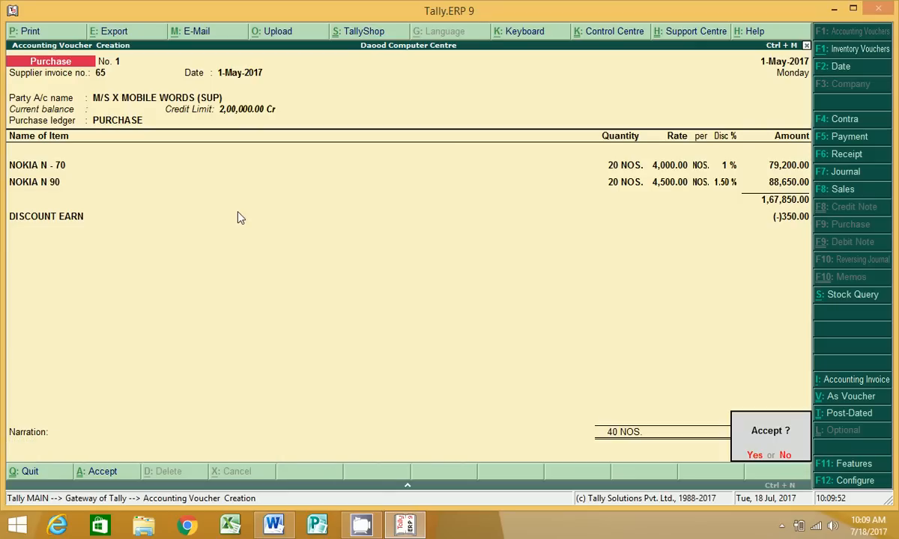
pyautogui.press('Return')
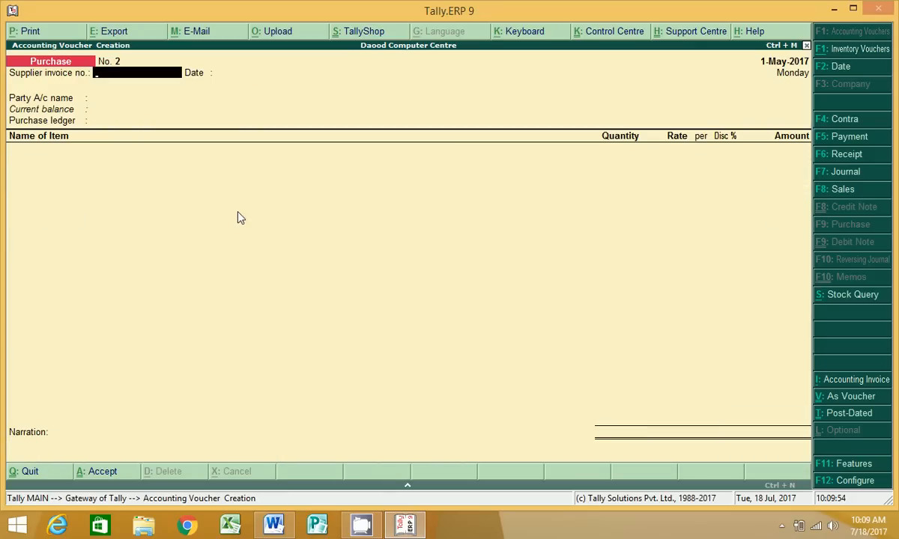
# Step: Check the payment transaction in the Word document, switch back to Tally.ERP 9 and start a payment voucher from the Cash account
pyautogui.click(274, 524)
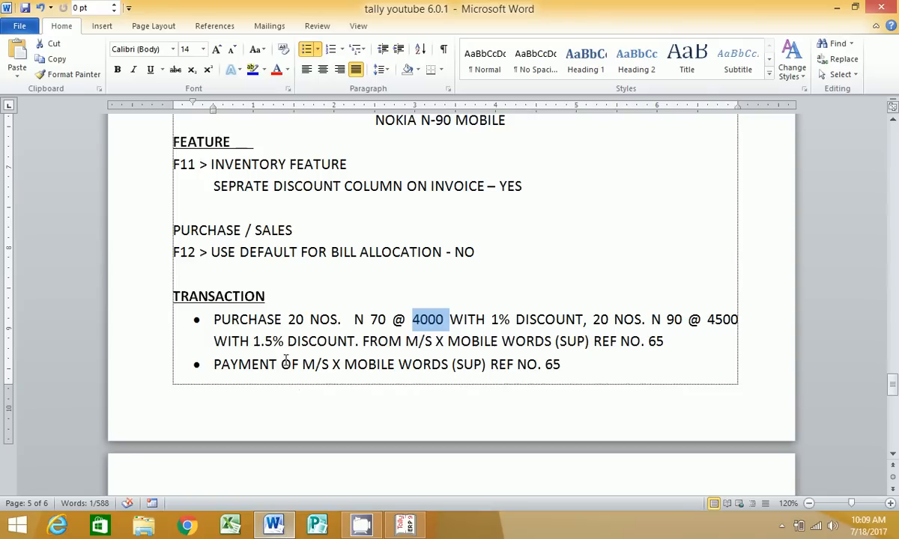
pyautogui.moveTo(215, 365); pyautogui.dragTo(562, 364)
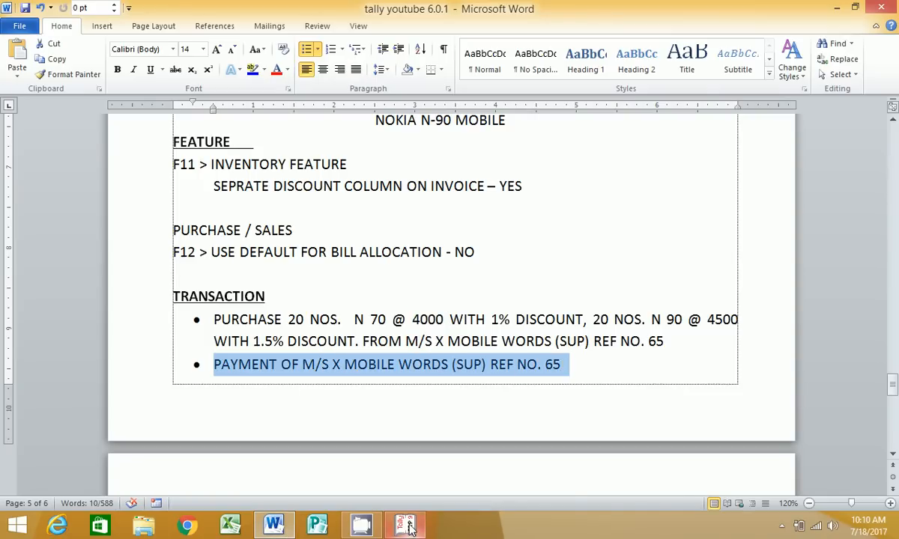
pyautogui.hotkey('alt', 'Tab')
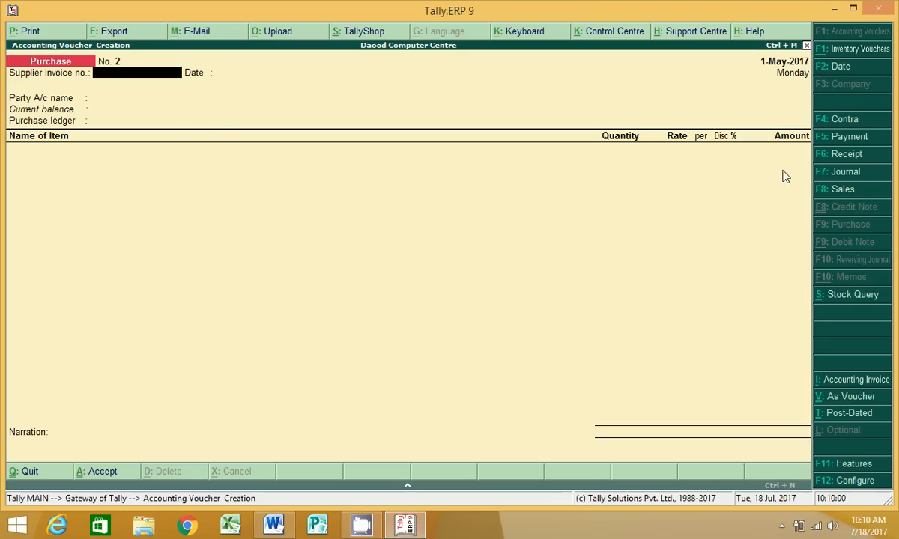
pyautogui.click(837, 139)
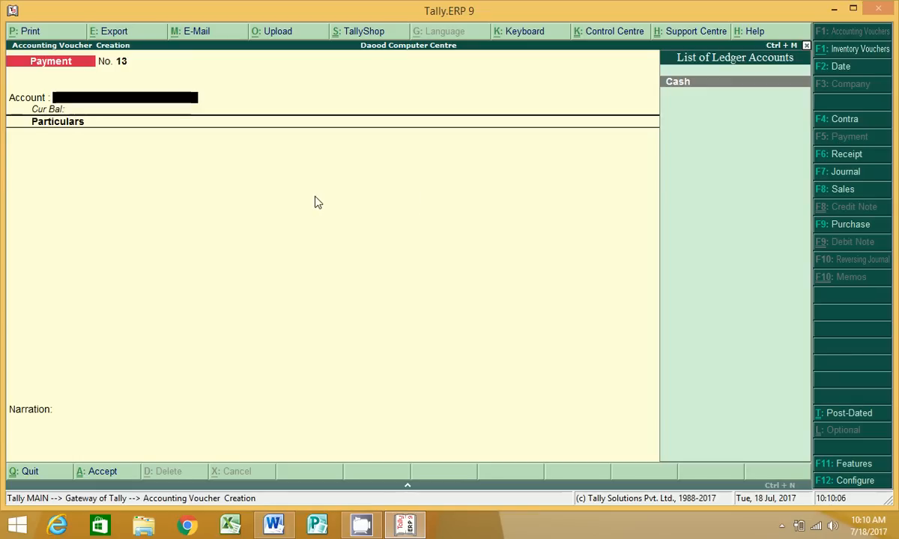
pyautogui.press('Return')
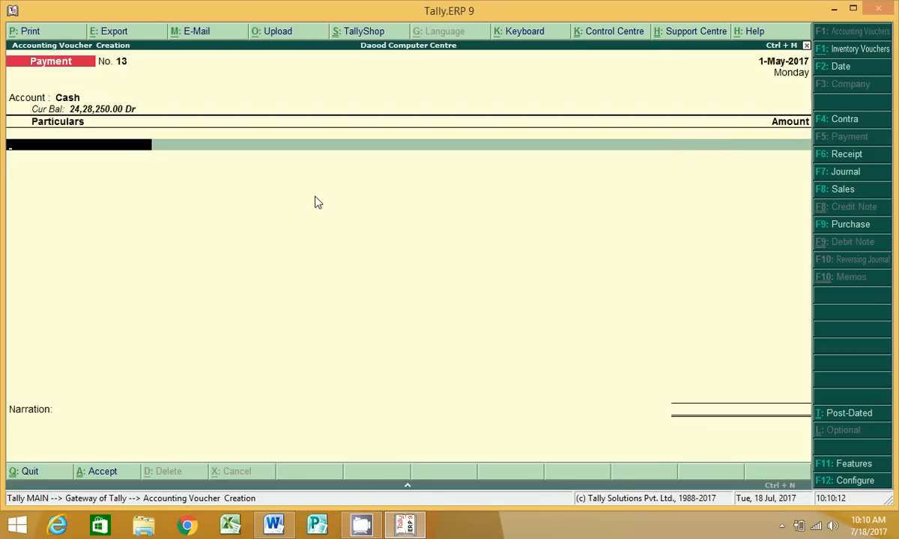
# Step: Enter M/S X MOBILE WORDS (SUP) as the paid ledger with an amount of 167500
pyautogui.write('M')
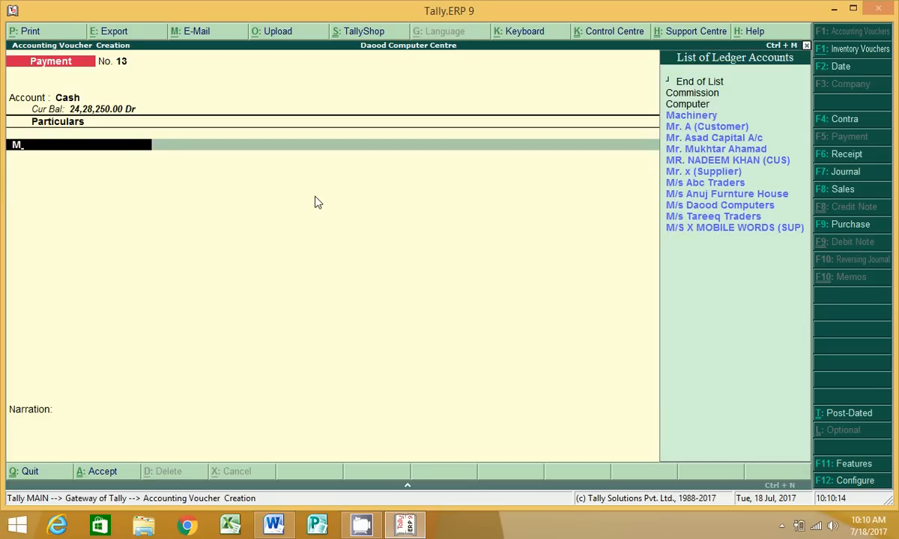
pyautogui.press('Down')
pyautogui.press('Down')
pyautogui.press('Down')
pyautogui.press('Down')
pyautogui.press('Down')
pyautogui.press('Down')
pyautogui.press('Down')
pyautogui.press('Down')
pyautogui.press('Down')
pyautogui.press('Down')
pyautogui.press('Down')
pyautogui.press('Return')
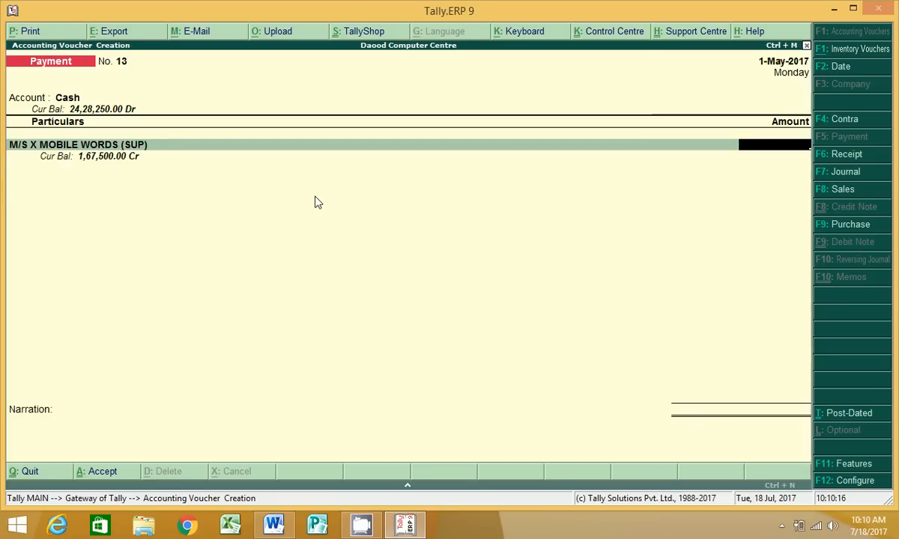
pyautogui.write('1')
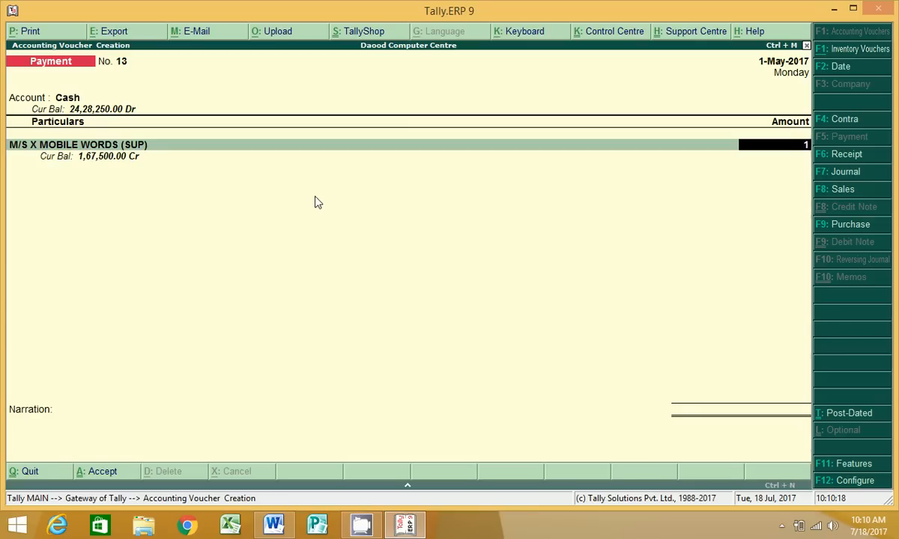
pyautogui.write('67500')
pyautogui.press('Return')
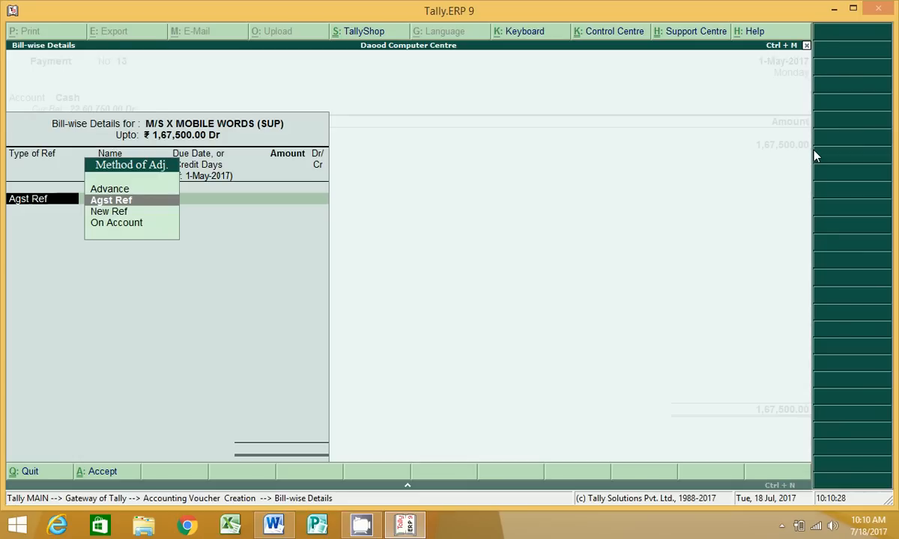
# Step: Allocate the full payment as Agst Ref to the supplier's pending bill 65
pyautogui.press('Up')
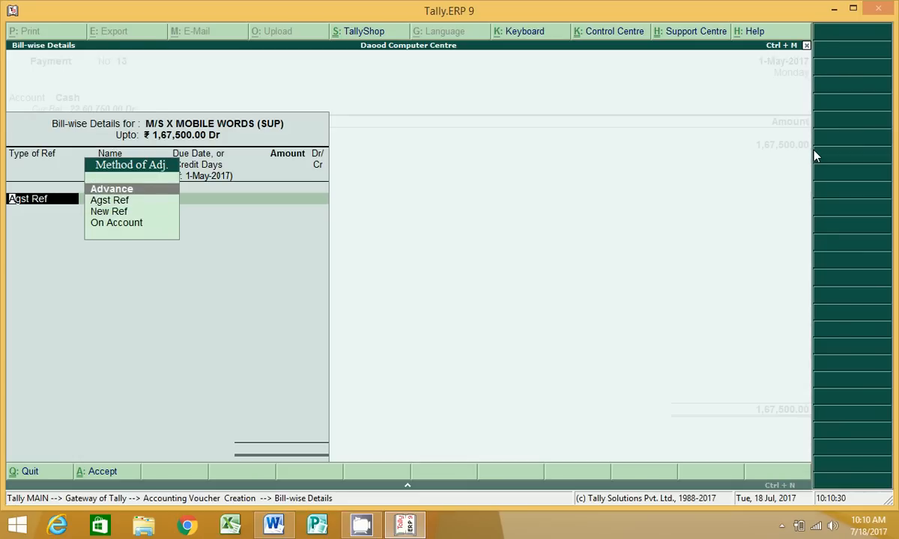
pyautogui.press('Down')
pyautogui.press('Down')
pyautogui.press('Down')
pyautogui.press('Up')
pyautogui.press('Up')
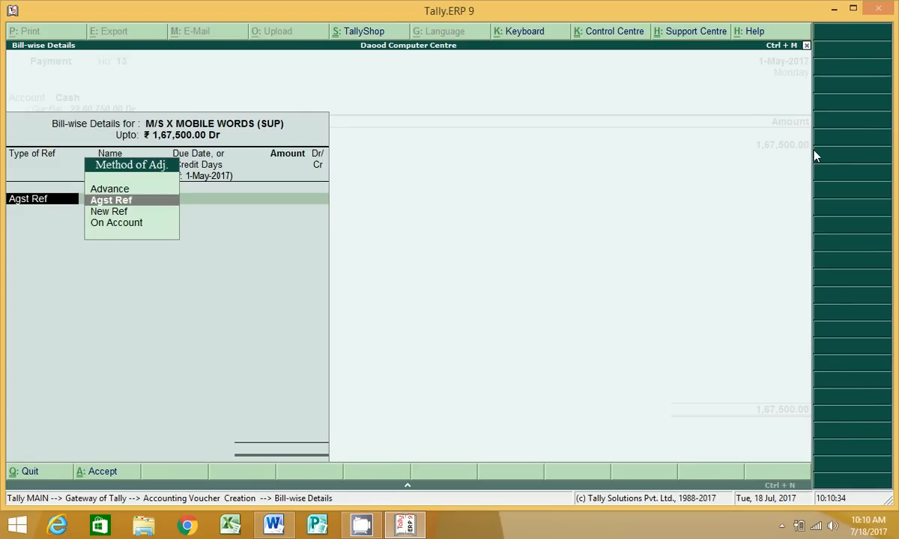
pyautogui.press('Return')
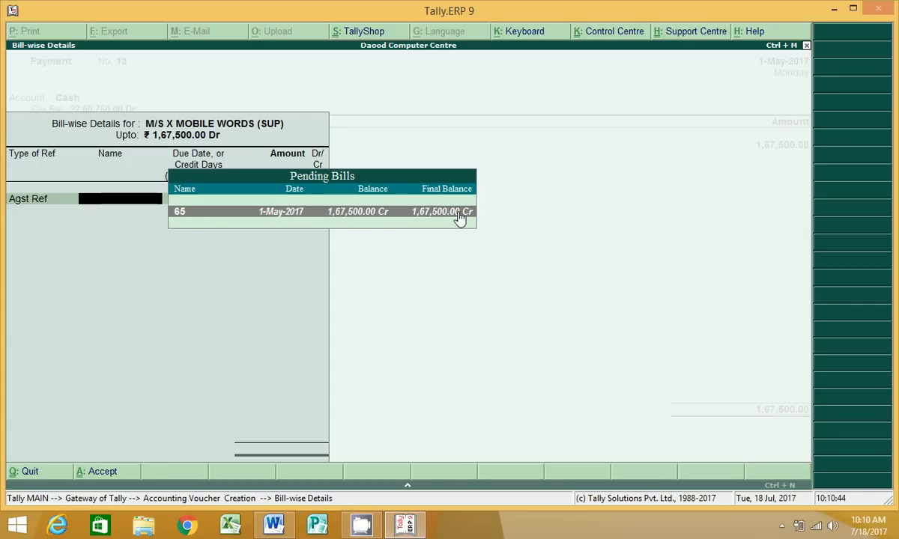
pyautogui.press('Return')
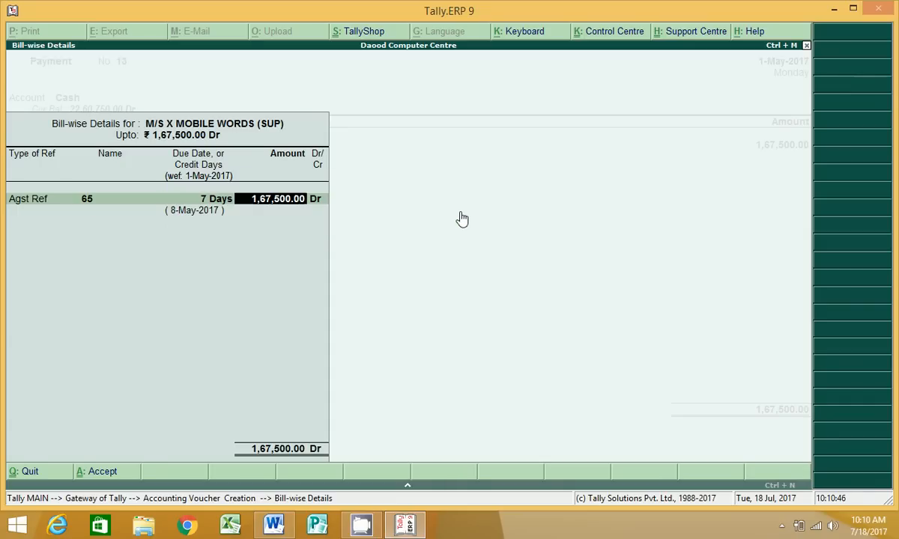
pyautogui.press('Return')
pyautogui.press('Return')
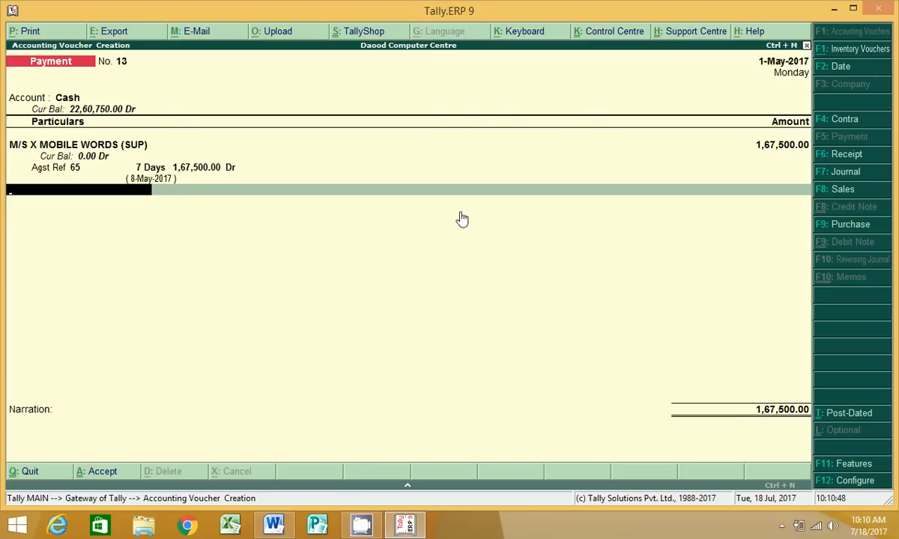
# Step: End the payment particulars, leave the narration blank and accept the payment voucher
pyautogui.press('Return')
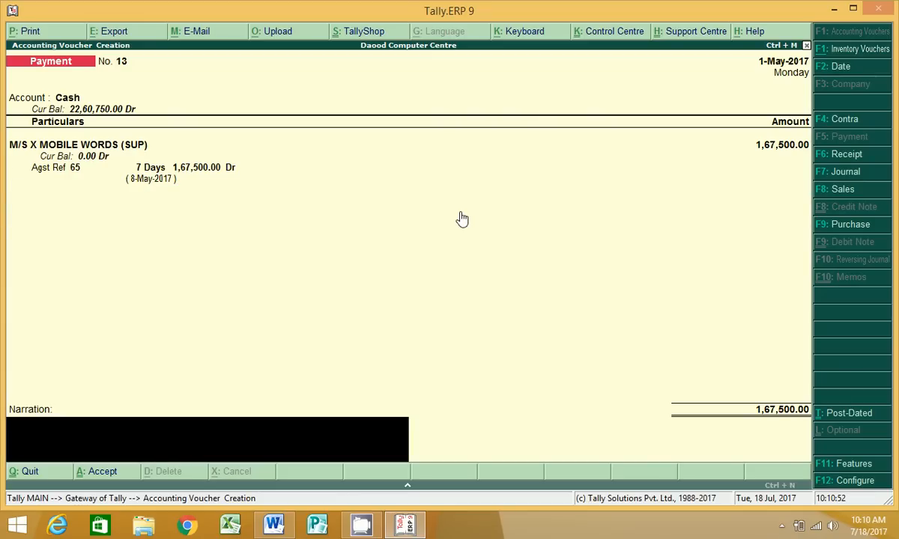
pyautogui.press('Return')
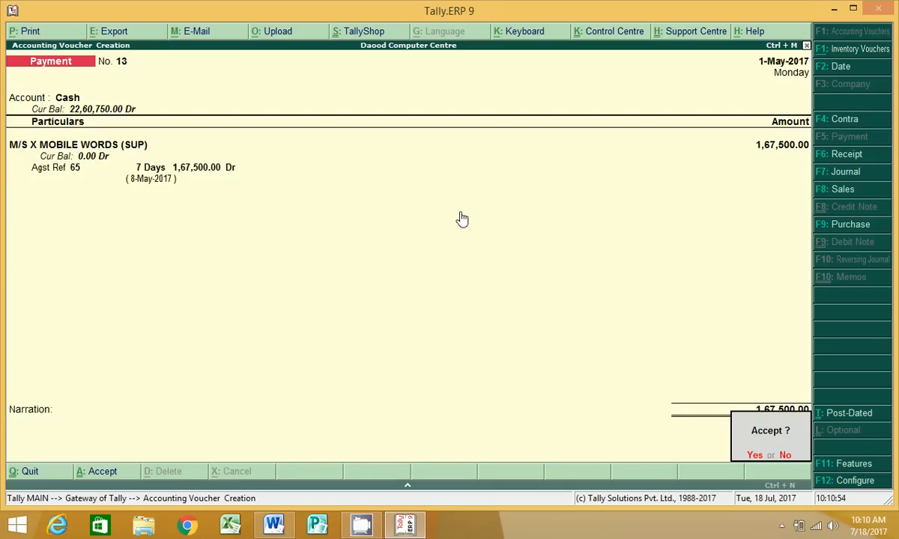
pyautogui.press('Return')
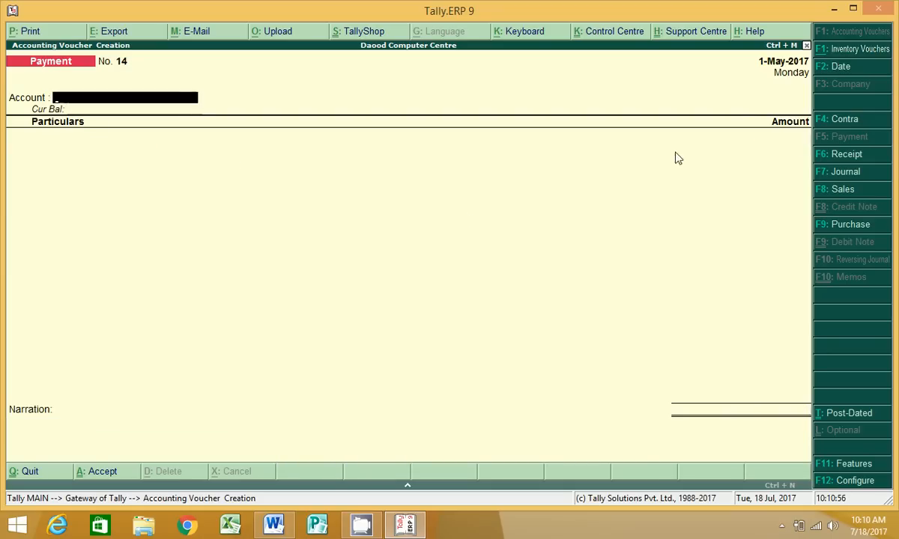
# Step: Read the N 70 and N 90 sales transaction in the Word document and switch back to Tally.ERP 9
pyautogui.click(289, 525)
pyautogui.scroll(-5, 313, 351)
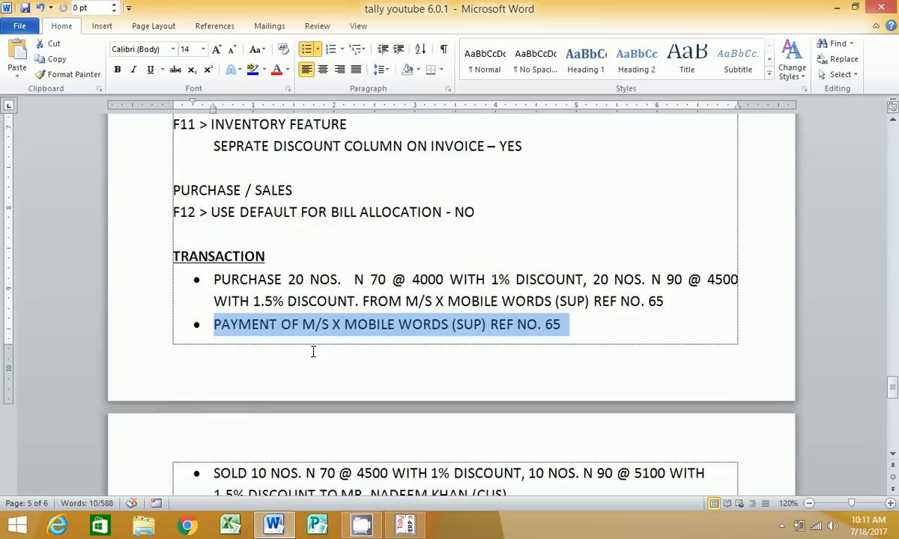
pyautogui.moveTo(213, 314); pyautogui.dragTo(389, 313)
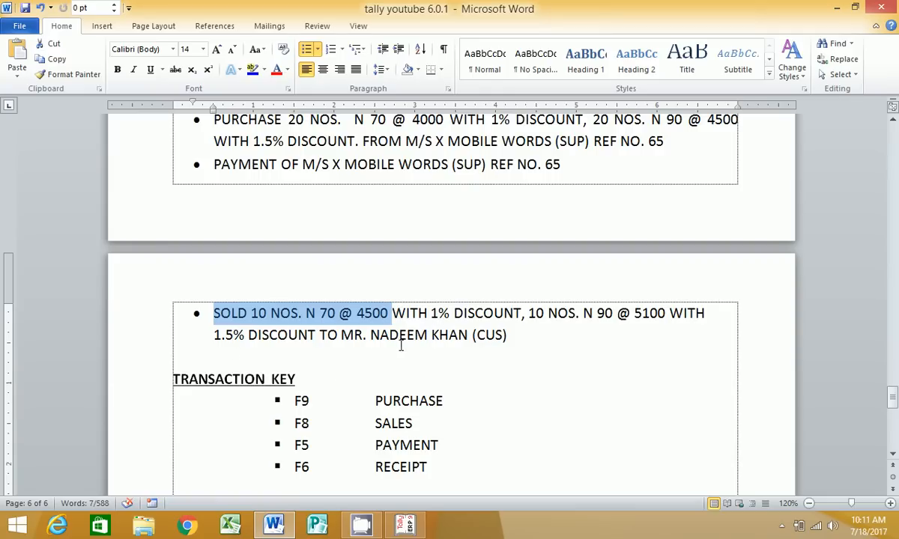
pyautogui.click(410, 528)
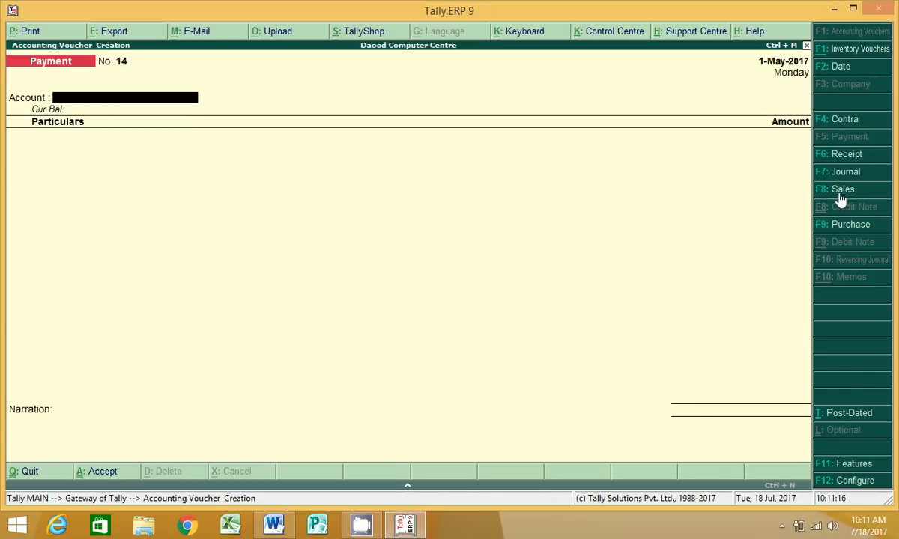
# Step: Start a sales voucher without a reference number and select the customer's (CUS) ledger as the party account
pyautogui.click(841, 190)
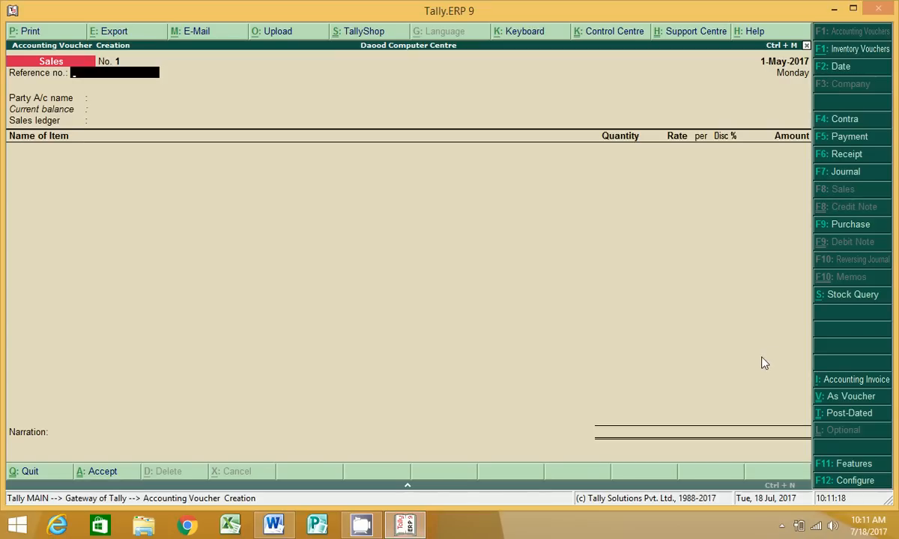
pyautogui.press('Return')
pyautogui.press('Down')
pyautogui.press('Down')
pyautogui.press('Down')
pyautogui.press('Down')
pyautogui.press('Down')
pyautogui.press('Down')
pyautogui.press('Down')
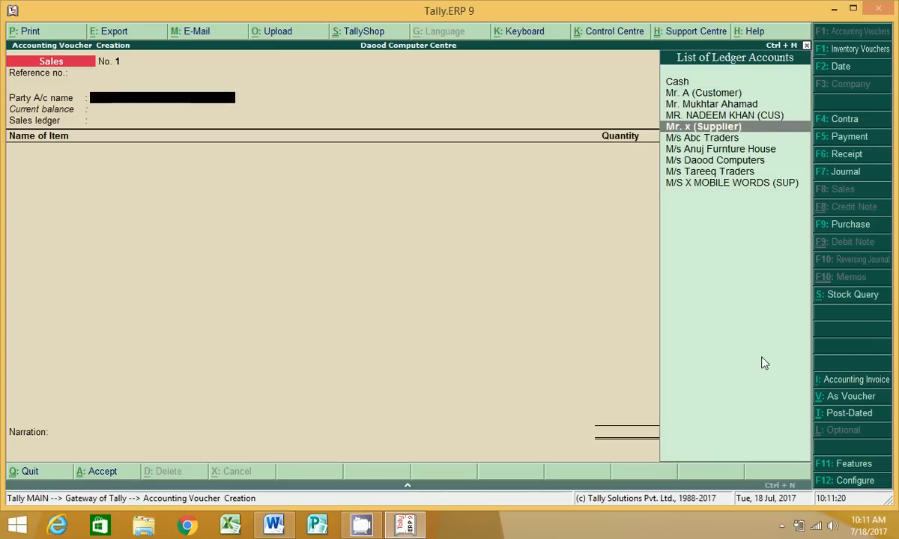
pyautogui.press('Up')
pyautogui.press('Up')
pyautogui.press('Up')
pyautogui.press('Up')
pyautogui.press('Return')
# Step: Accept the party details with blank despatch and order fields and dealer type Not Applicable, and choose SALES as the sales ledger
pyautogui.press('Return')
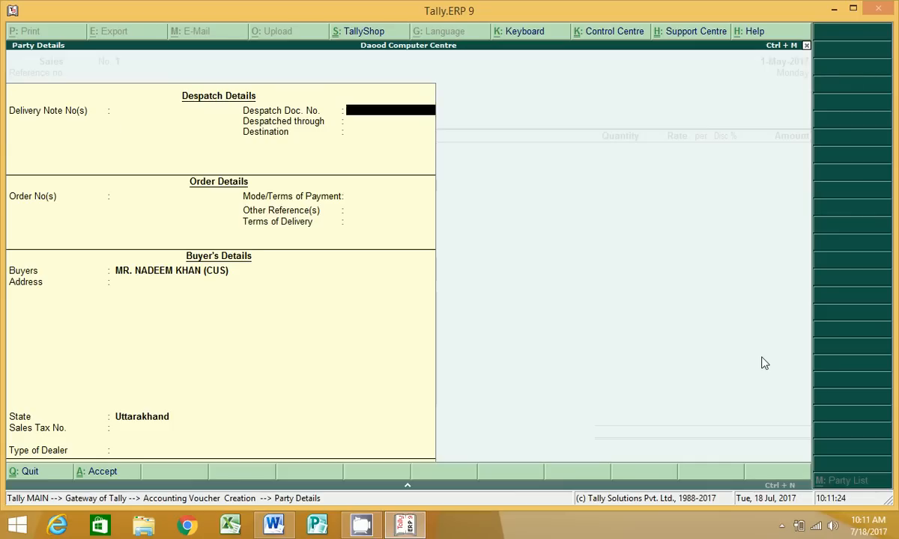
pyautogui.press('BackSpace')
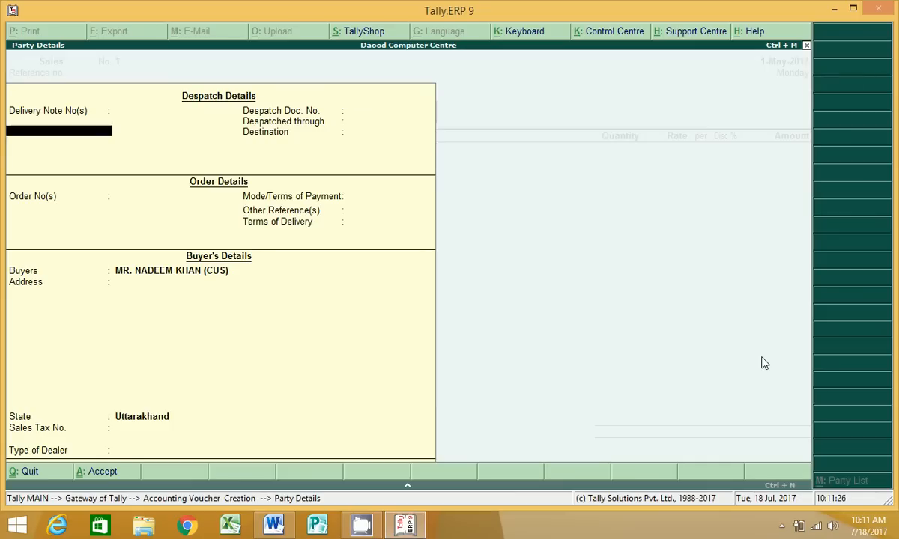
pyautogui.press('Return')
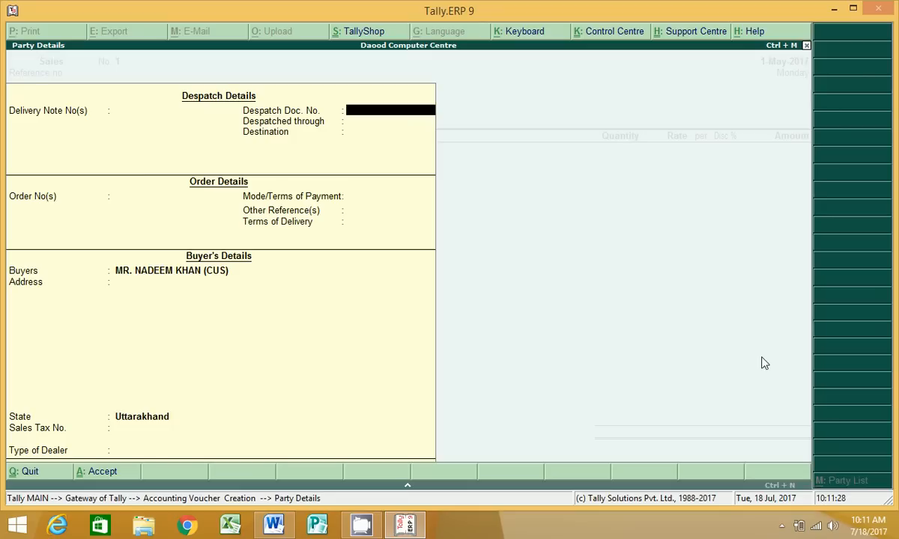
pyautogui.press('Return')
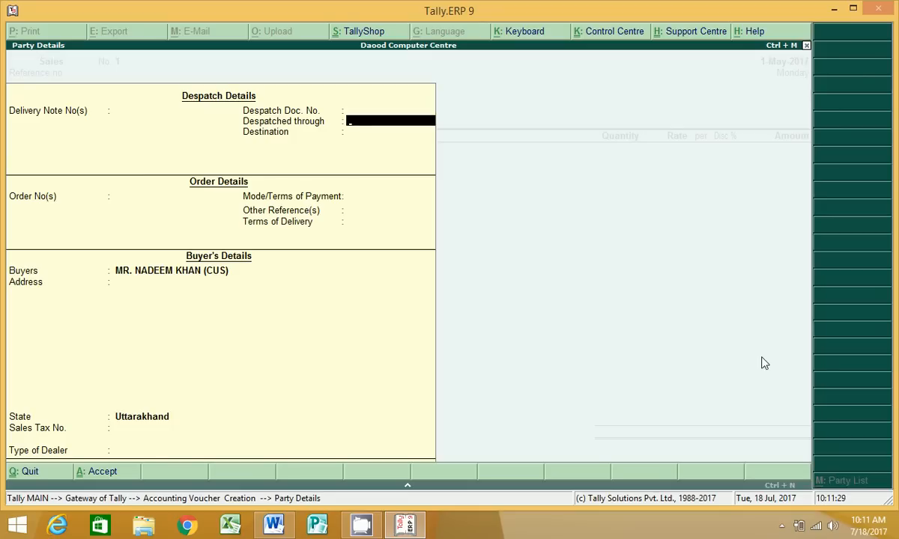
pyautogui.press('Return')
pyautogui.press('Return')
pyautogui.press('Return')
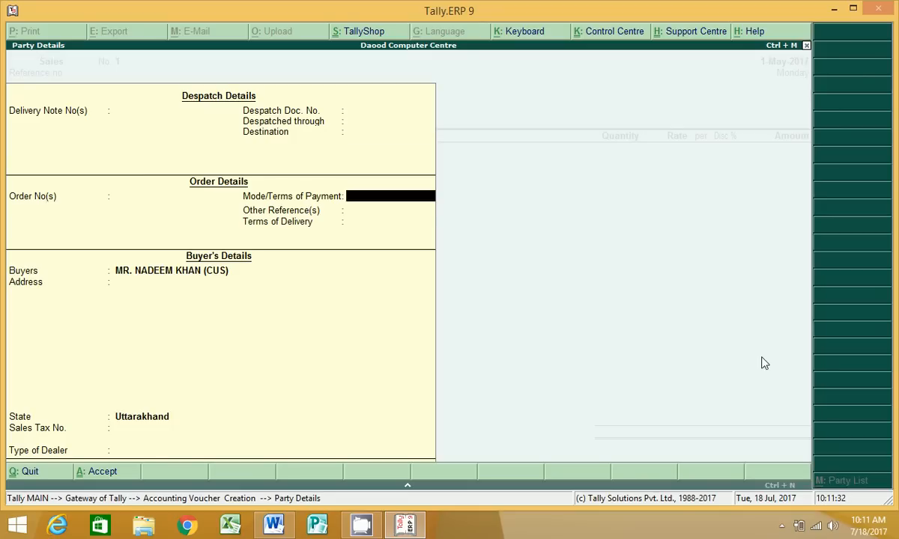
pyautogui.press('Return')
pyautogui.press('Return')
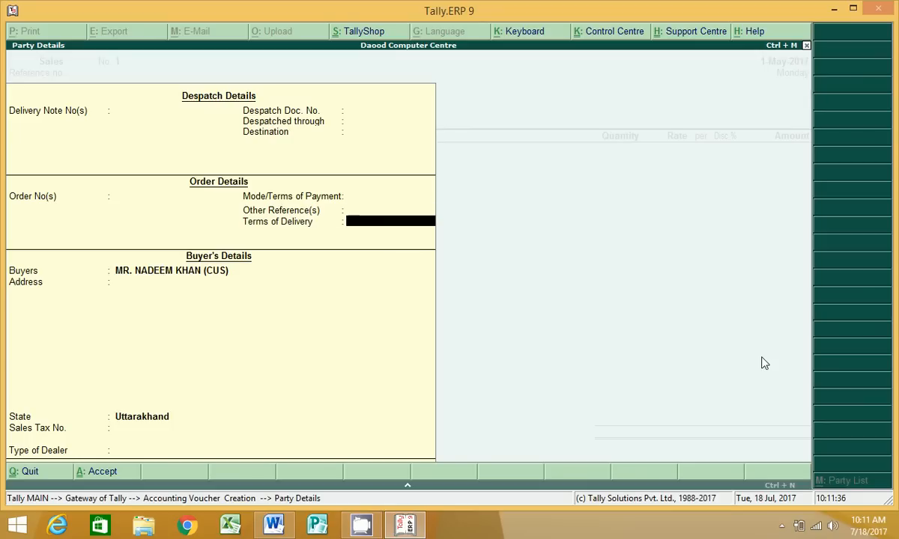
pyautogui.press('Return')
pyautogui.press('Return')
pyautogui.press('Return')
pyautogui.press('Return')
pyautogui.press('Return')
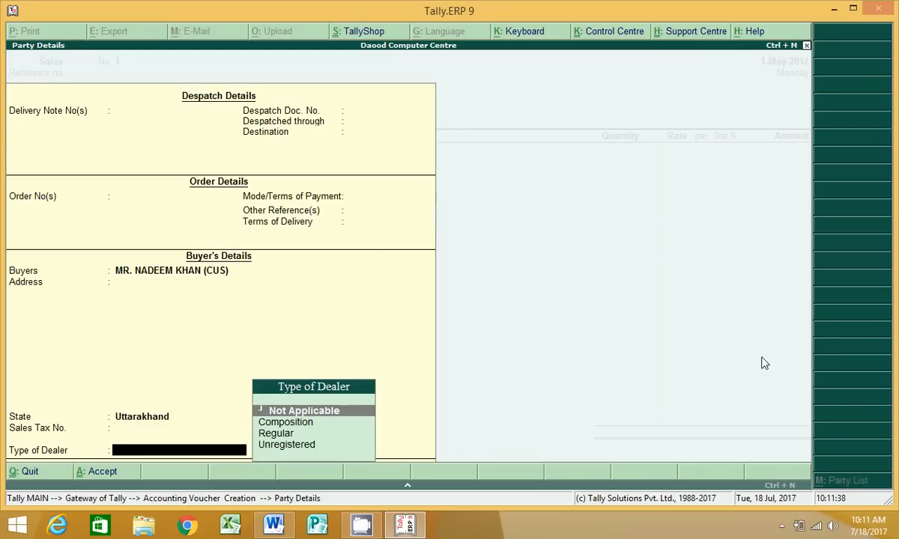
pyautogui.press('Return')
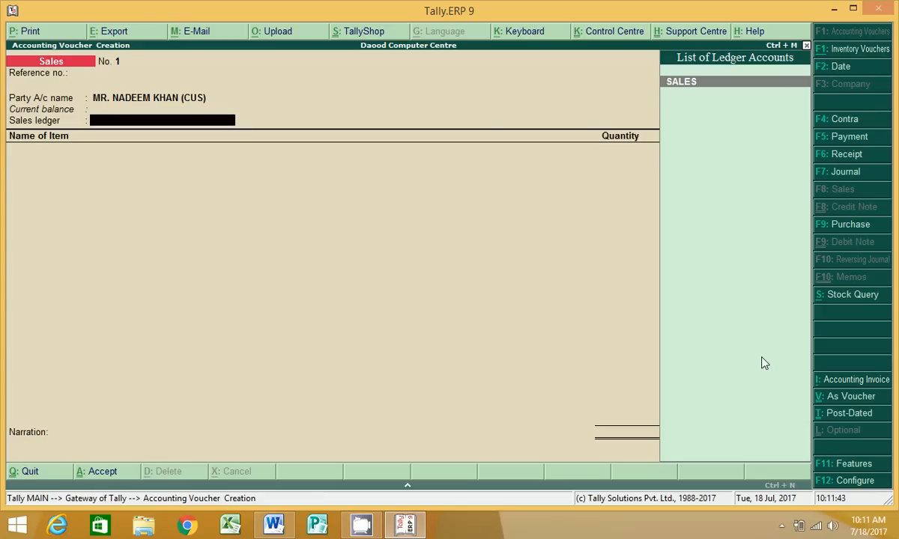
pyautogui.press('Return')
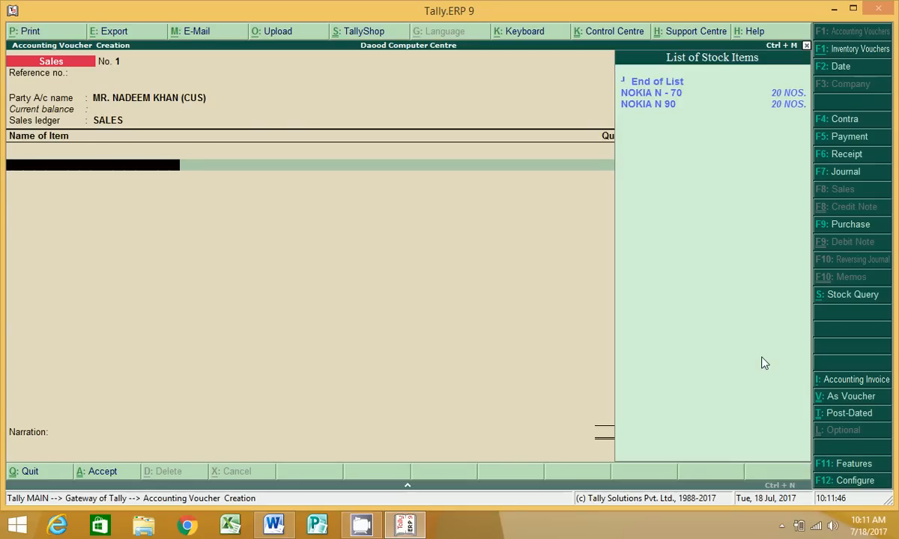
# Step: Enter the item NOKIA N - 70 with a quantity of 10, a rate of 4500 and a 1% discount
pyautogui.press('Down')
pyautogui.press('Down')
pyautogui.press('Up')
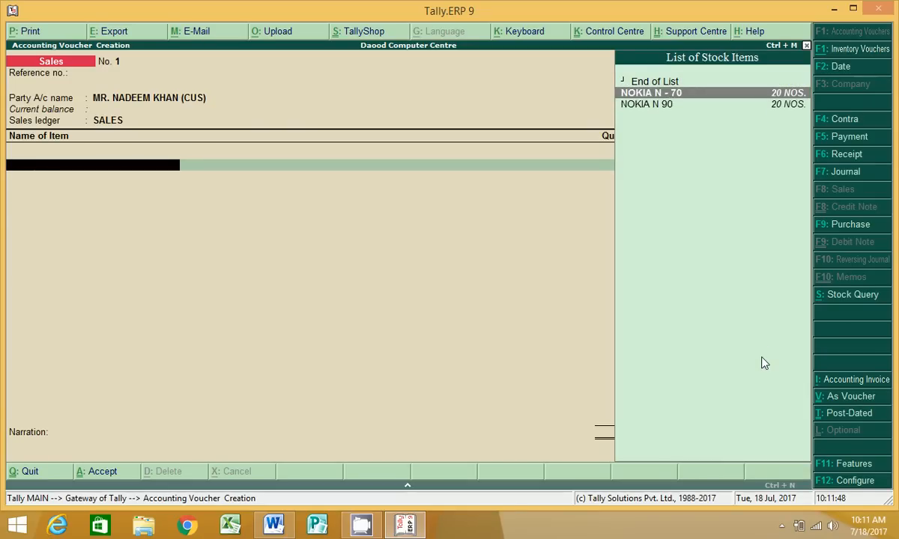
pyautogui.press('Return')
pyautogui.write('10')
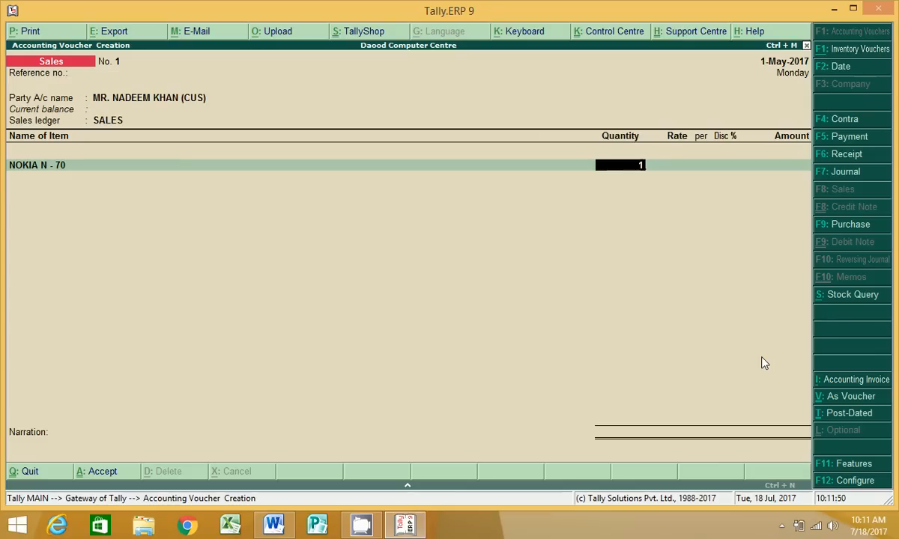
pyautogui.press('Return')
pyautogui.write('4500')
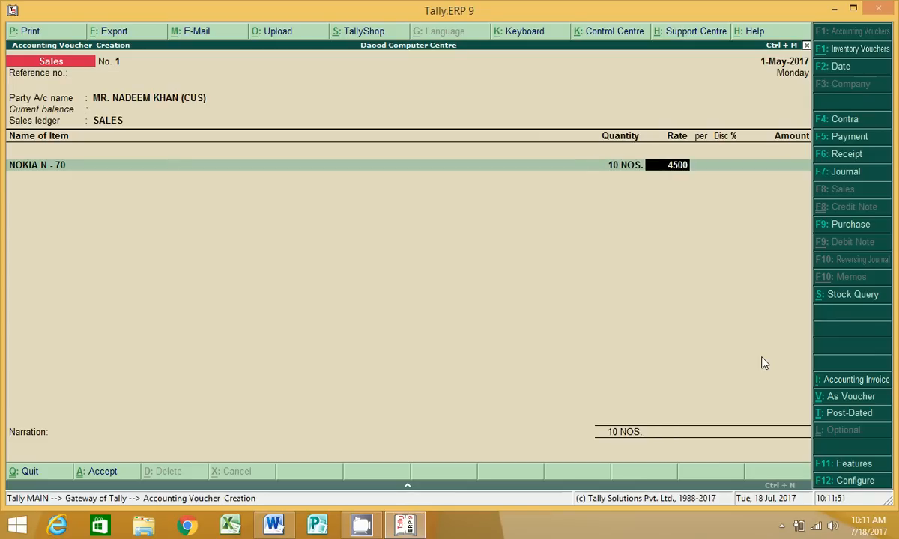
pyautogui.press('Return')
pyautogui.press('Return')
pyautogui.write('1')
pyautogui.press('Return')
pyautogui.press('Return')
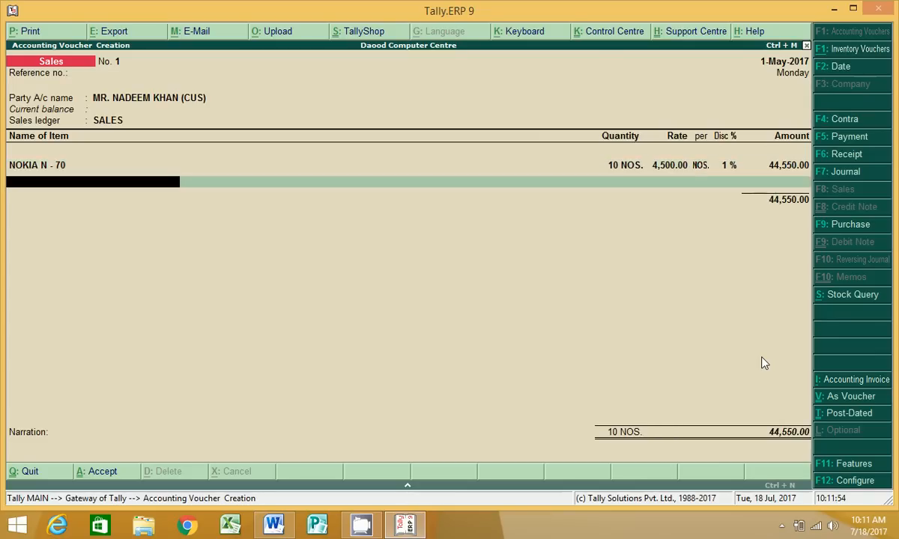
# Step: Enter the item NOKIA N 90 with a quantity of 10, a rate of 5100 and a 1.5% discount
pyautogui.press('Down')
pyautogui.press('Down')
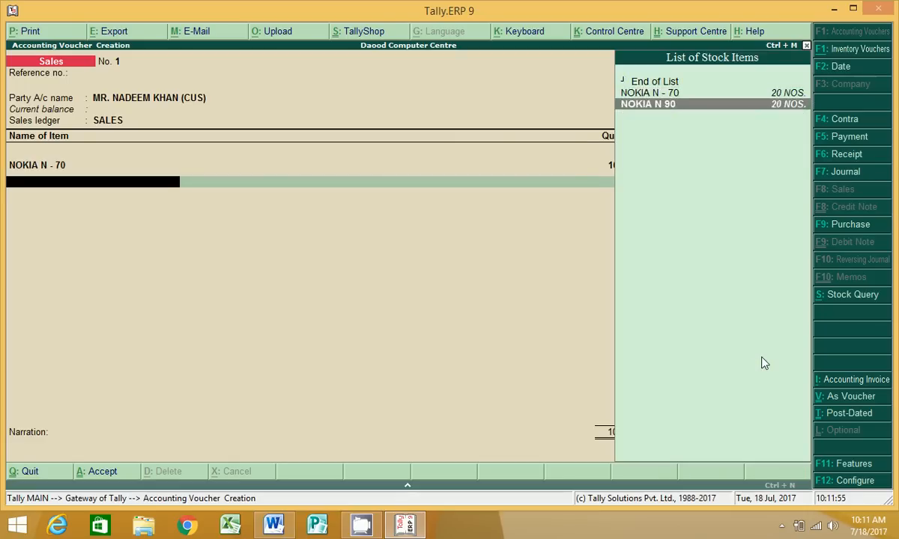
pyautogui.press('Return')
pyautogui.write('10')
pyautogui.press('Return')
pyautogui.write('5')
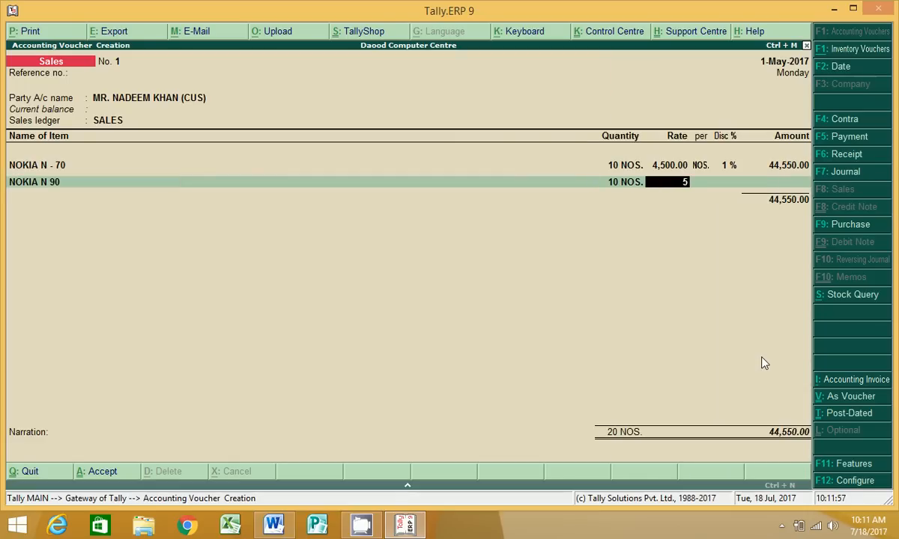
pyautogui.write(',100')
pyautogui.press('Return')
pyautogui.press('Return')
pyautogui.write('1.5')
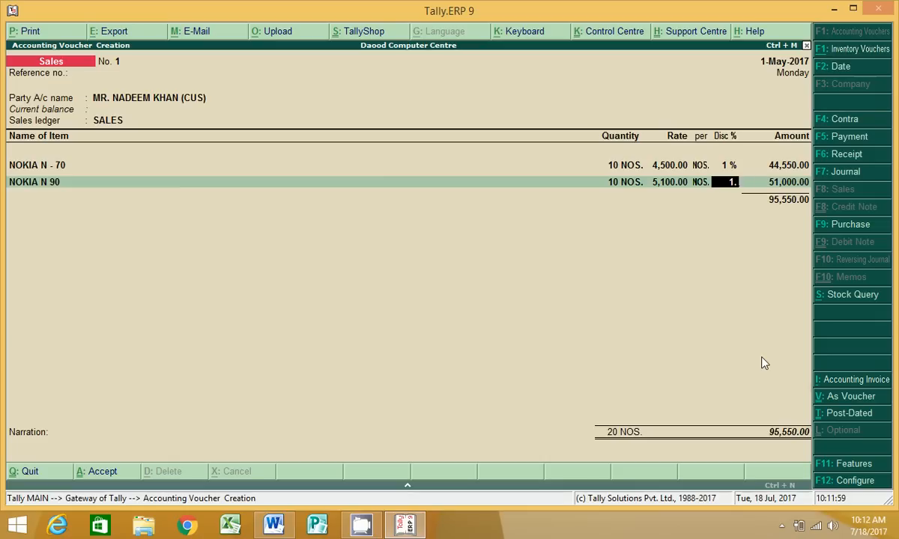
pyautogui.press('Return')
pyautogui.press('Return')
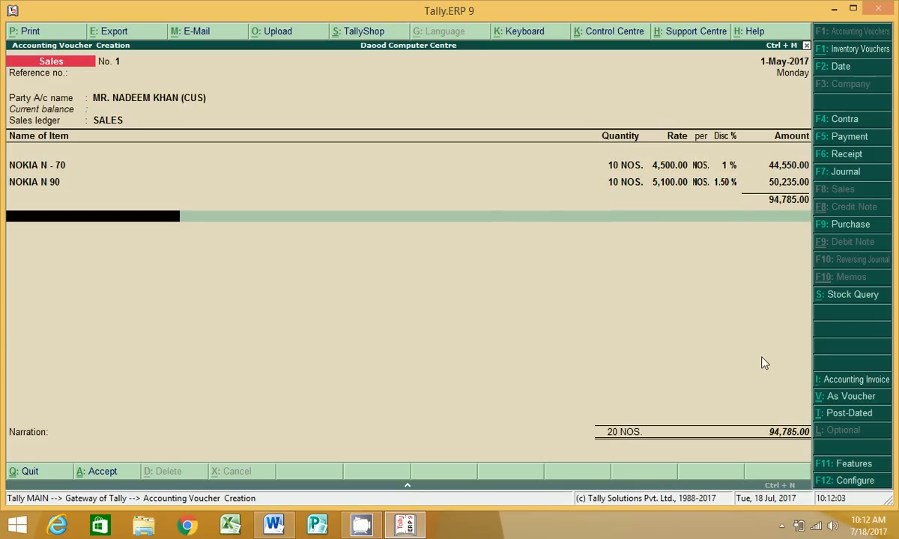
# Step: Add the DISCOUNT ALLOWED ledger below the items with an amount of -285
pyautogui.press('Return')
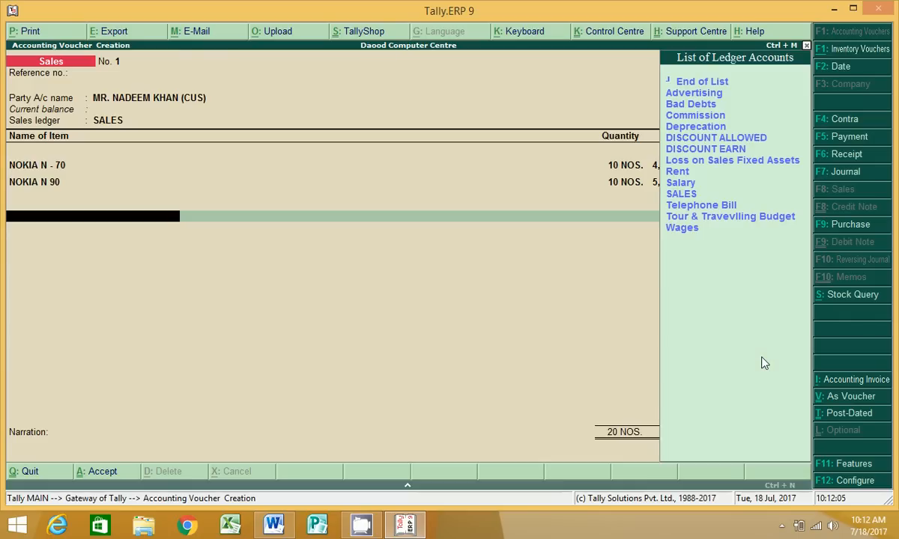
pyautogui.write('D')
pyautogui.press('Down')
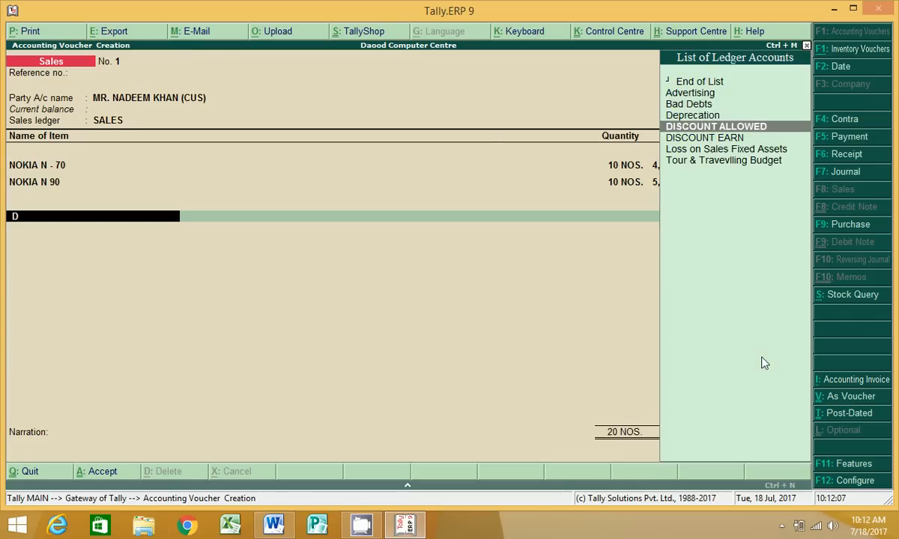
pyautogui.press('Return')
pyautogui.press('Return')
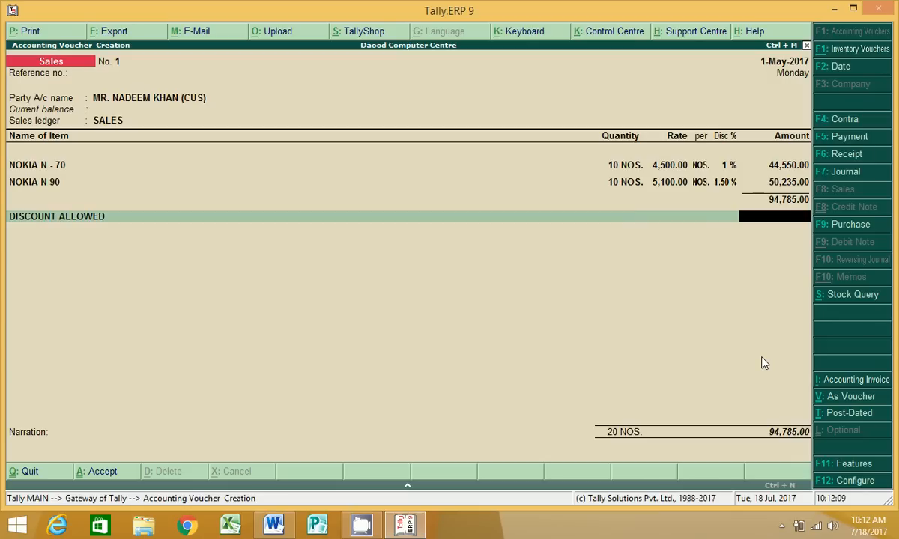
pyautogui.write('-)385')
pyautogui.press('Return')
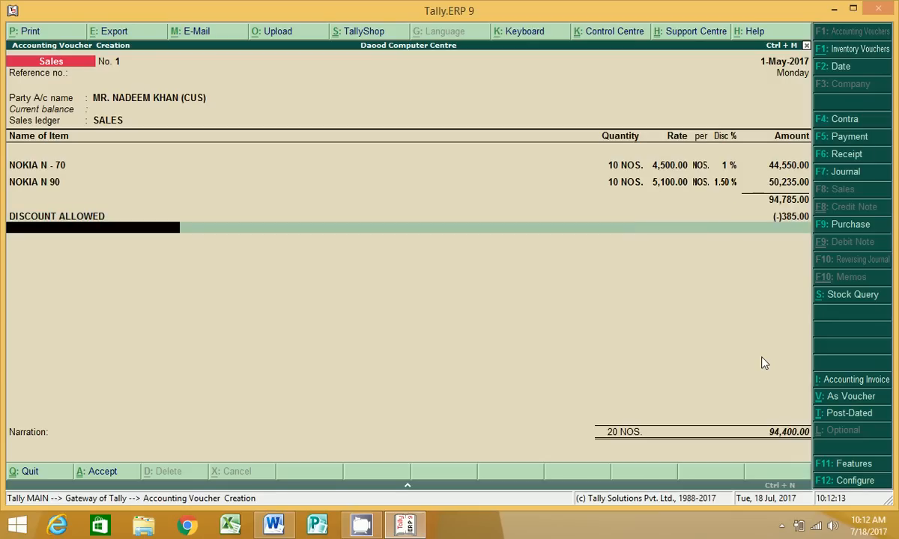
pyautogui.press('BackSpace')
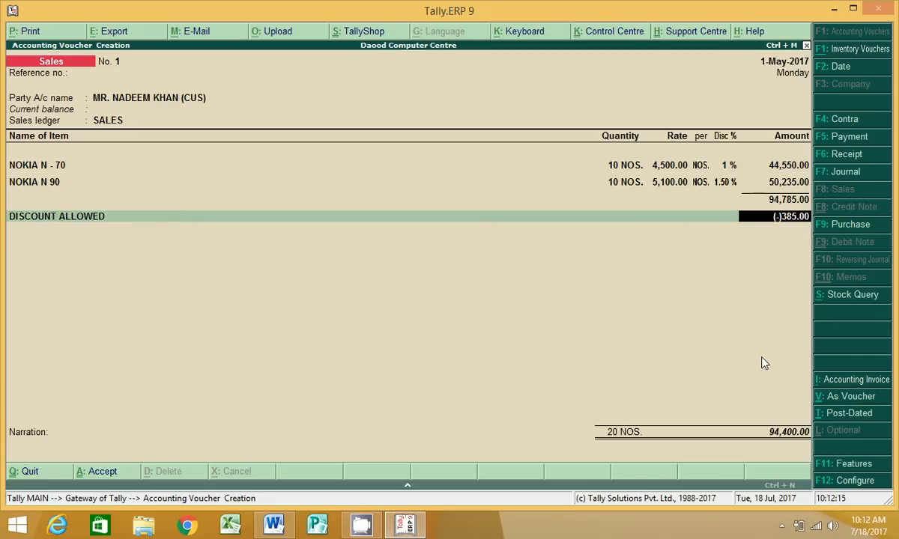
pyautogui.write('-28')
pyautogui.press('Return')
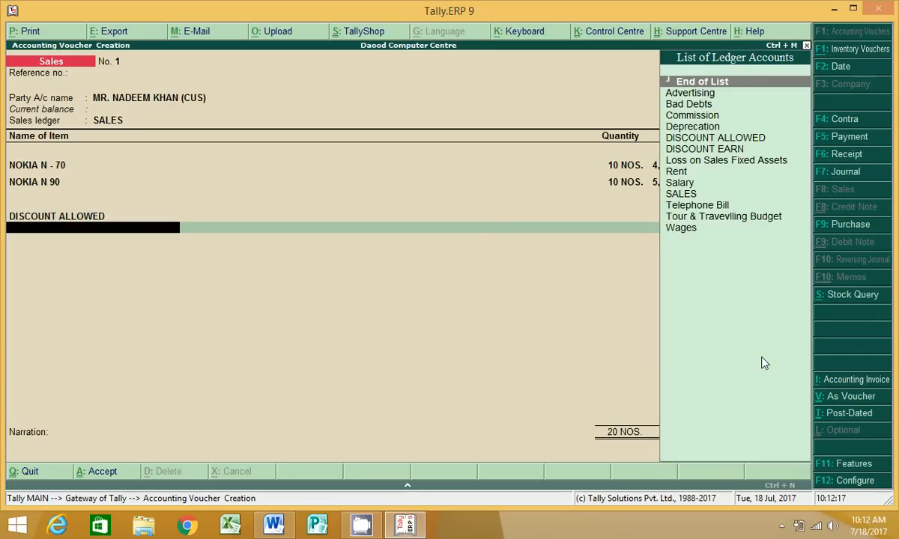
# Step: End the ledger list and choose New Ref as the adjustment method in the customer's bill-wise details
pyautogui.press('Return')
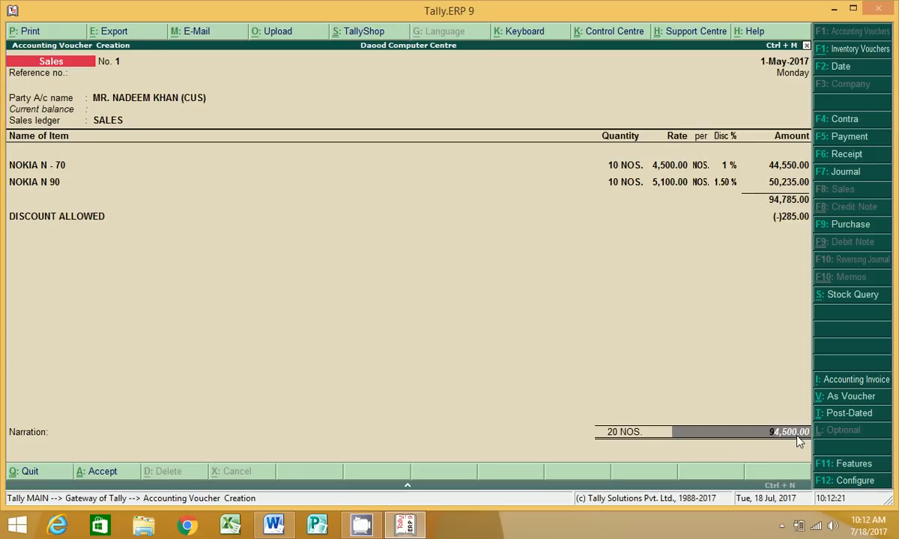
pyautogui.press('Return')
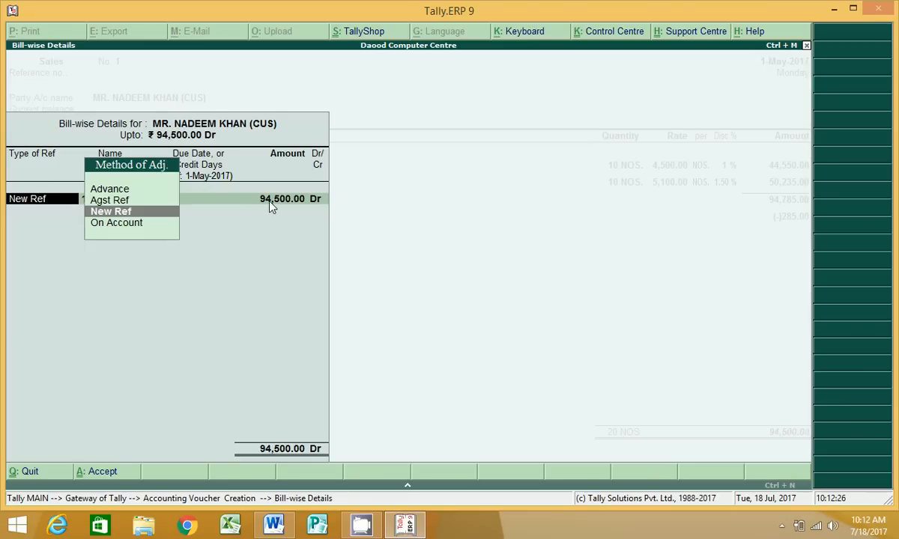
pyautogui.click(120, 213)
# Step: Append "REF NO. 87" to the sales transaction in the Word document and return to Tally.ERP 9
pyautogui.hotkey('alt', 'Tab')
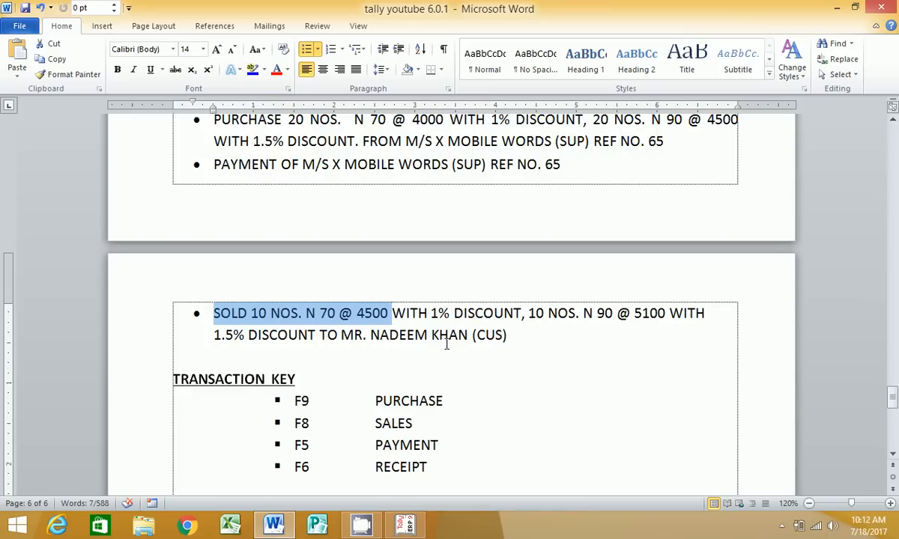
pyautogui.click(512, 336)
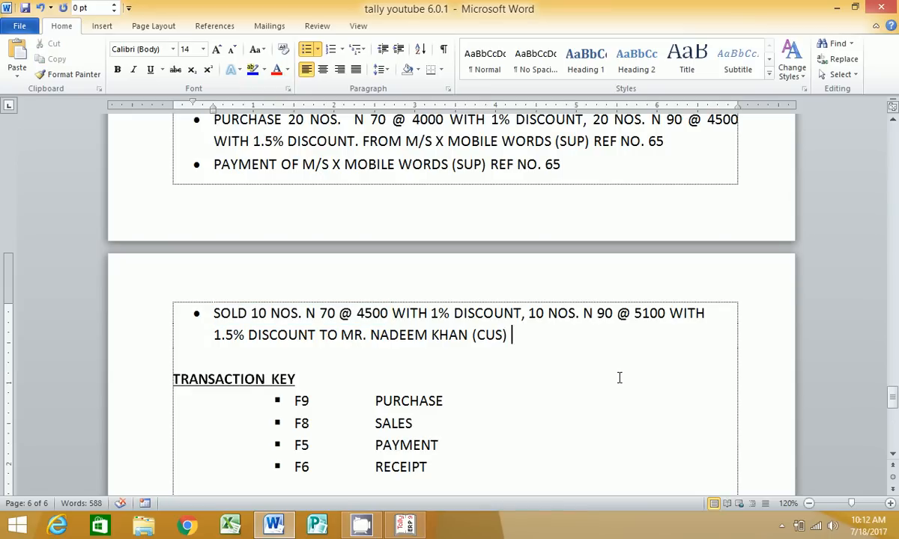
pyautogui.write('R')
pyautogui.press('BackSpace')
pyautogui.write('REF NO')
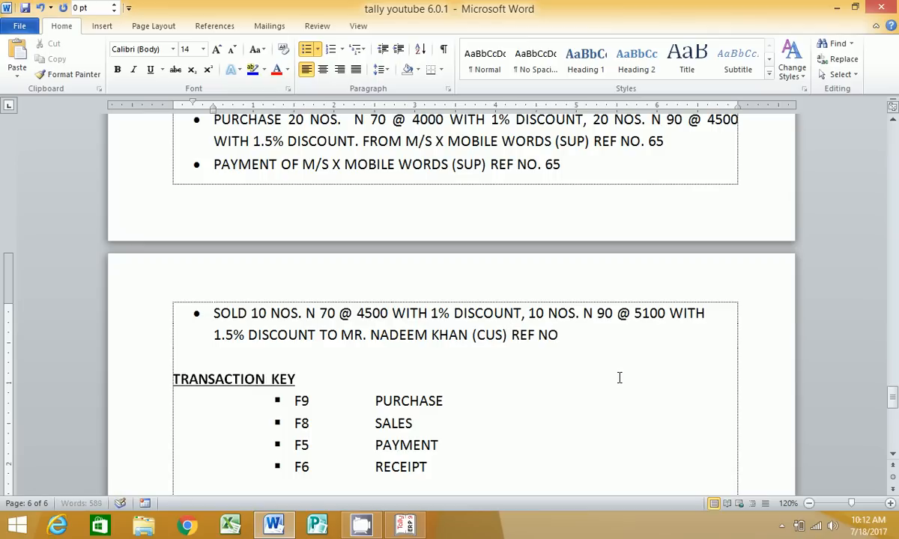
pyautogui.write('. 87')
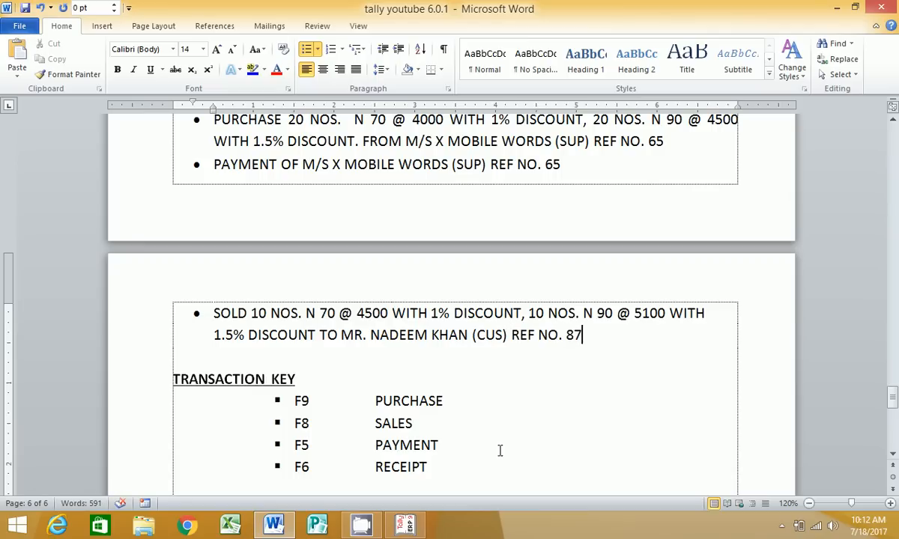
pyautogui.click(405, 526)
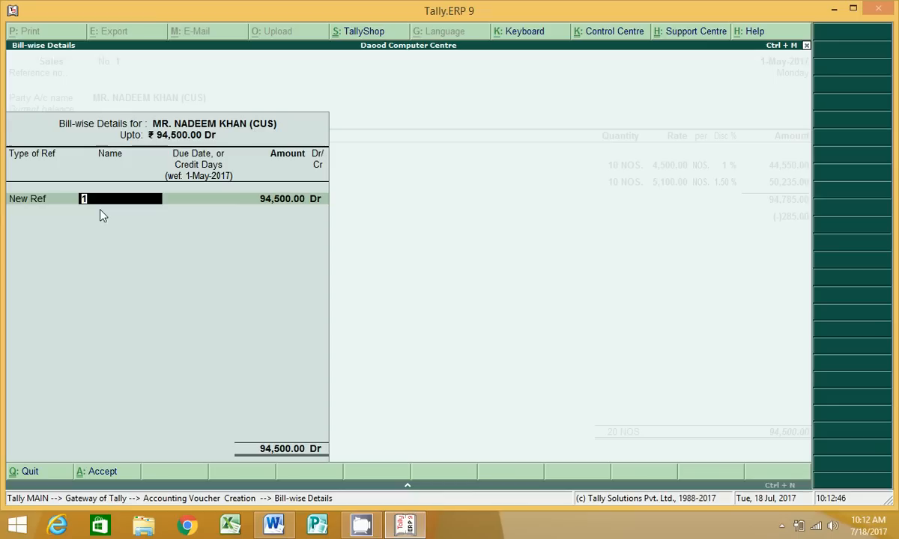
pyautogui.write('85')
pyautogui.press('Return')
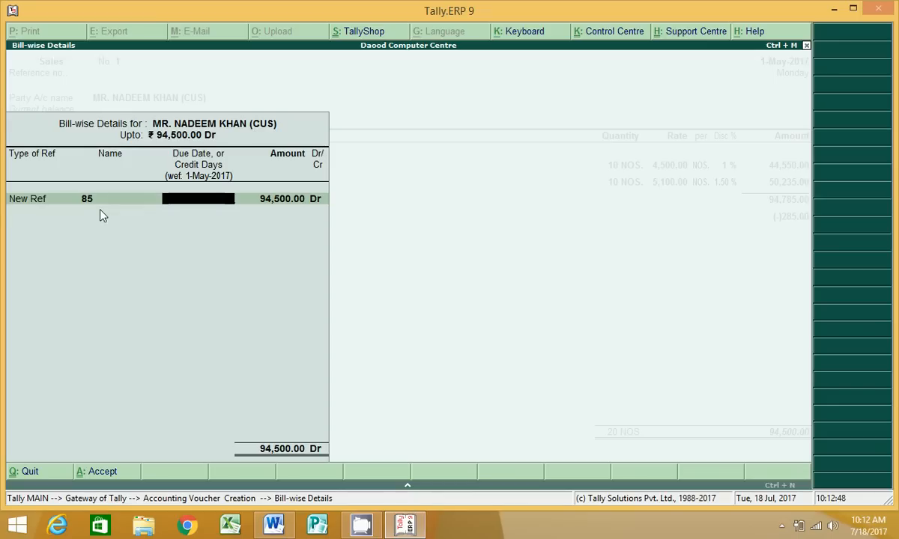
pyautogui.press('BackSpace')
pyautogui.write('B')
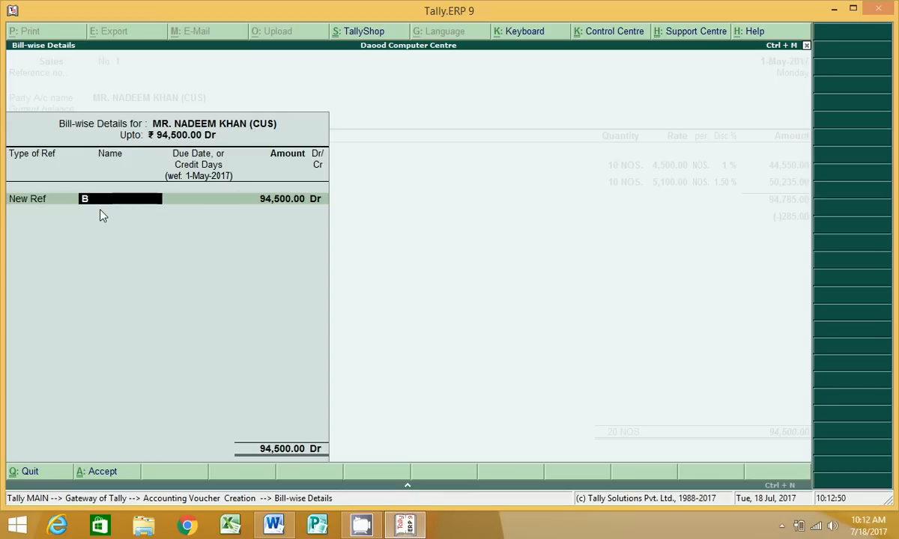
pyautogui.write('OOK1/SR/82')
pyautogui.hotkey('alt', 'Tab')
pyautogui.hotkey('alt', 'Tab')
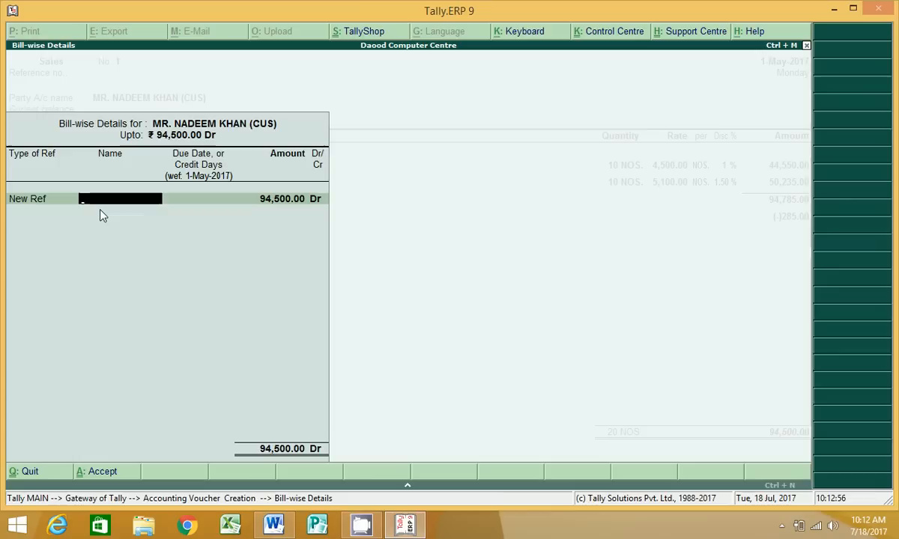
# Step: Name the customer's new bill reference 87 with 1 credit day for the full amount, and save the sales voucher without a narration
pyautogui.write('86')
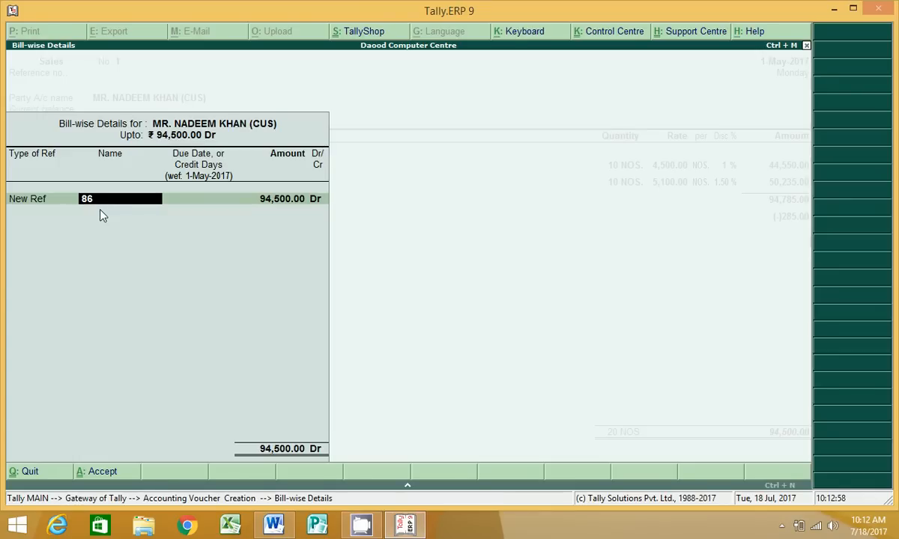
pyautogui.press('Return')
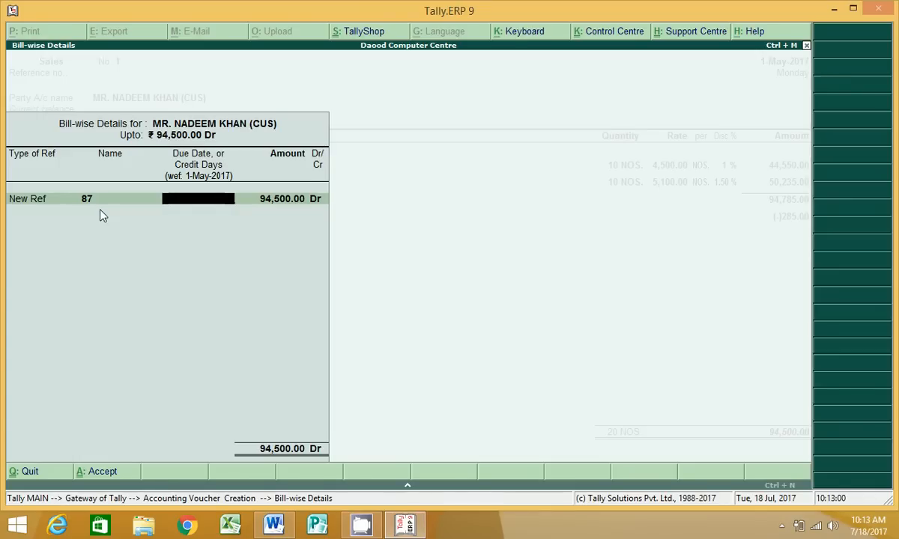
pyautogui.write('1')
pyautogui.press('Return')
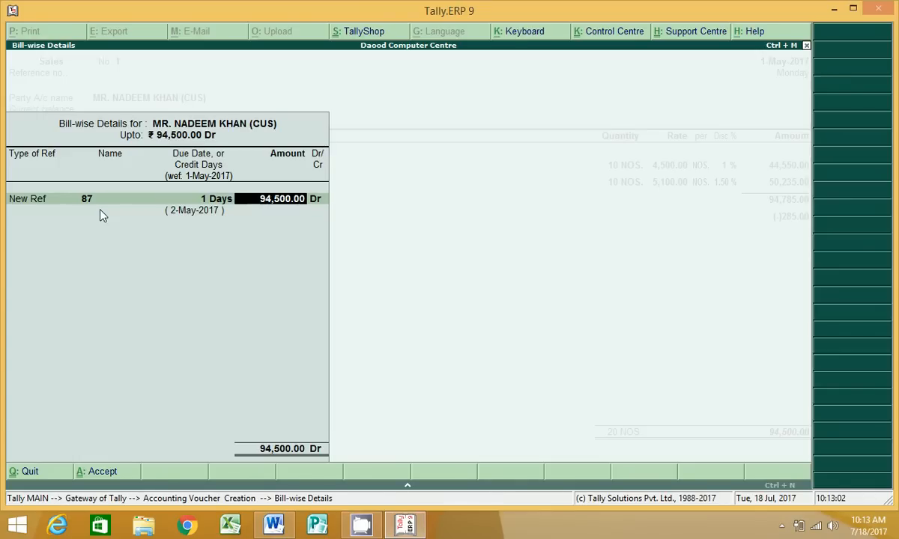
pyautogui.press('Return')
pyautogui.press('Return')
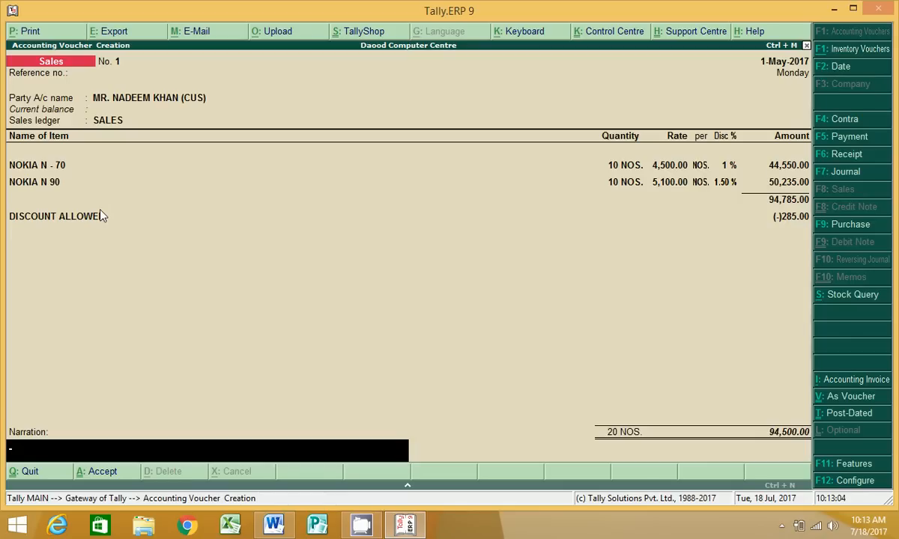
pyautogui.press('Return')
pyautogui.press('Return')
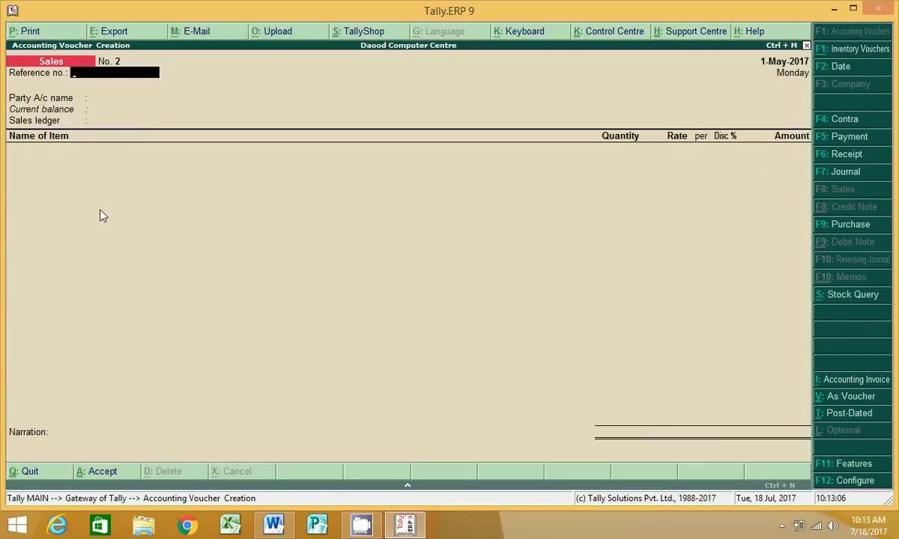
# Step: Switch to the Word document and add a bullet below the sale reading "RECEIPT FROM", the customer's name and "(CUS) REF NO. 87"
pyautogui.hotkey('alt', 'Tab')
pyautogui.scroll(-2, 453, 358)
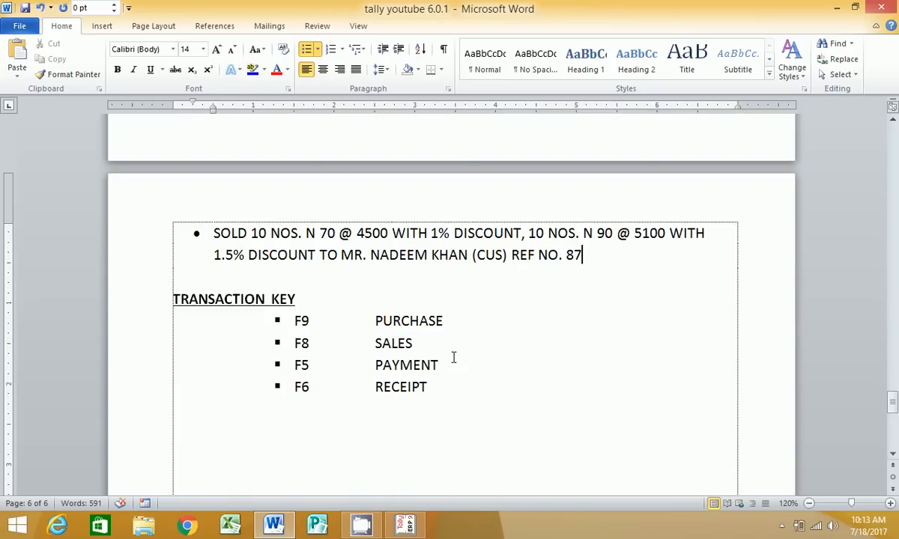
pyautogui.press('Return')
pyautogui.write('RECE')
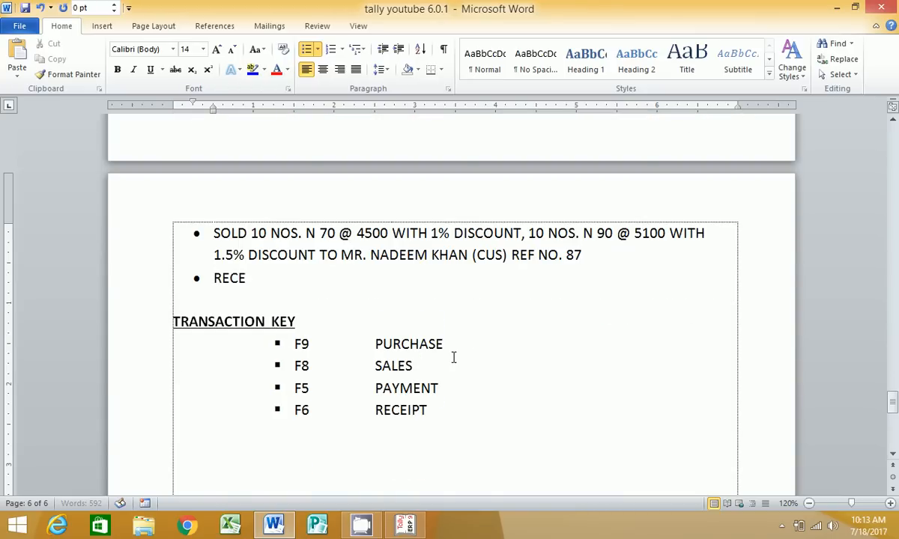
pyautogui.write('IPT V')
pyautogui.press('BackSpace')
pyautogui.write('FROM')
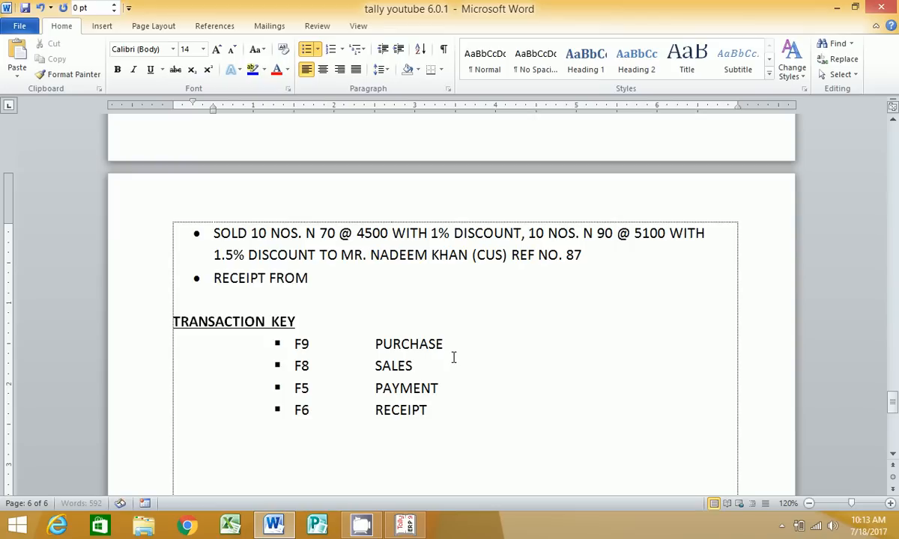
pyautogui.scroll(2, 442, 357)
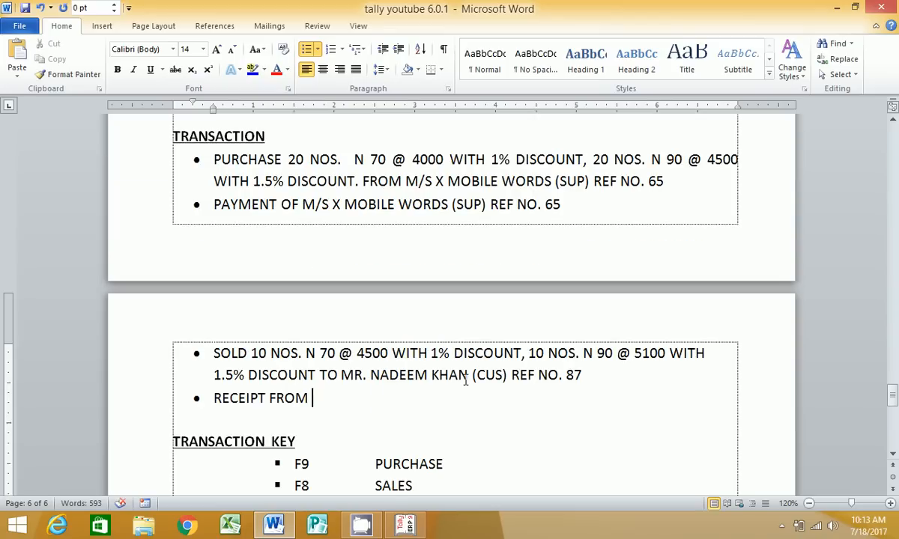
pyautogui.write('MR. NA')
pyautogui.write('DEEM')
pyautogui.press('BackSpace')
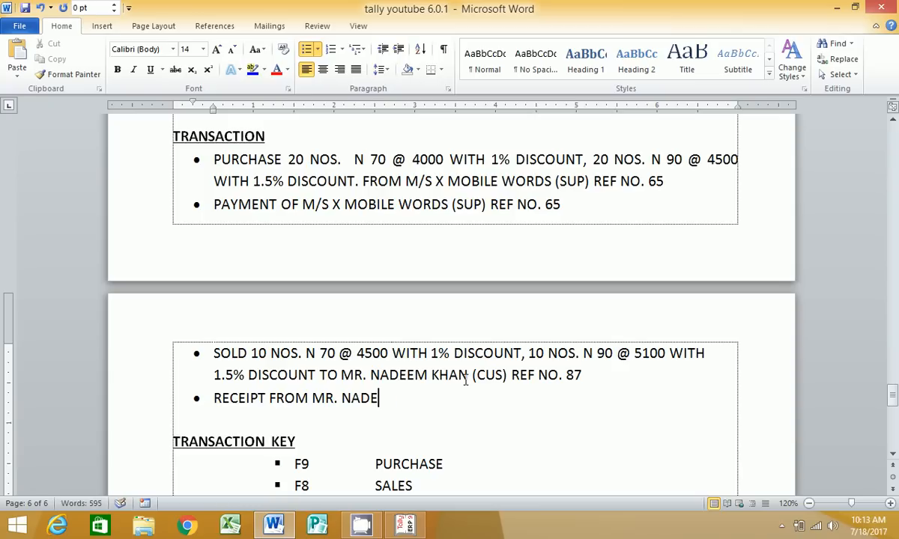
pyautogui.write('EM KHAN (')
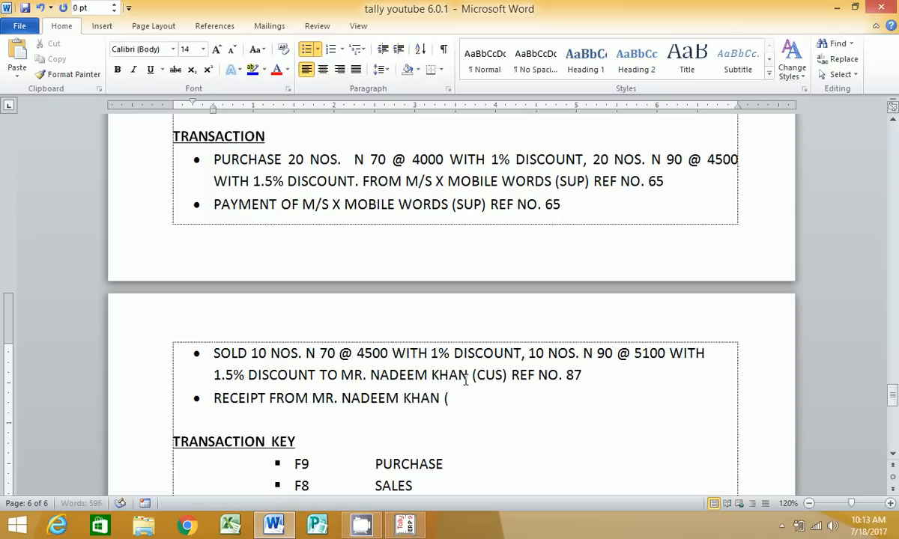
pyautogui.write('CUS) RE')
pyautogui.write('F NO. 87')
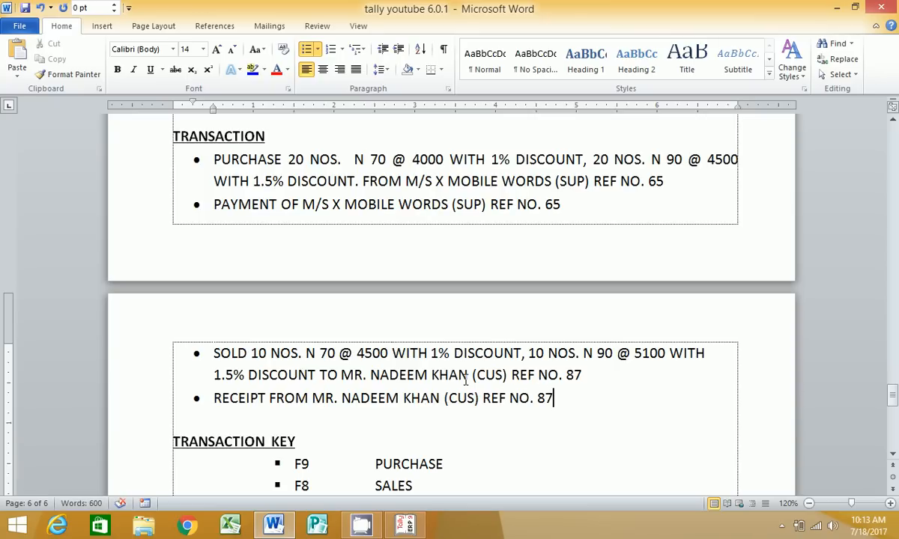
# Step: Add a bullet reading "CASH SOLD TO", the buyer's name and "N90 2 NOS. @ 5000 WITH 1.5%"
pyautogui.press('Return')
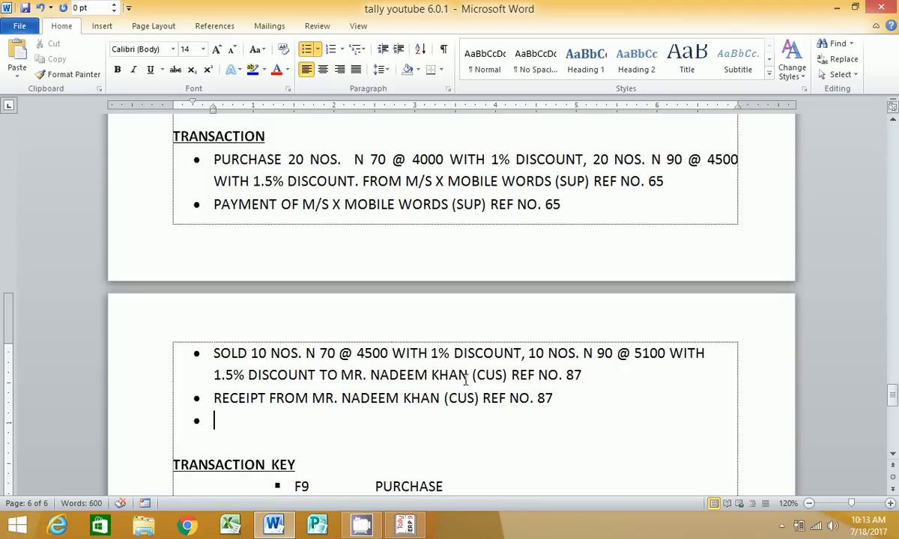
pyautogui.write('CASH')
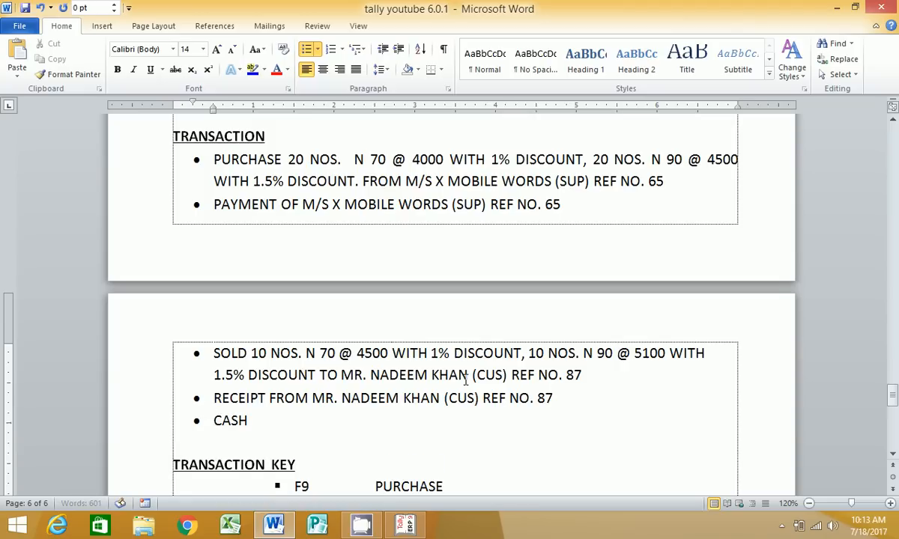
pyautogui.write(' SOLD TO MR. RAVI')
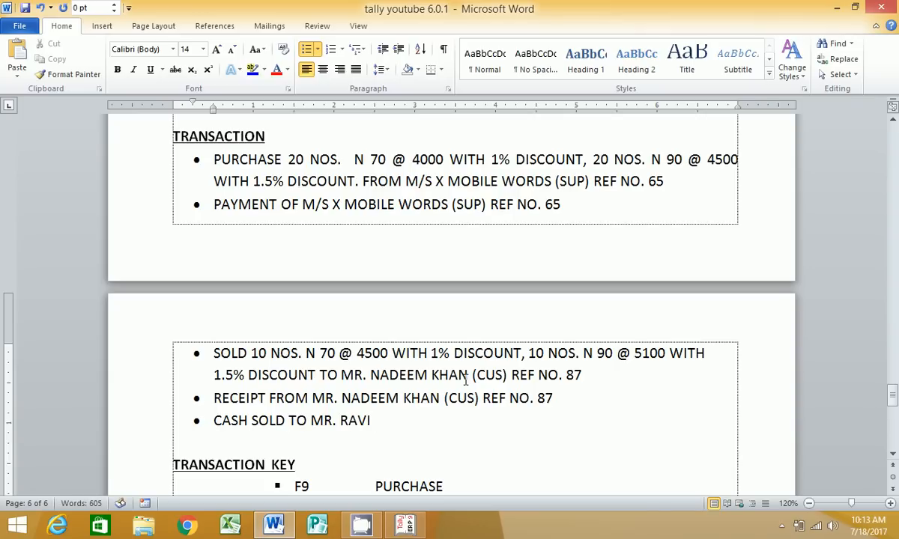
pyautogui.write(' N90 2 NOS. @')
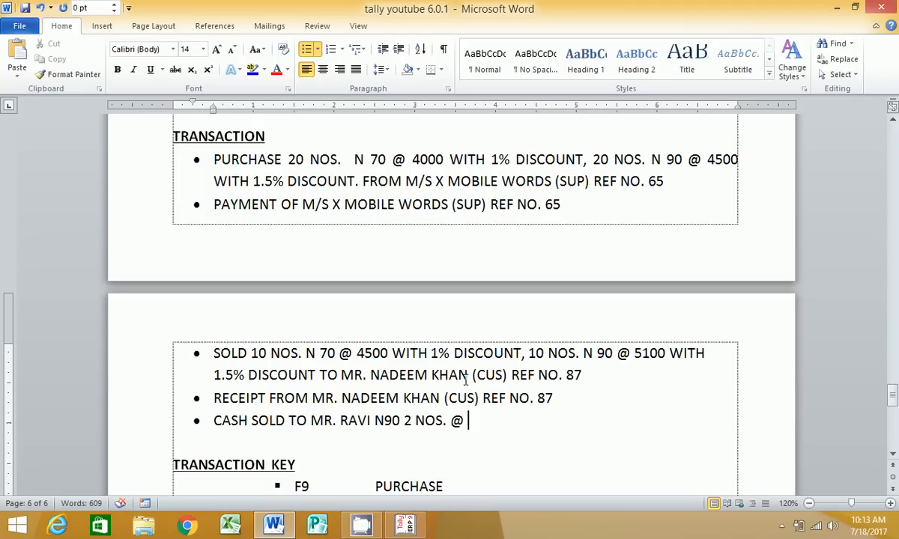
pyautogui.write(' 5000 WI')
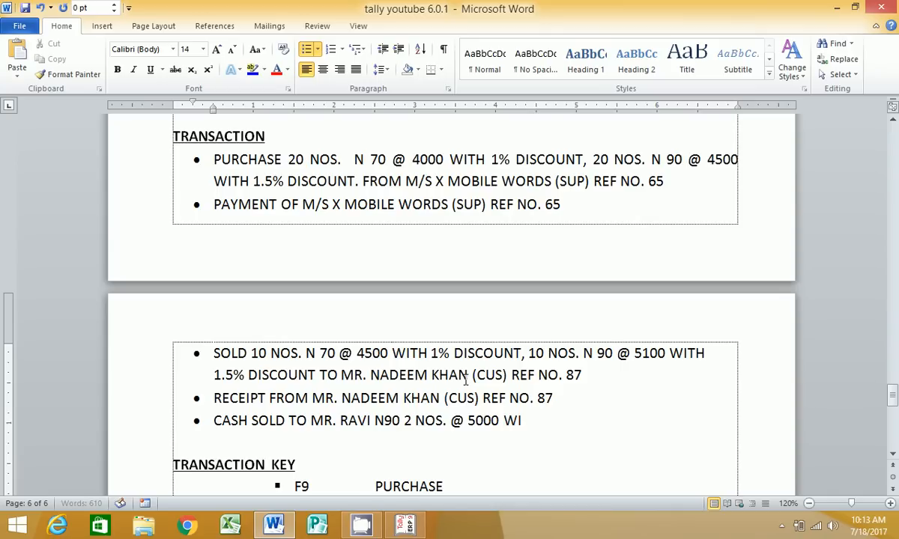
pyautogui.write('TH 1.5%')
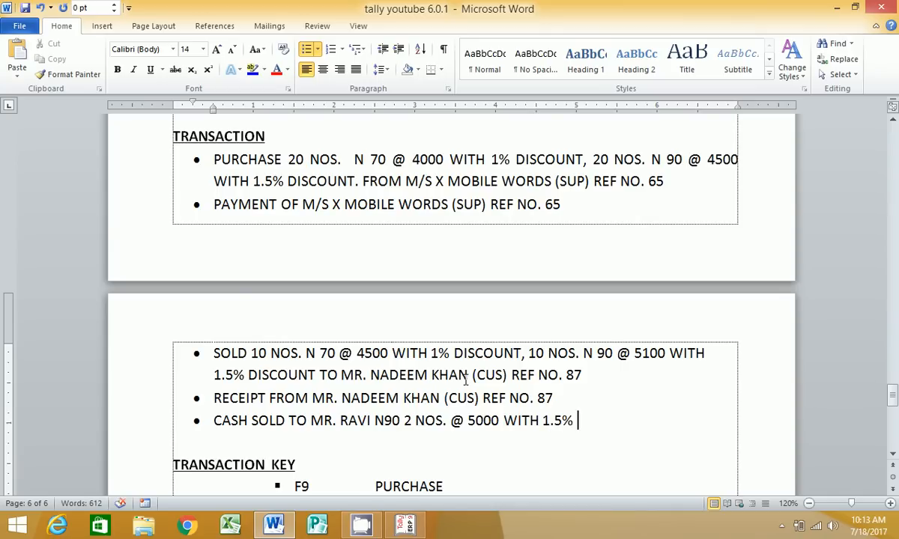
# Step: Start another bullet reading "CASH SOLD TO", the second buyer's name and the item "N 70"
pyautogui.press('Return')
pyautogui.write('CASH SO')
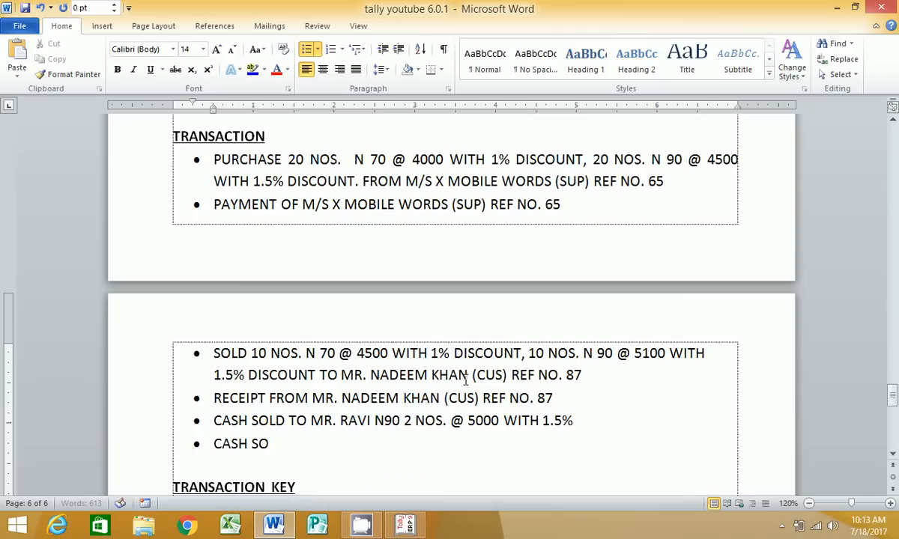
pyautogui.write('LD TO MR. ANAS N')
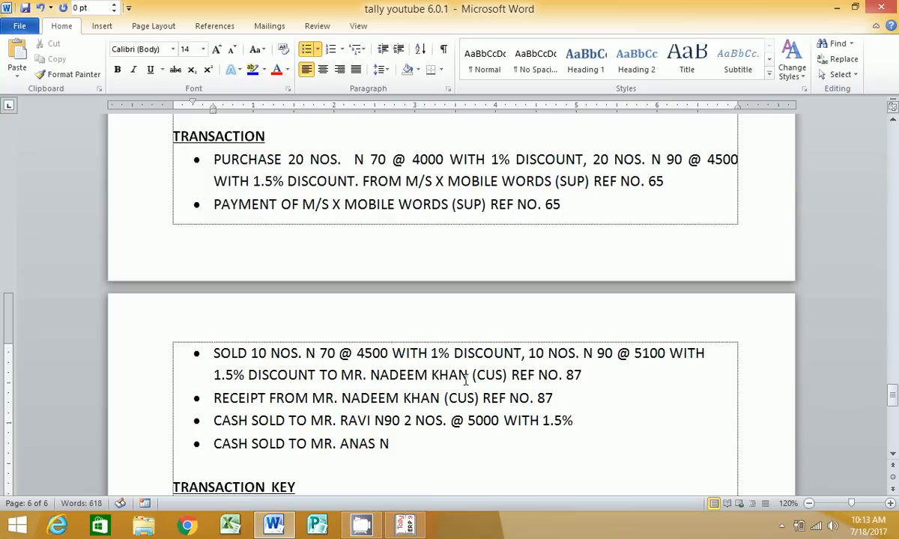
pyautogui.write(' 70 2')
pyautogui.press('BackSpace')
pyautogui.write('5 NO')
pyautogui.press('BackSpace')
pyautogui.press('BackSpace')
pyautogui.press('BackSpace')
pyautogui.press('BackSpace')
pyautogui.write('(')
pyautogui.press('BackSpace')
# Step: Insert "5 NOS." before N 70 in the last bullet and append "@ 4400 WITH 1% DISCOUNT"
pyautogui.hotkey('ctrl', 'Left')
pyautogui.hotkey('ctrl', 'Left')
pyautogui.hotkey('ctrl', 'Left')
pyautogui.hotkey('ctrl', 'Left')
pyautogui.press('Left')
pyautogui.press('Left')
pyautogui.press('Right')
pyautogui.press('Right')
pyautogui.hotkey('ctrl', 'Right')
pyautogui.hotkey('ctrl', 'Right')
pyautogui.write('5 NOS.')
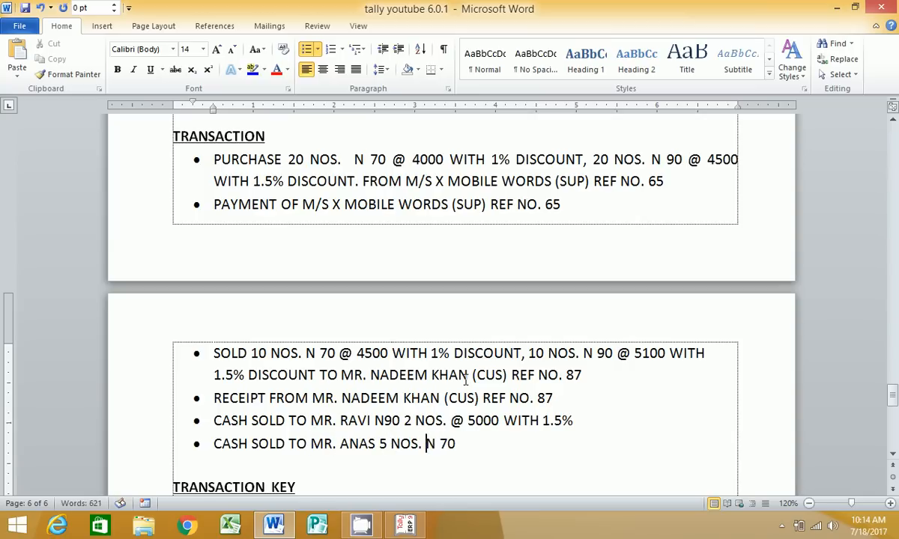
pyautogui.press('End')
pyautogui.write('@ 4400 WITH 1')
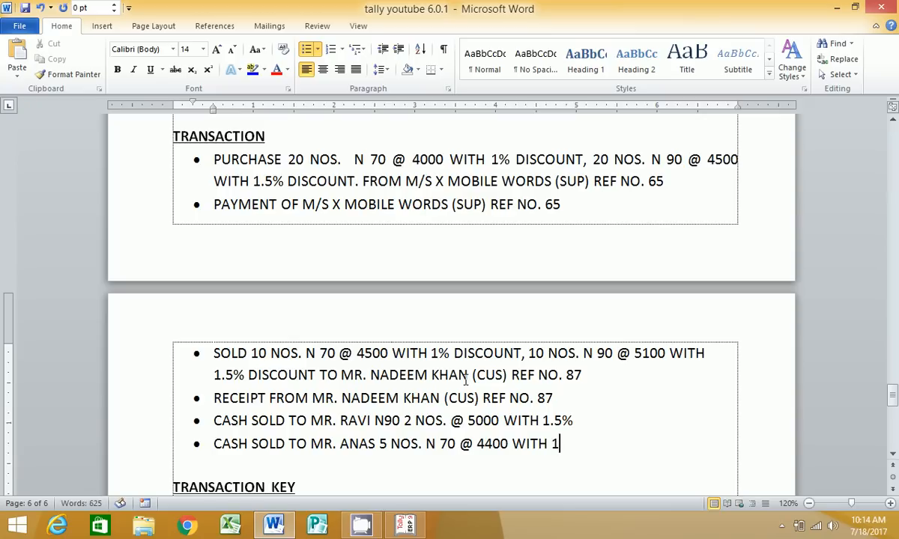
pyautogui.write('% DISCOUNT')
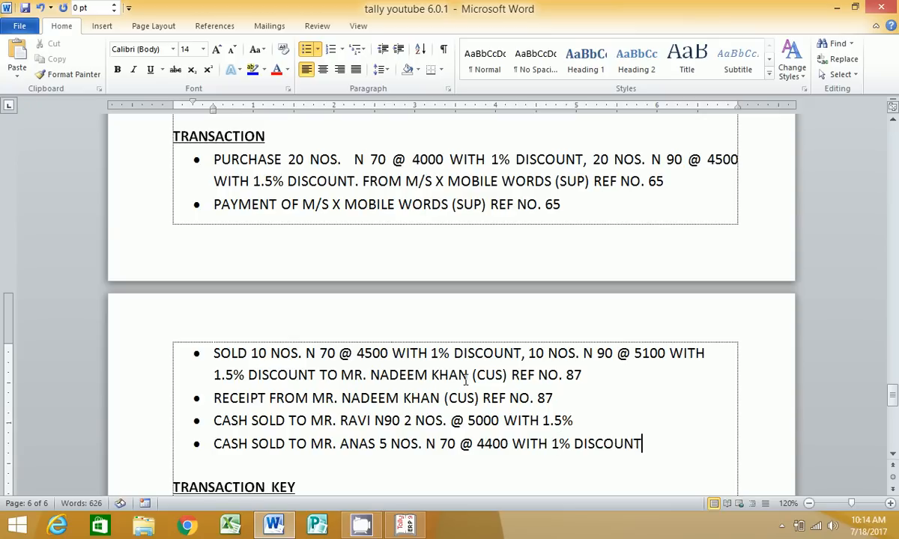
# Step: Highlight the receipt transaction, switch to Tally.ERP 9 and start a Receipt voucher with the Cash account and the REF NO. 87 customer's ledger
pyautogui.click(215, 399)
pyautogui.moveTo(215, 399); pyautogui.dragTo(558, 399)
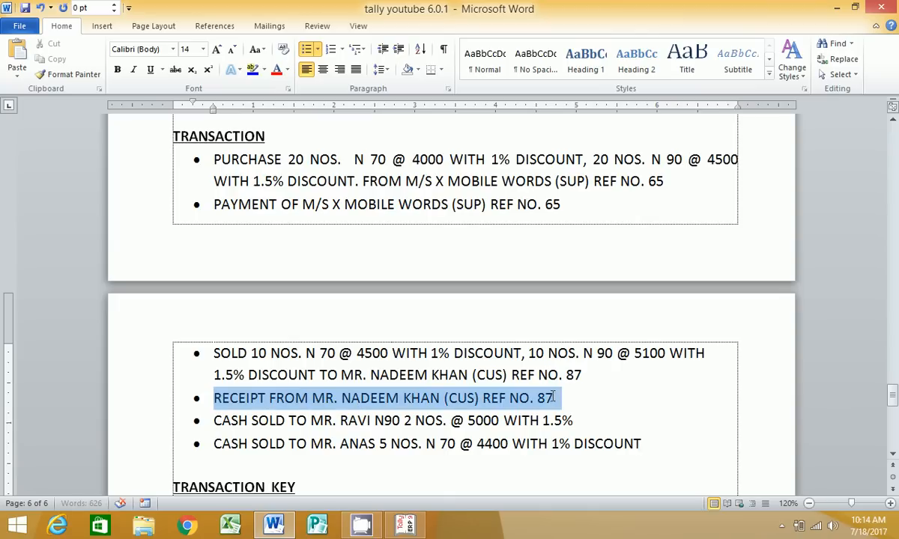
pyautogui.click(405, 531)
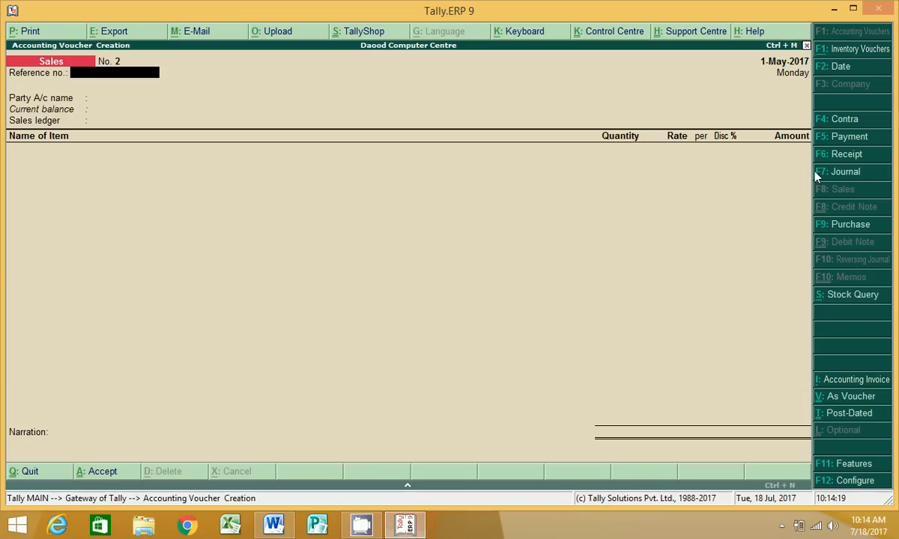
pyautogui.click(837, 155)
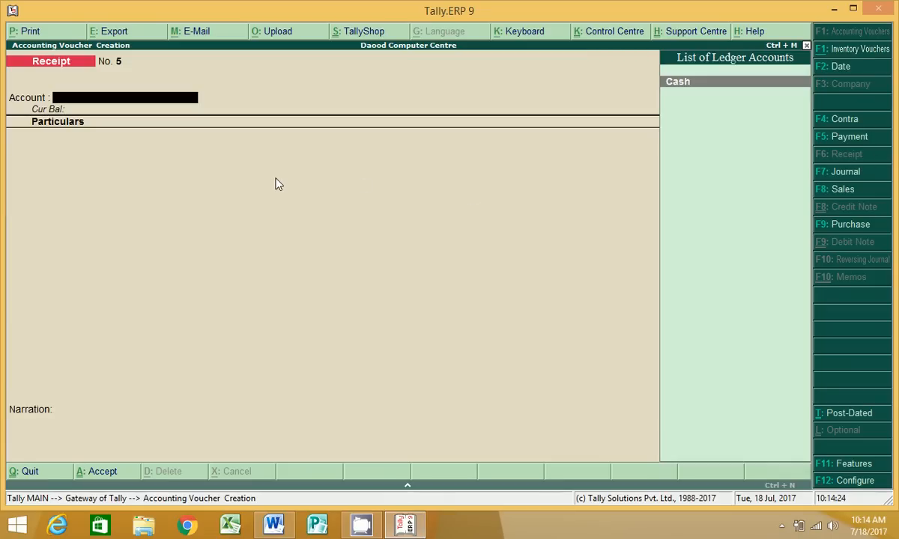
pyautogui.press('Return')
pyautogui.write('MR')
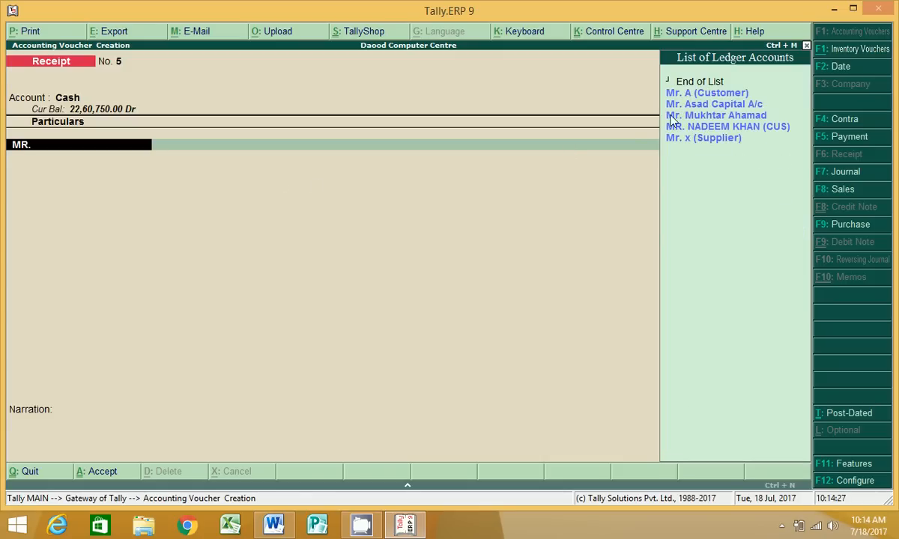
pyautogui.write('.')
pyautogui.press('Return')
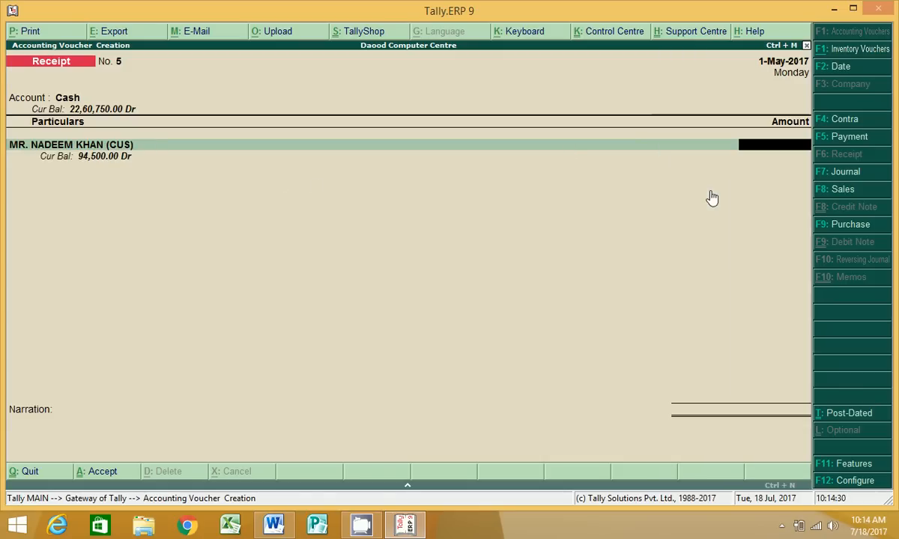
# Step: Enter a receipt amount of 94,500, allocate it as Agst Ref to pending bill 87, and save the voucher
pyautogui.write('94,')
pyautogui.write('500')
pyautogui.press('Return')
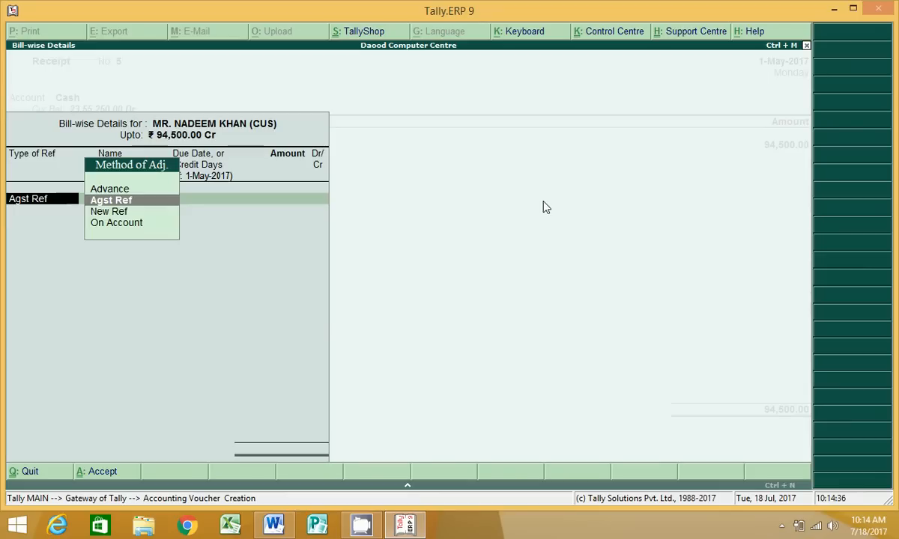
pyautogui.press('Return')
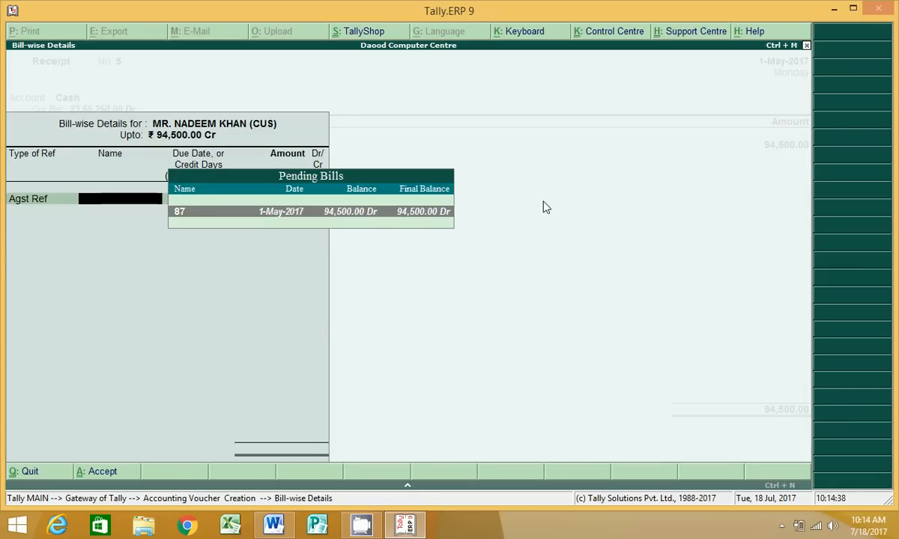
pyautogui.press('Return')
pyautogui.press('Return')
pyautogui.press('Return')
pyautogui.press('Return')
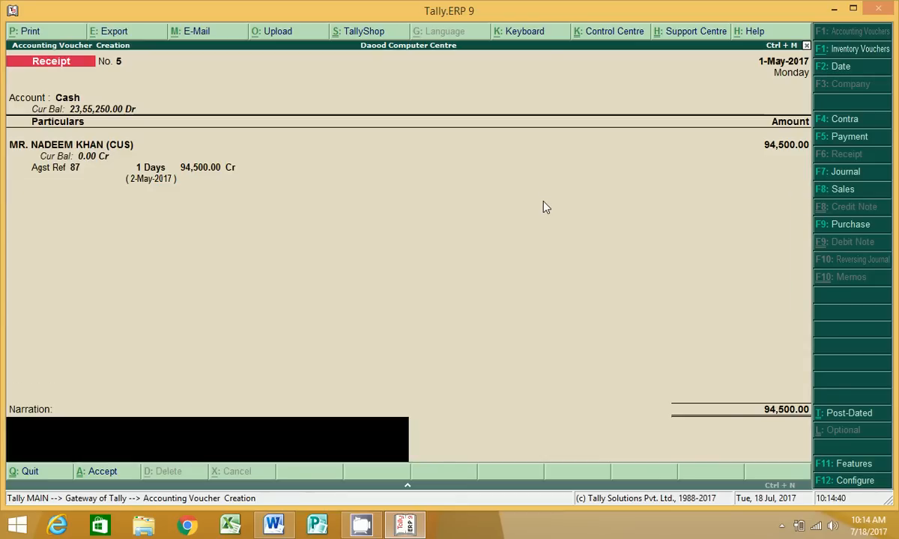
pyautogui.press('Return')
pyautogui.press('Return')
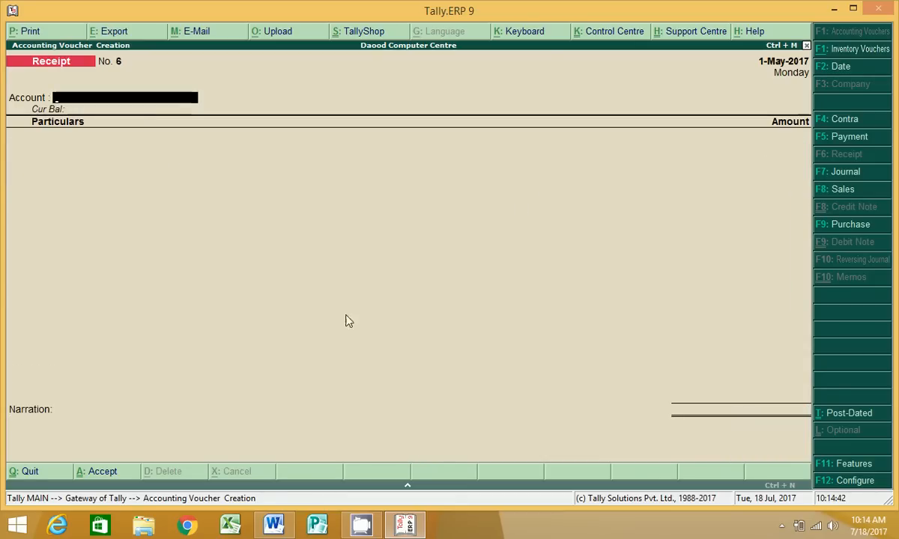
# Step: Review the N90 cash sale transaction in the Word document by highlighting its line, and return to Tally.ERP 9
pyautogui.click(274, 524)
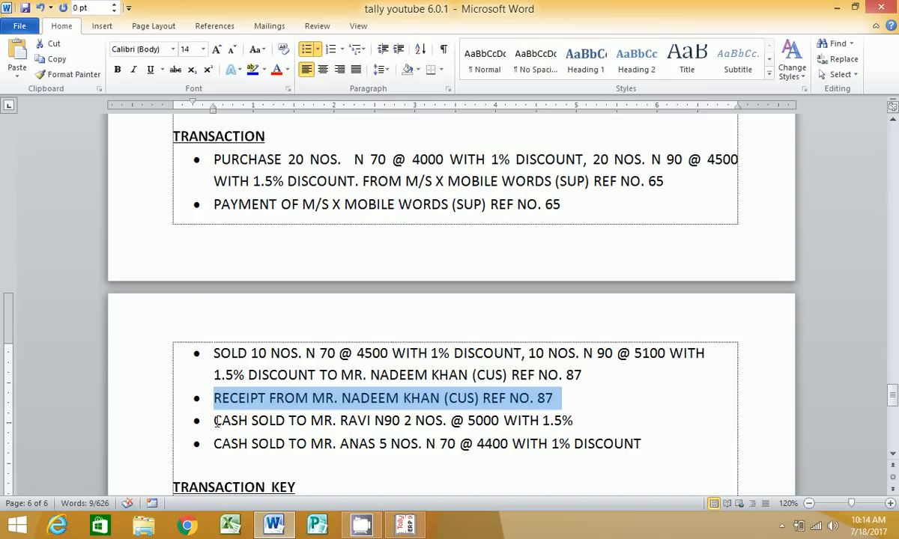
pyautogui.moveTo(215, 423); pyautogui.dragTo(578, 422)
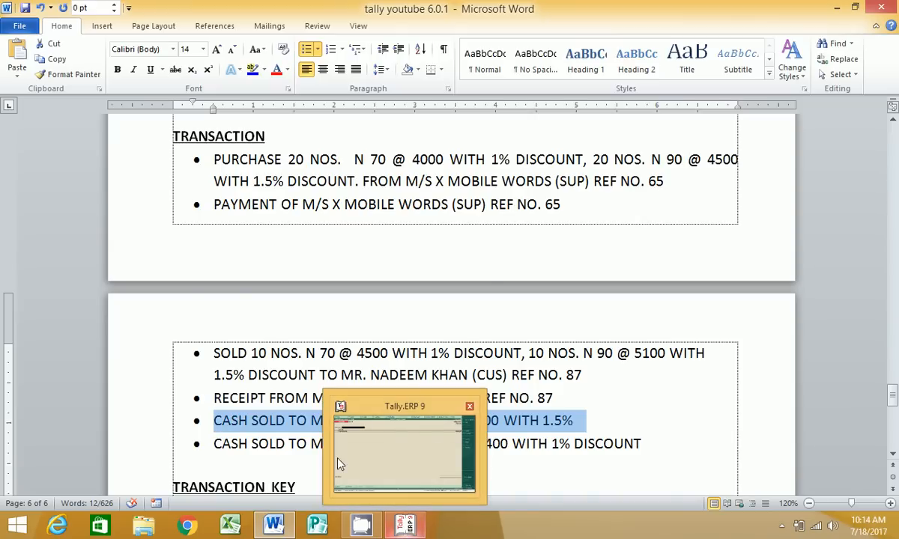
pyautogui.click(408, 531)
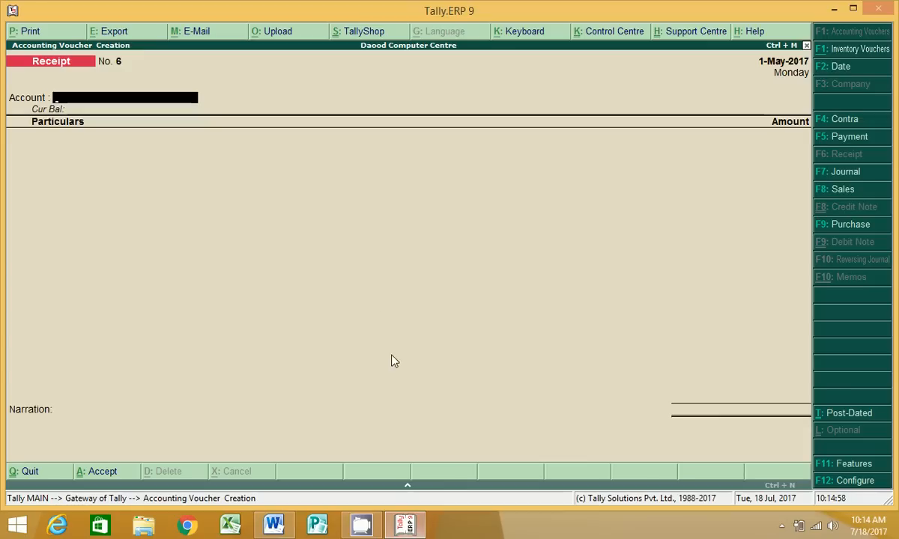
# Step: Start a Sales voucher with Cash as the party account, leaving the reference number, despatch details and order details blank
pyautogui.click(845, 191)
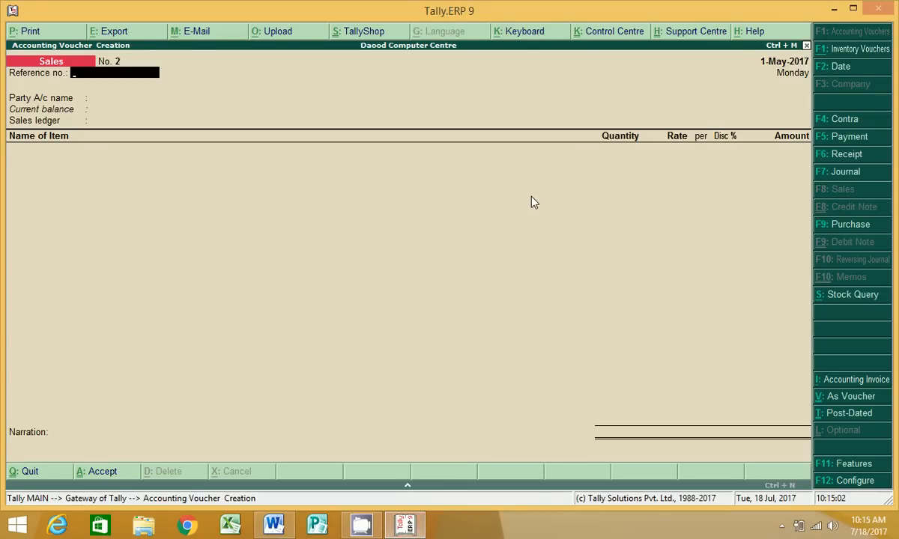
pyautogui.press('Return')
pyautogui.press('Return')
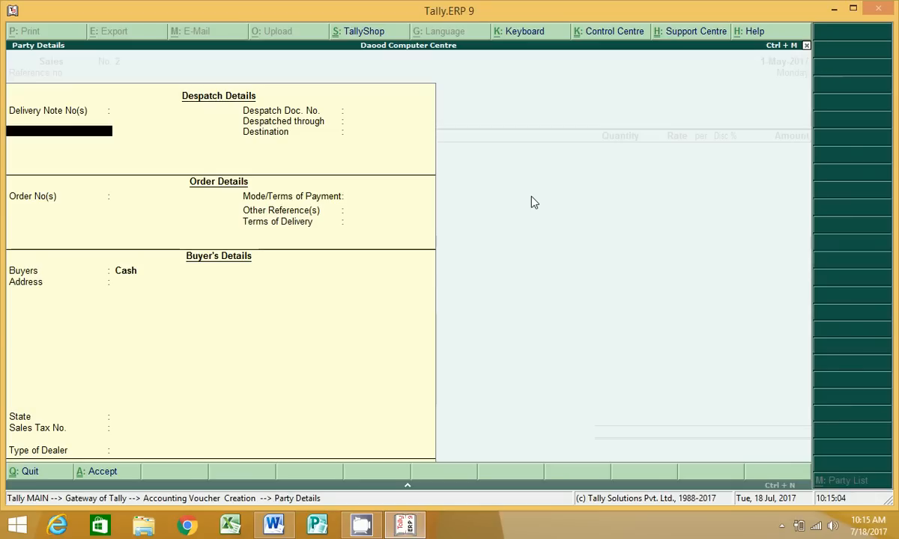
pyautogui.press('Return')
pyautogui.press('Return')
pyautogui.press('Return')
pyautogui.press('Return')
pyautogui.press('Return')
pyautogui.press('Return')
pyautogui.press('Return')
pyautogui.press('Return')
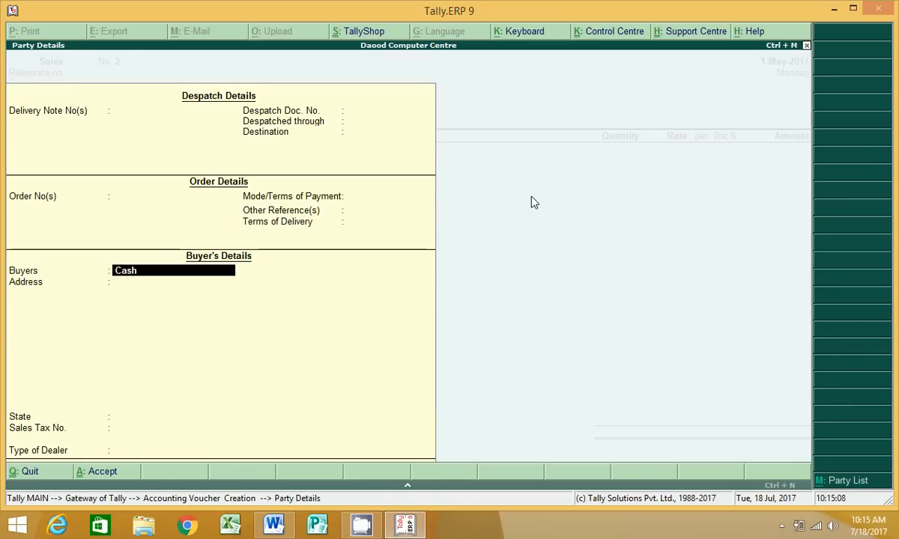
# Step: Enter the N90 buyer's name and address, set State and Type of Dealer to Not Applicable, and use the SALES ledger
pyautogui.write('MR. RAVI')
pyautogui.press('Return')
pyautogui.write('KASHIPU')
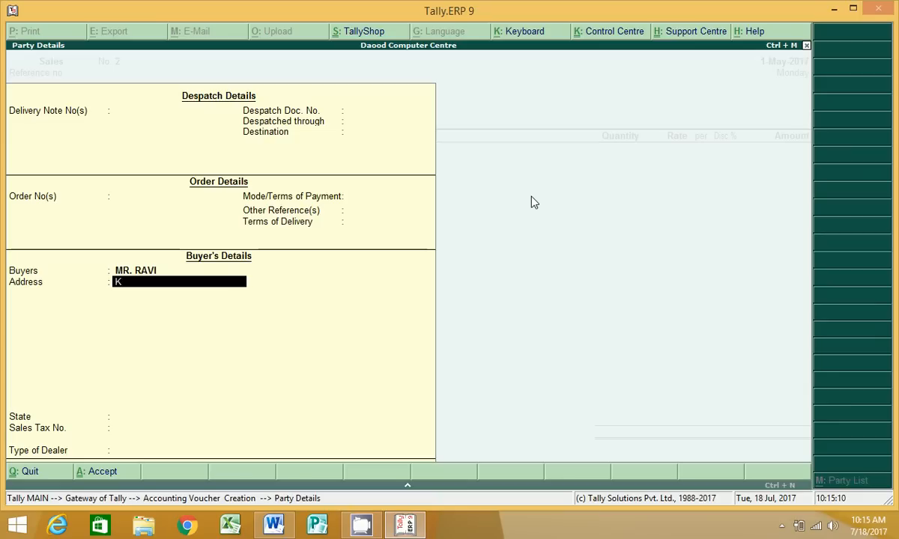
pyautogui.press('Return')
pyautogui.press('Return')
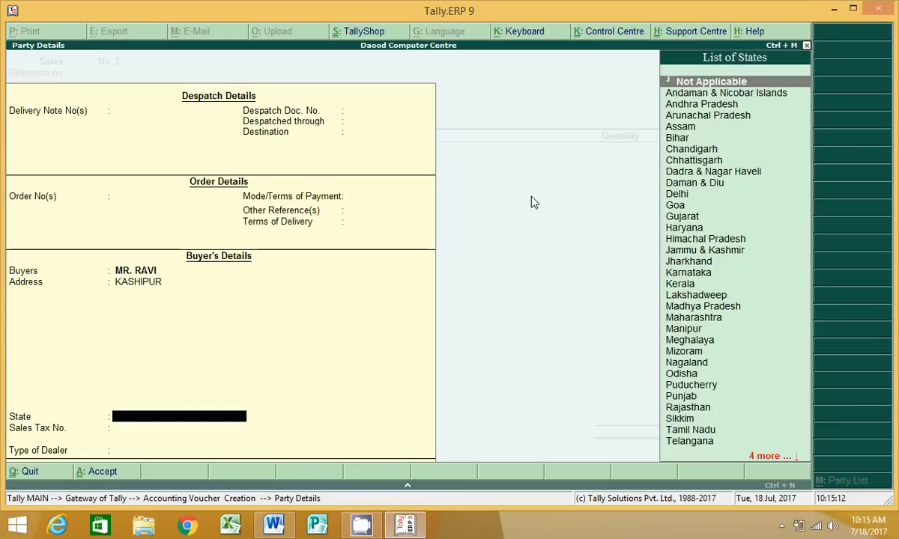
pyautogui.press('Return')
pyautogui.press('Return')
pyautogui.press('Return')
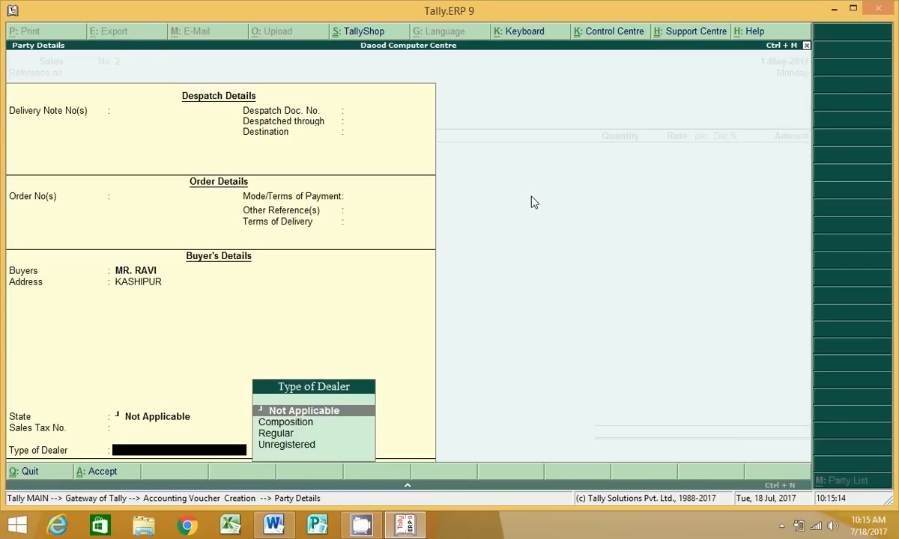
pyautogui.press('Return')
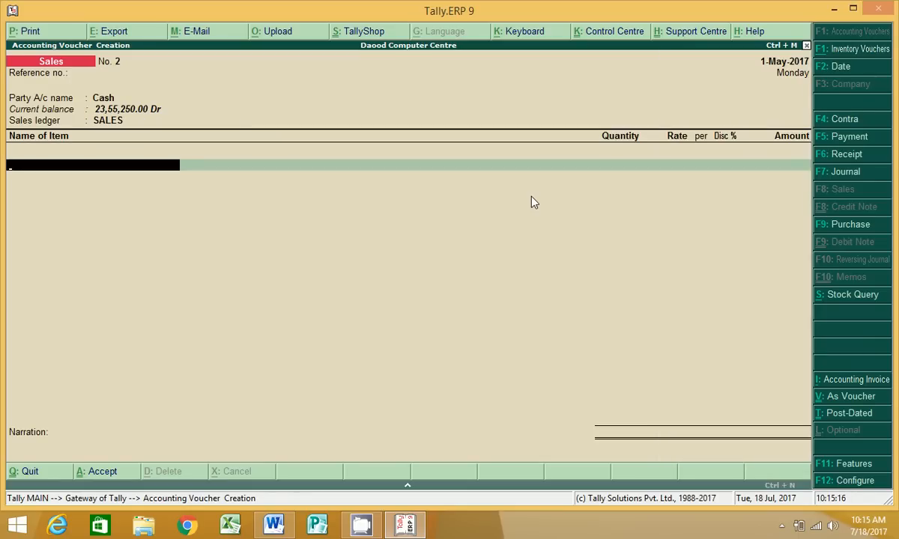
# Step: Add the stock item NOKIA N 90 with a quantity of 2, checking the sale line in the Word document
pyautogui.write('N')
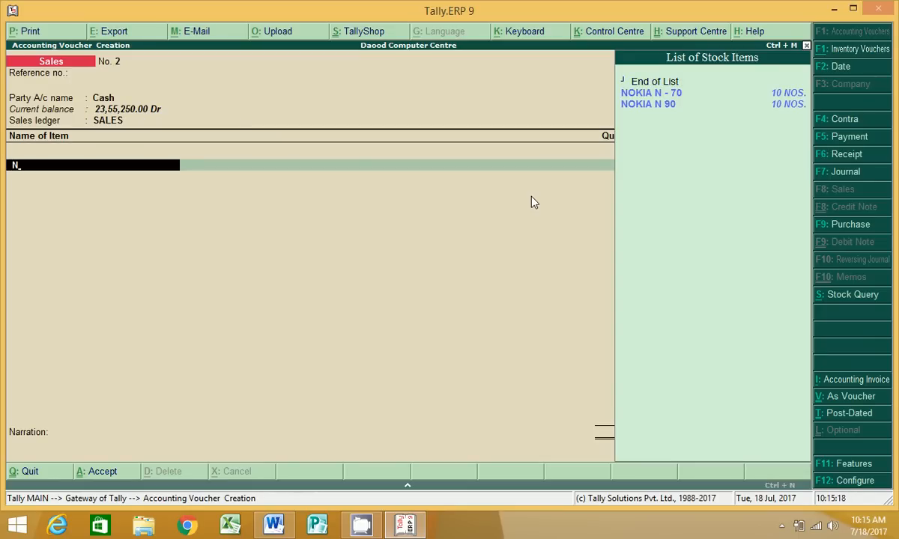
pyautogui.press('Down')
pyautogui.press('Down')
pyautogui.press('Return')
pyautogui.hotkey('alt', 'Tab')
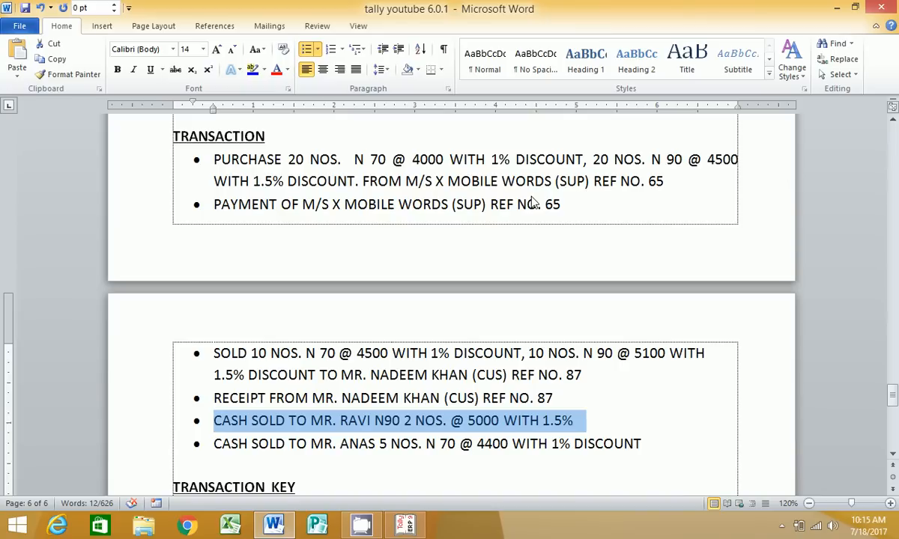
pyautogui.hotkey('alt', 'Tab')
pyautogui.write('2')
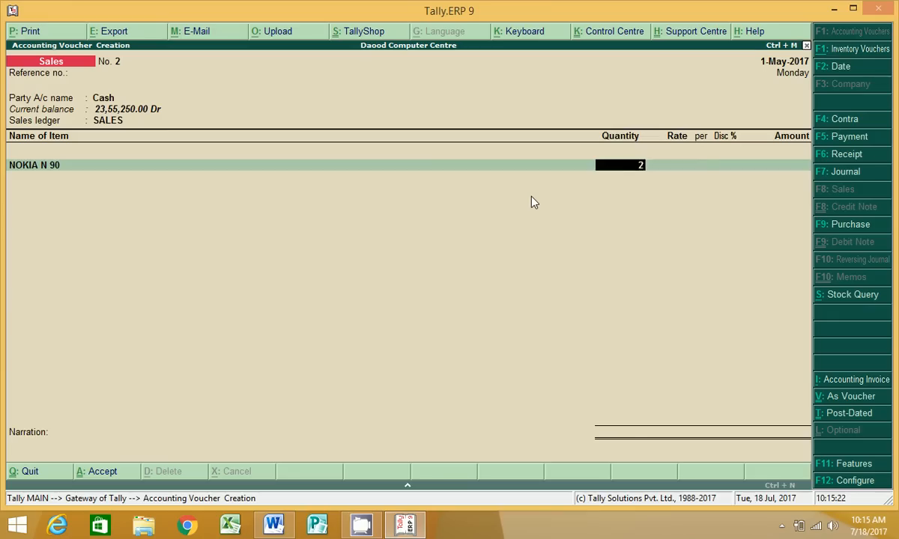
# Step: Set the NOKIA N 90 rate to 5,000 per NOS. and its discount to 1%
pyautogui.press('Return')
pyautogui.write('5,000')
pyautogui.press('Return')
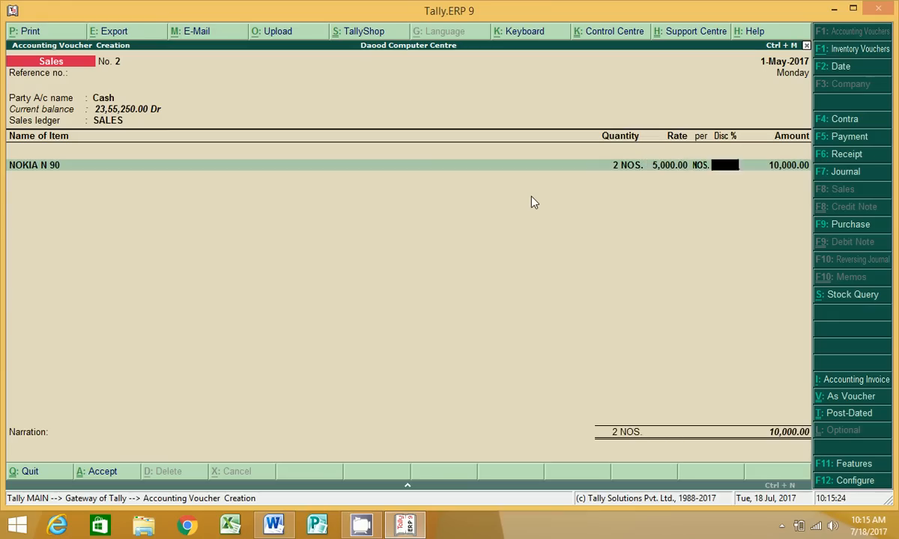
pyautogui.write('1')
pyautogui.press('Return')
pyautogui.press('Return')
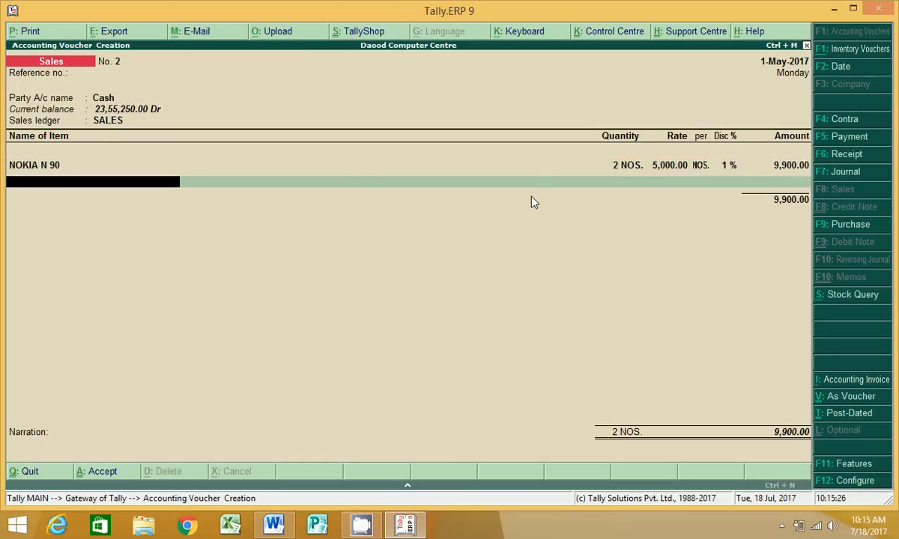
# Step: End the item and ledger lists, leave the narration blank, and save the NOKIA N 90 sales voucher
pyautogui.press('Return')
pyautogui.press('Return')
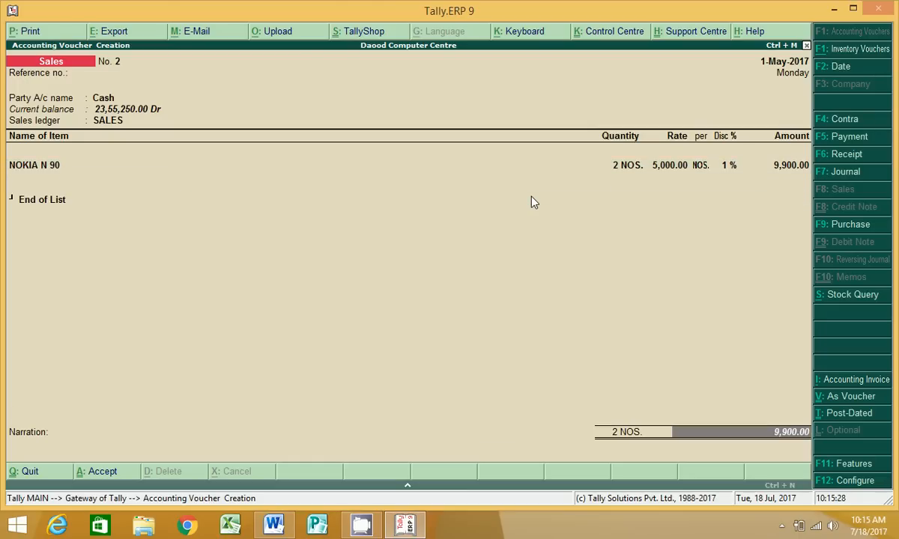
pyautogui.press('Return')
pyautogui.press('Return')
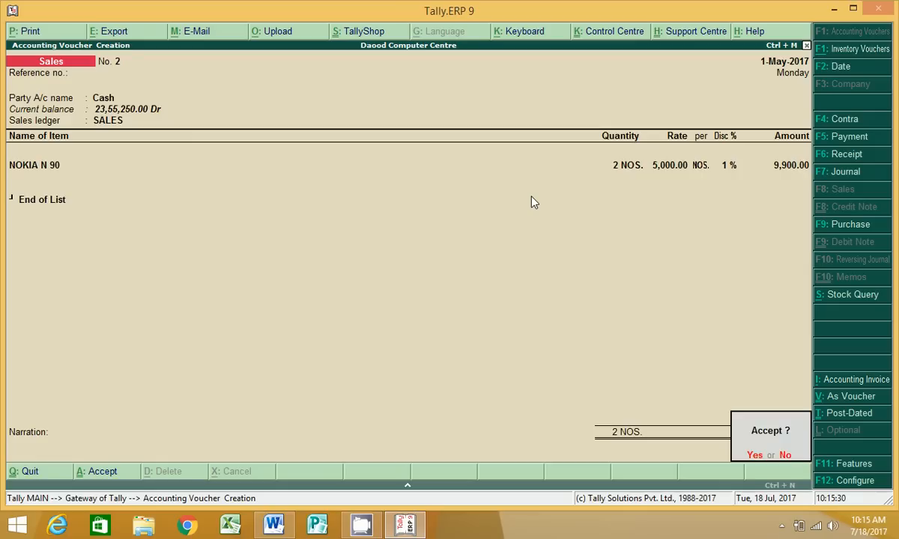
pyautogui.press('Return')
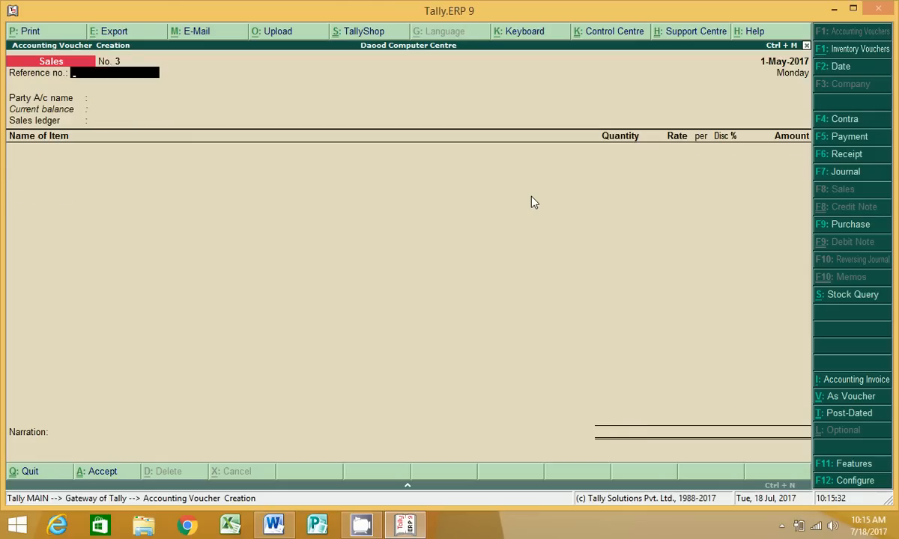
# Step: Highlight the N 70 cash sale line in the Word document and return to Tally.ERP 9
pyautogui.hotkey('alt', 'Tab')
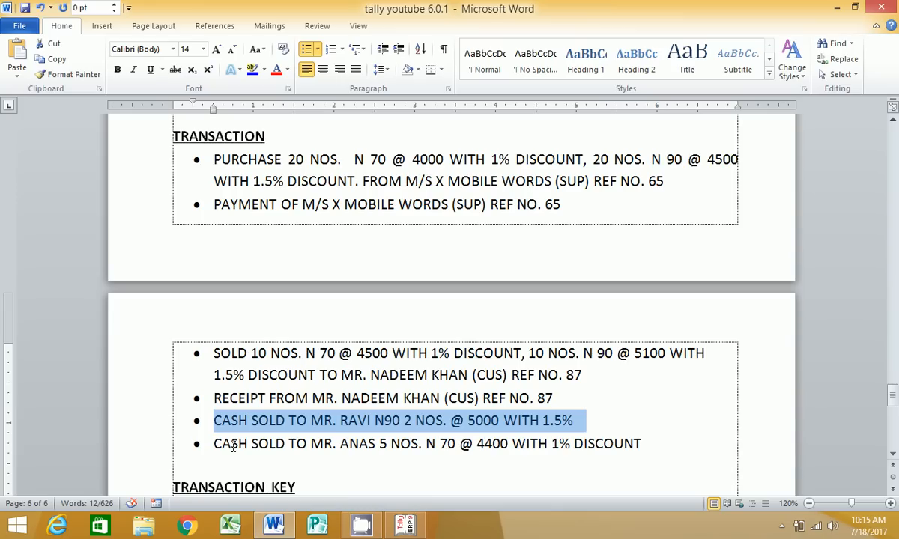
pyautogui.moveTo(215, 445); pyautogui.dragTo(528, 442)
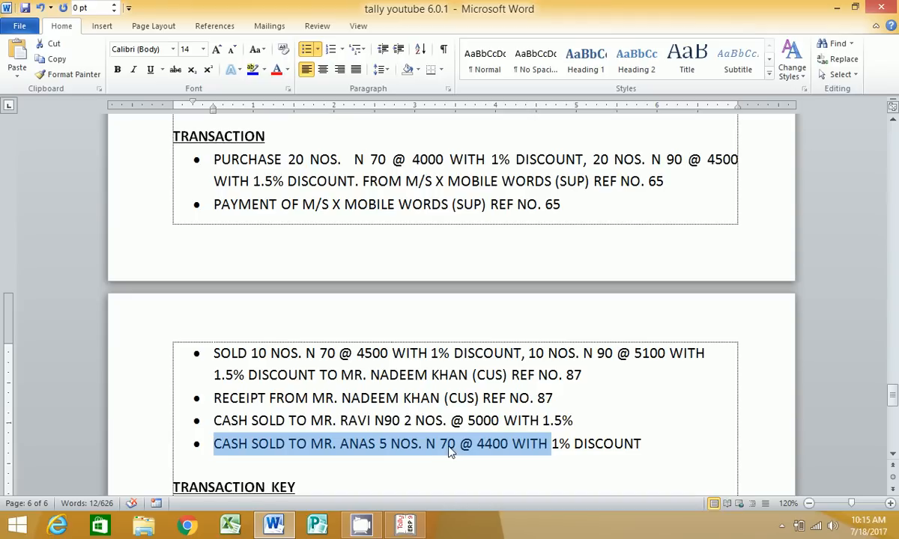
pyautogui.click(411, 522)
# Step: Choose Cash as the party account of the new Sales voucher, leaving the despatch and order details blank
pyautogui.press('Return')
pyautogui.write('ca')
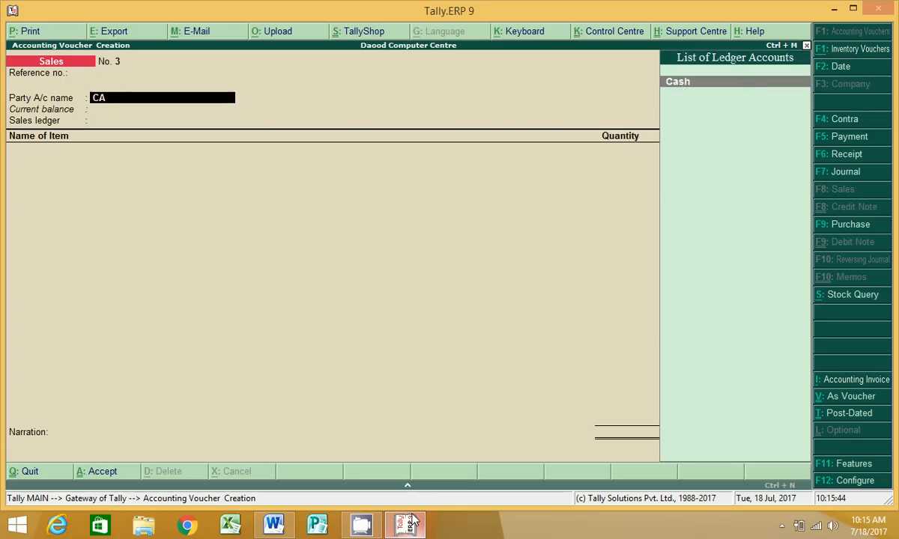
pyautogui.press('Return')
pyautogui.press('Return')
pyautogui.press('Return')
pyautogui.press('Return')
pyautogui.press('Return')
pyautogui.press('Return')
pyautogui.press('Return')
pyautogui.press('Return')
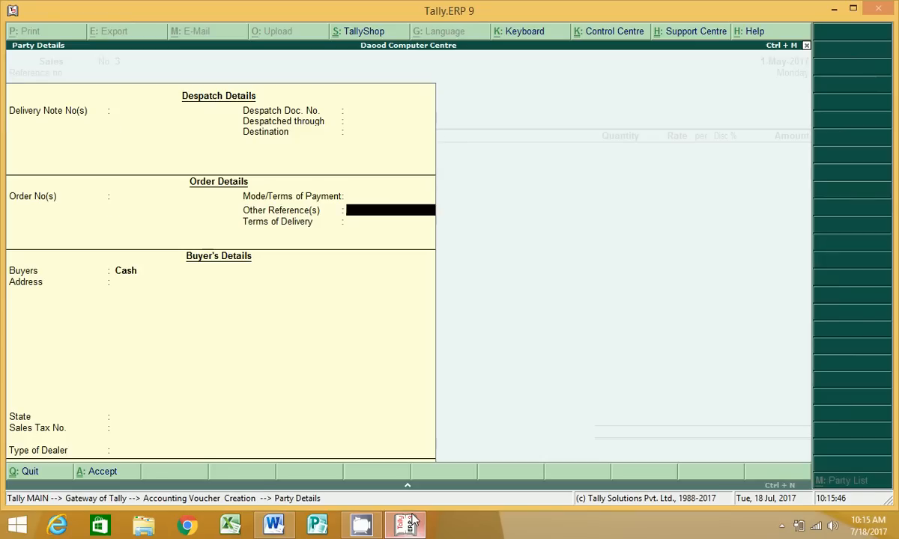
# Step: Enter the N 70 buyer's name, set State and Type of Dealer to Not Applicable, and choose the SALES ledger
pyautogui.write('MR. ANAS')
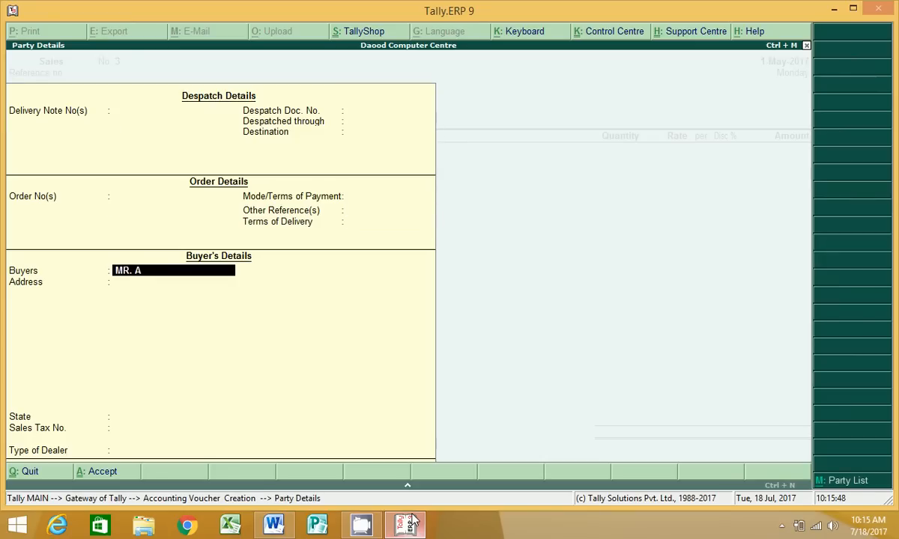
pyautogui.press('Return')
pyautogui.press('Return')
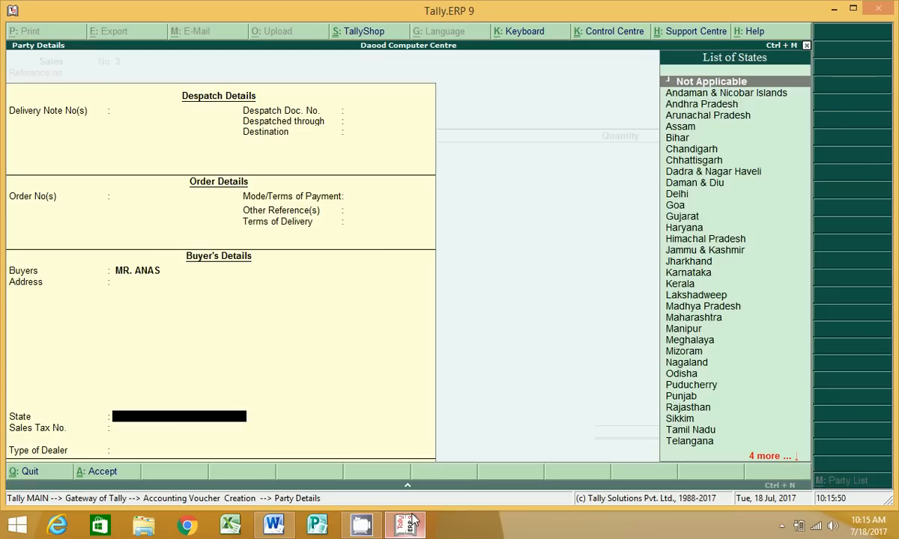
pyautogui.press('Return')
pyautogui.press('Return')
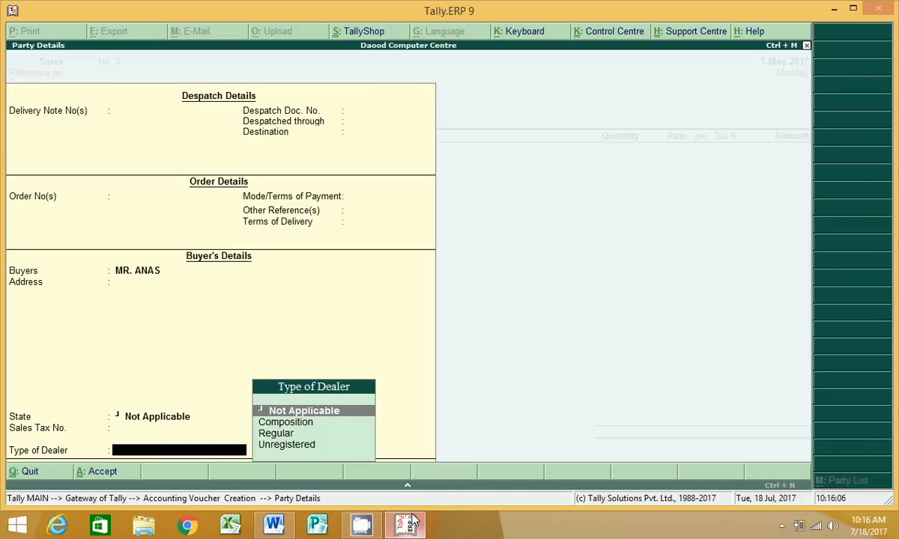
pyautogui.press('Return')
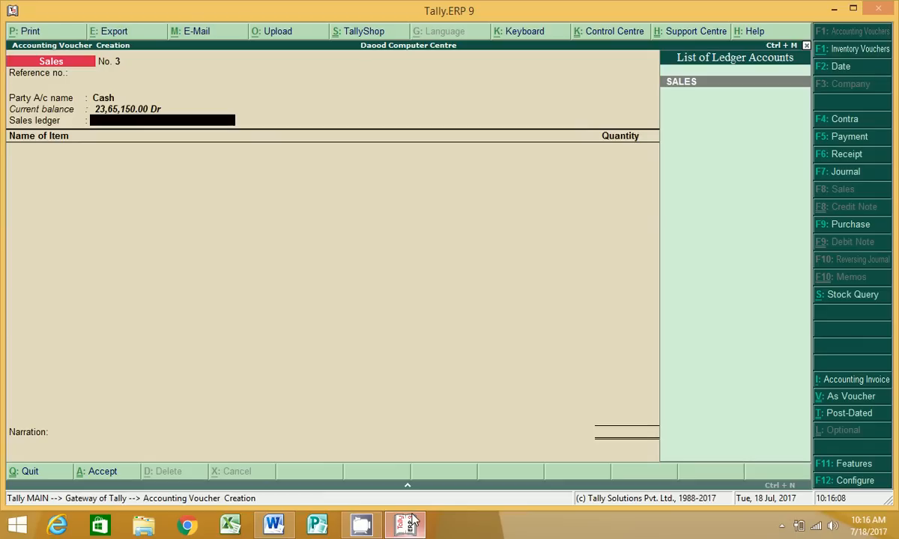
pyautogui.press('Return')
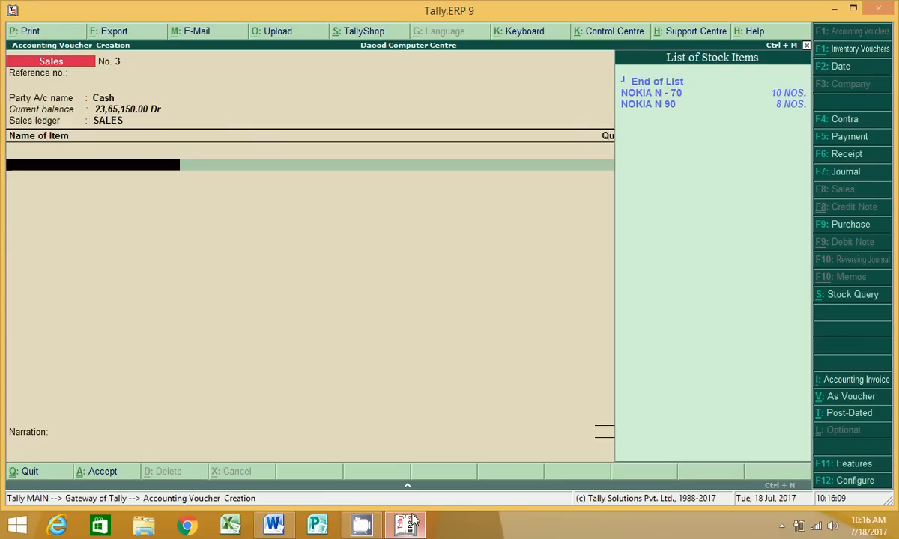
pyautogui.press('Down')
pyautogui.press('Down')
pyautogui.press('Return')
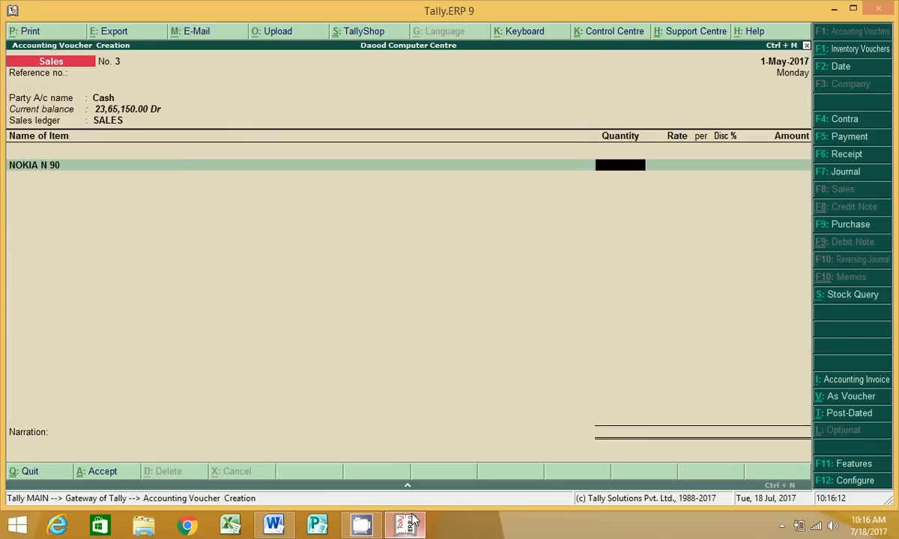
pyautogui.press('BackSpace')
# Step: Add 5 NOS. of NOKIA N - 70 at a rate of 4,400 with a 1% discount
pyautogui.press('Up')
pyautogui.press('Return')
pyautogui.write('5')
pyautogui.press('Return')
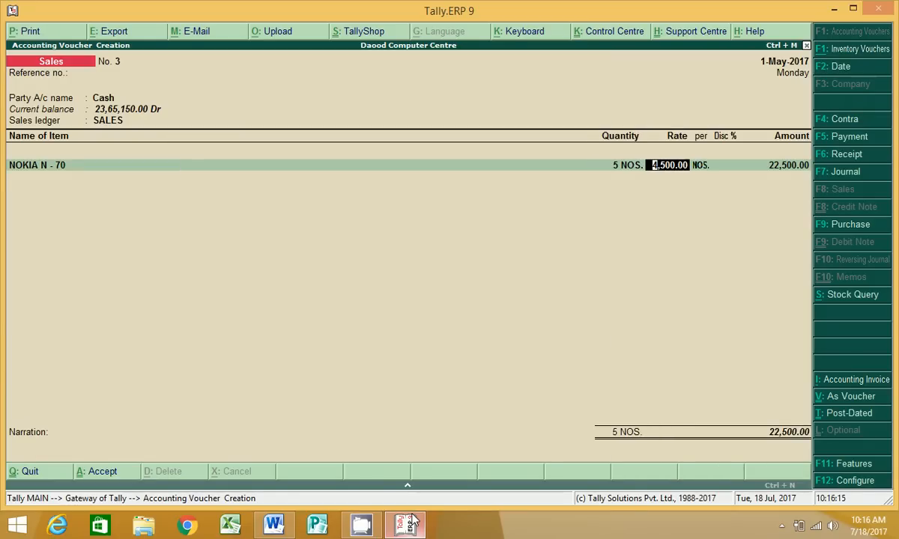
pyautogui.write('4400')
pyautogui.press('Return')
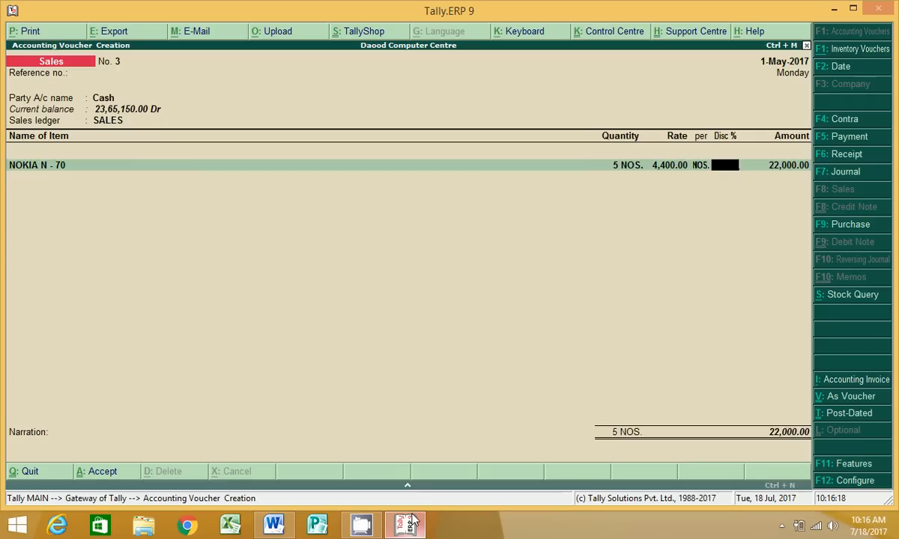
pyautogui.press('Return')
pyautogui.press('Return')
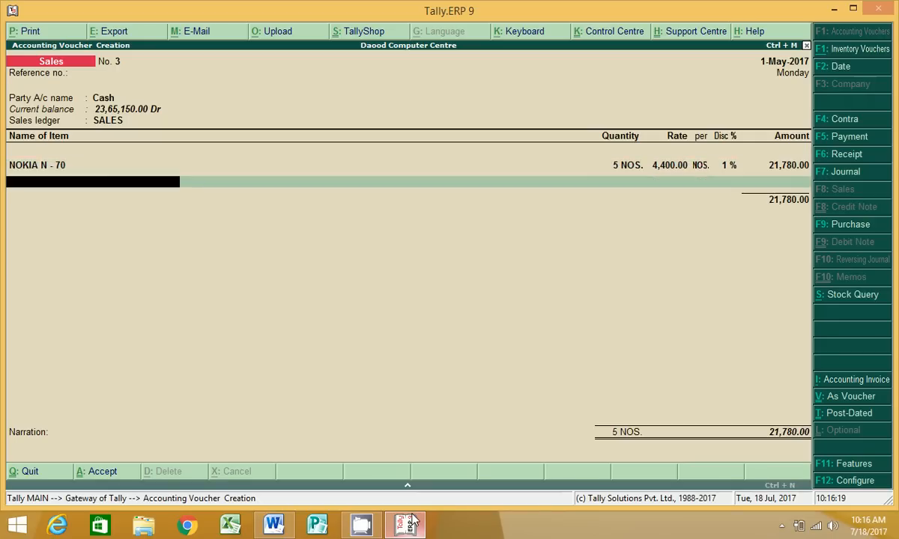
# Step: Add a DISCOUNT ALLOWED ledger line of -80, leave the narration blank, and save the sales voucher
pyautogui.press('Return')
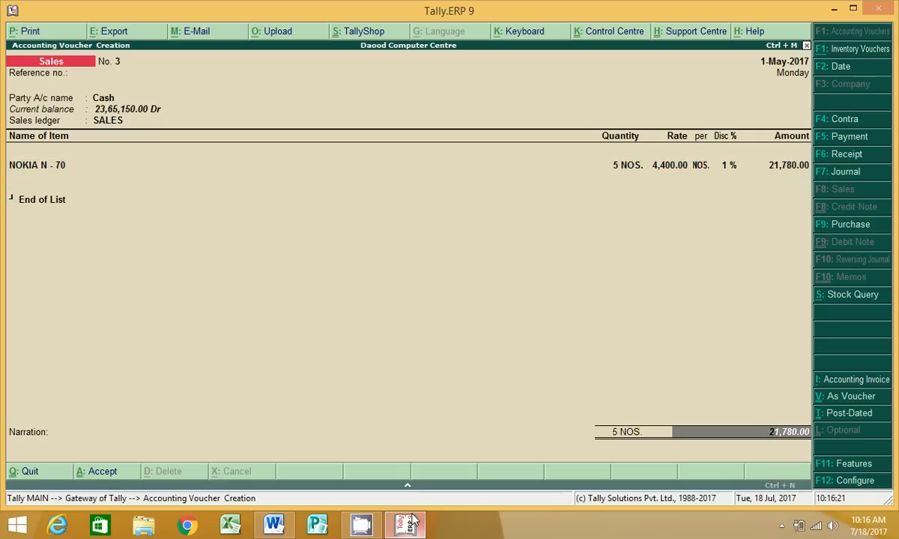
pyautogui.press('Return')
pyautogui.write('DI')
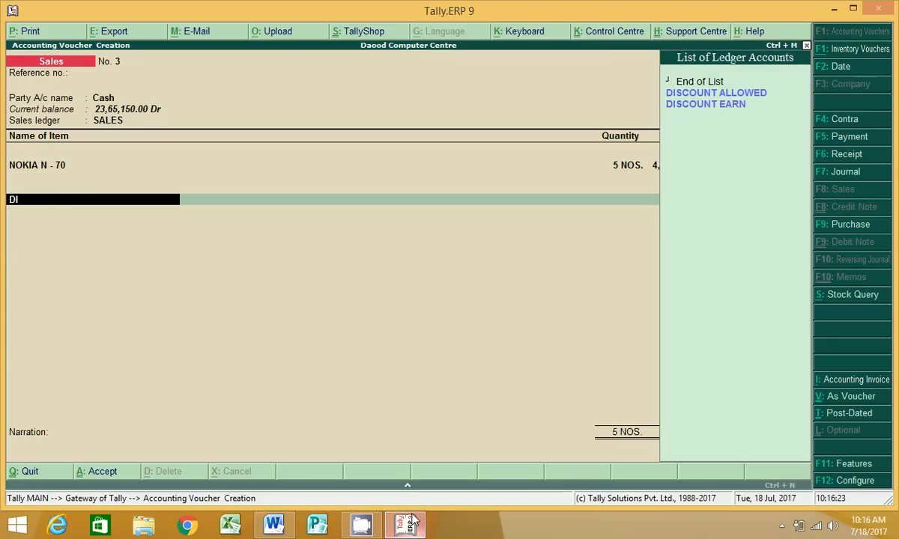
pyautogui.press('Return')
pyautogui.press('Return')
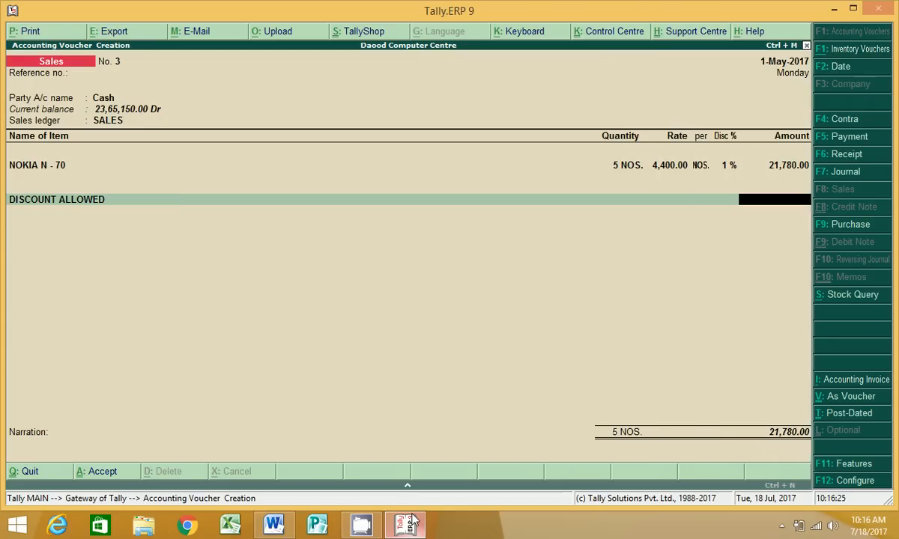
pyautogui.write('-80')
pyautogui.press('Return')
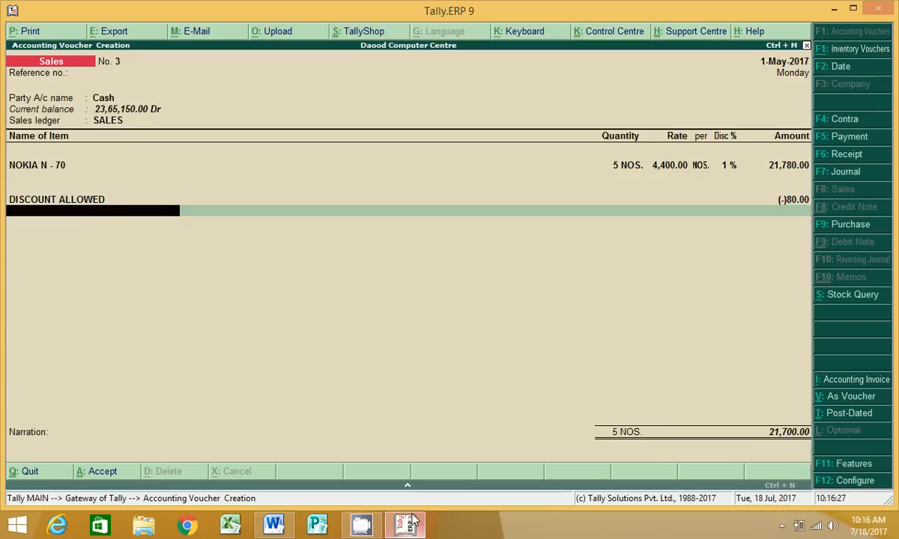
pyautogui.press('Return')
pyautogui.press('Return')
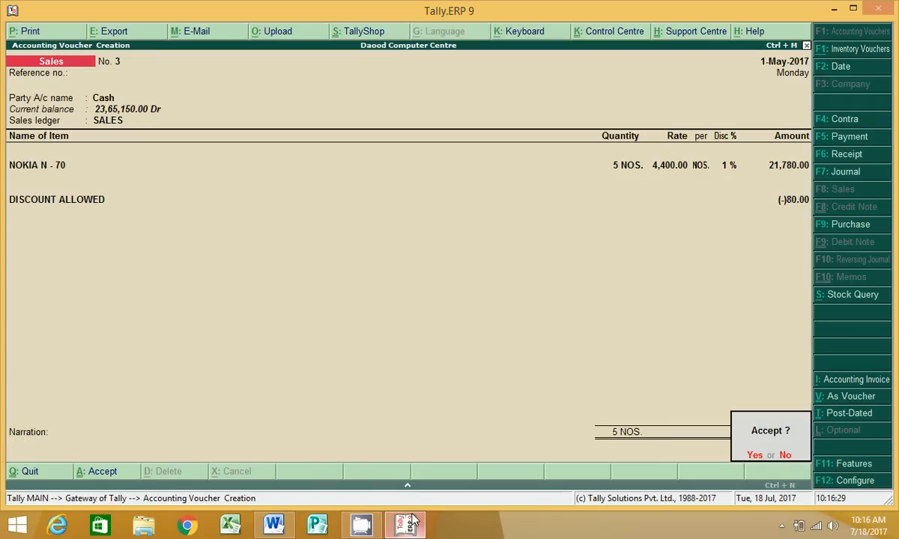
pyautogui.press('Return')
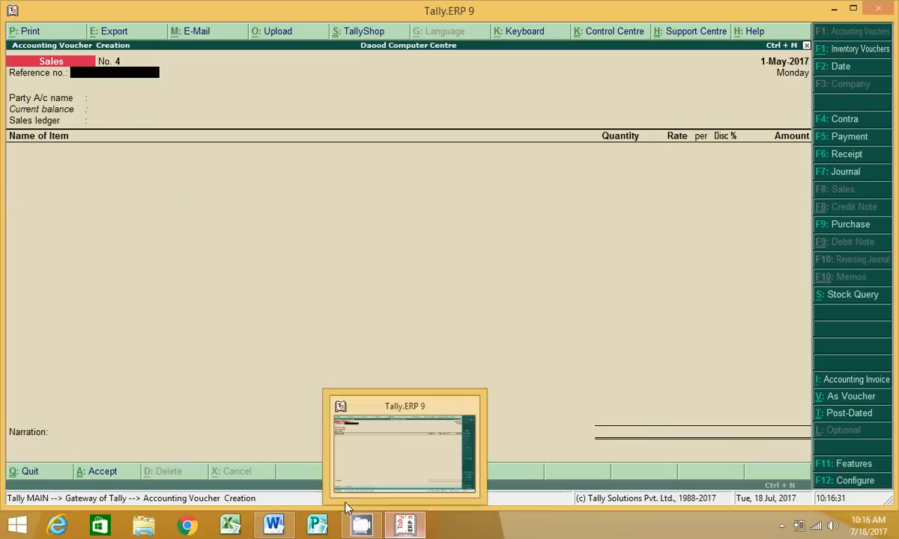
# Step: Switch to the Word document and examine the TRANSACTION KEY list below the transactions
pyautogui.click(273, 524)
pyautogui.scroll(-3, 228, 346)
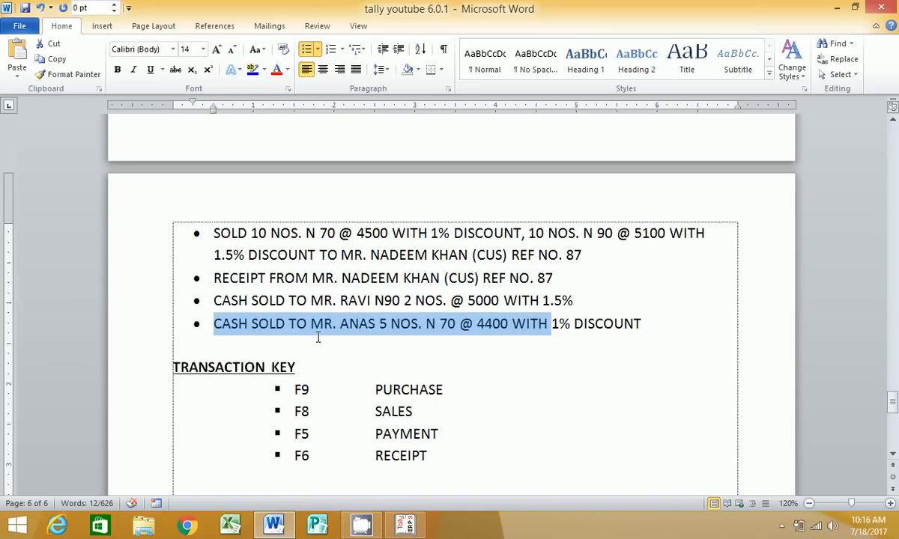
# Step: Review the listed transactions and the function key assigned to purchase, sales, payment and receipt in the TRANSACTION KEY list
pyautogui.scroll(5, 317, 339)
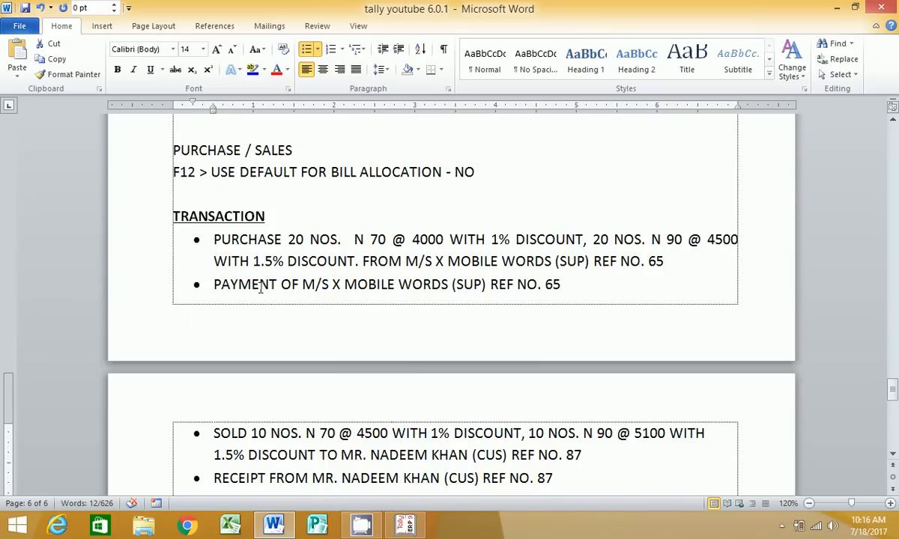
pyautogui.scroll(-5, 328, 299)
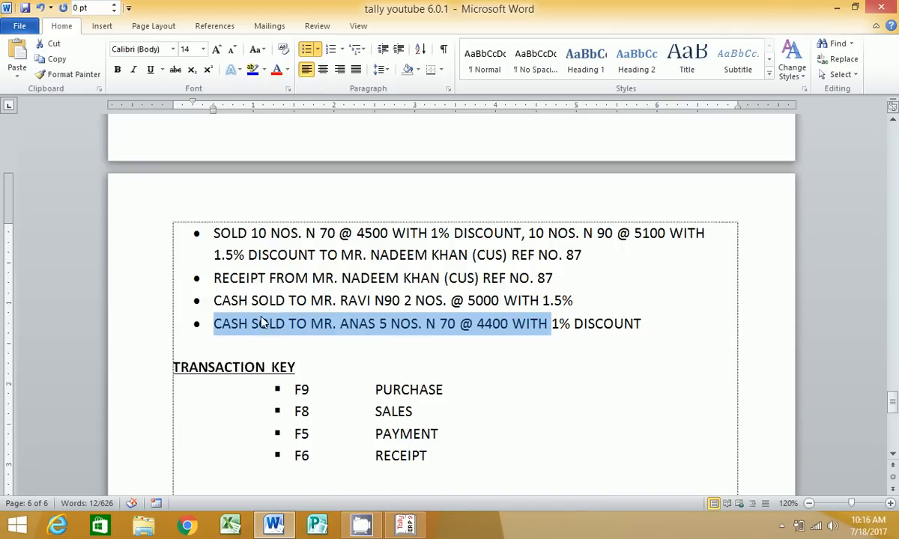
pyautogui.scroll(-1, 236, 332)
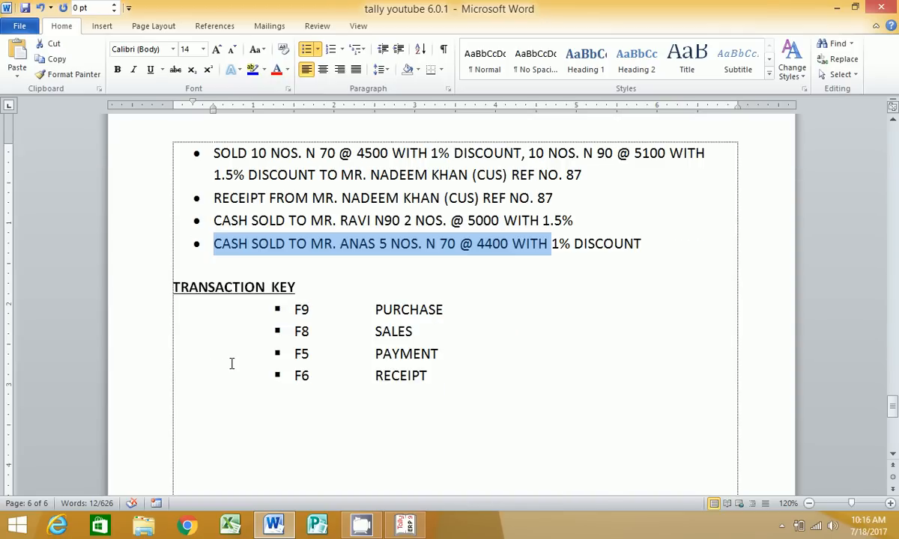
pyautogui.moveTo(292, 307); pyautogui.dragTo(315, 307)
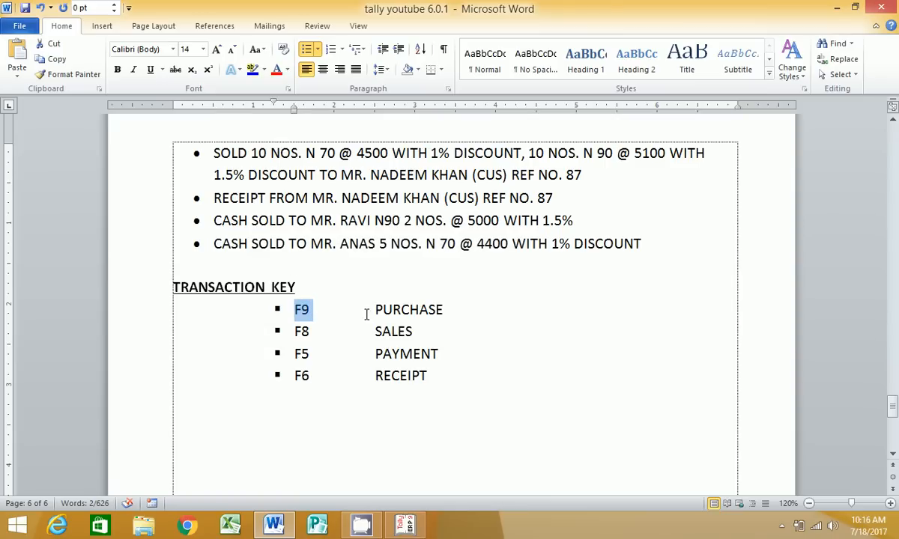
pyautogui.moveTo(374, 310); pyautogui.dragTo(452, 307)
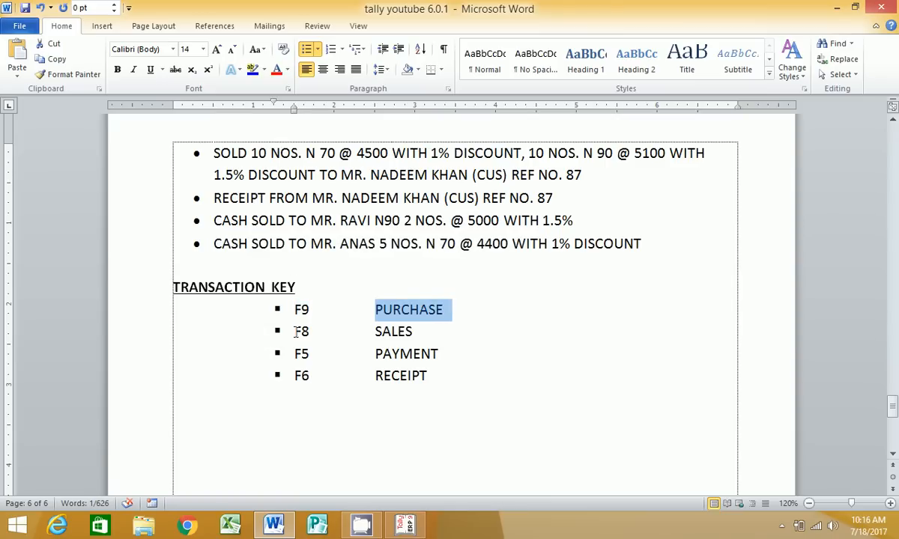
pyautogui.moveTo(295, 332); pyautogui.dragTo(315, 330)
pyautogui.moveTo(374, 331); pyautogui.dragTo(423, 329)
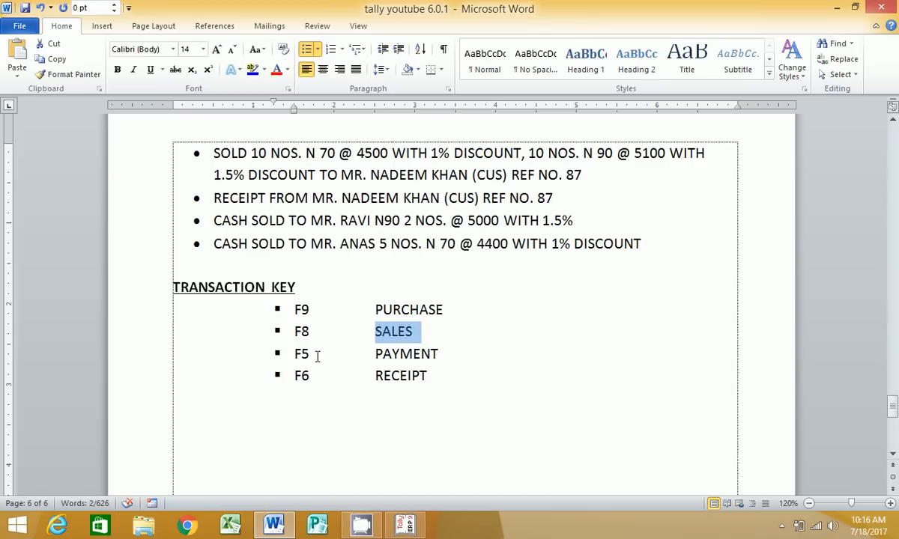
pyautogui.moveTo(294, 354); pyautogui.dragTo(322, 352)
pyautogui.moveTo(375, 353); pyautogui.dragTo(447, 355)
pyautogui.moveTo(295, 377); pyautogui.dragTo(411, 376)
# Step: Add a PRINTING line below the TRANSACTION KEY list, with an indented ALT + P line beneath it
pyautogui.click(199, 423)
pyautogui.doubleClick(194, 422)
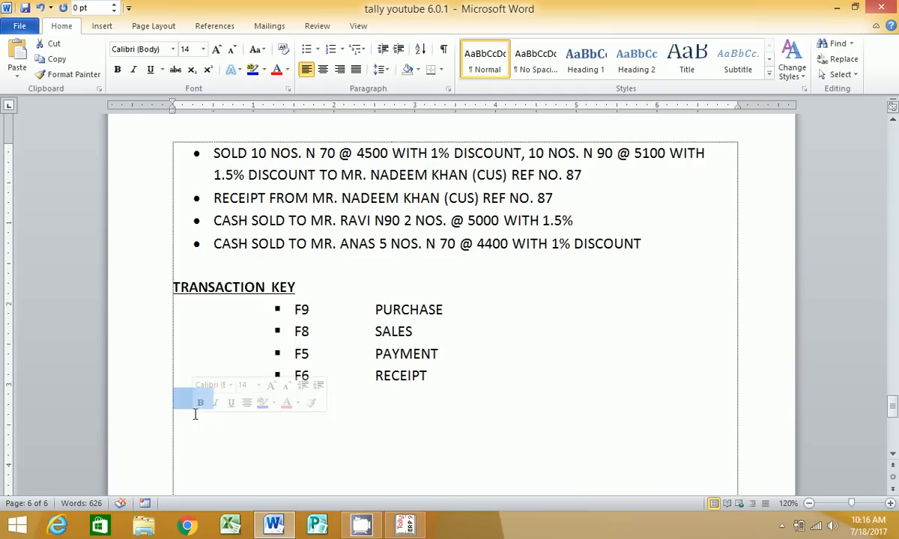
pyautogui.click(176, 409)
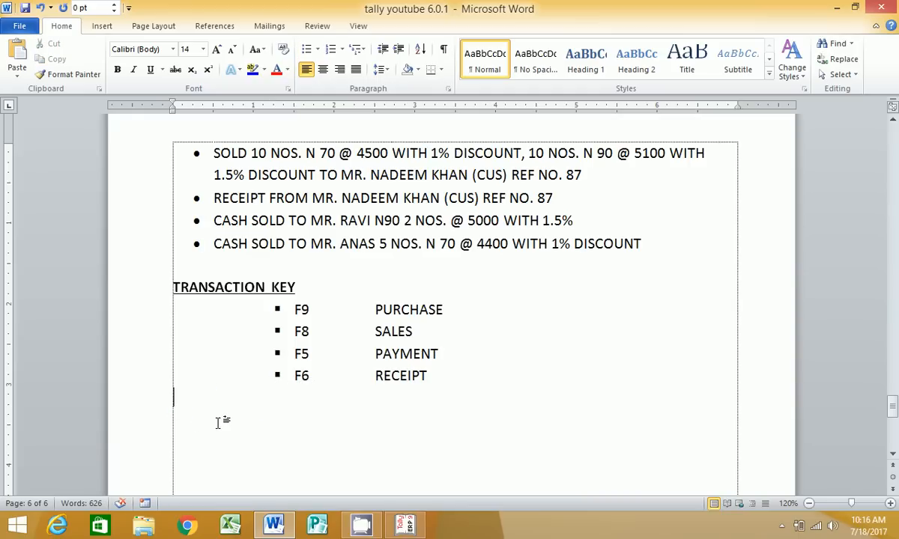
pyautogui.write('PRINTING')
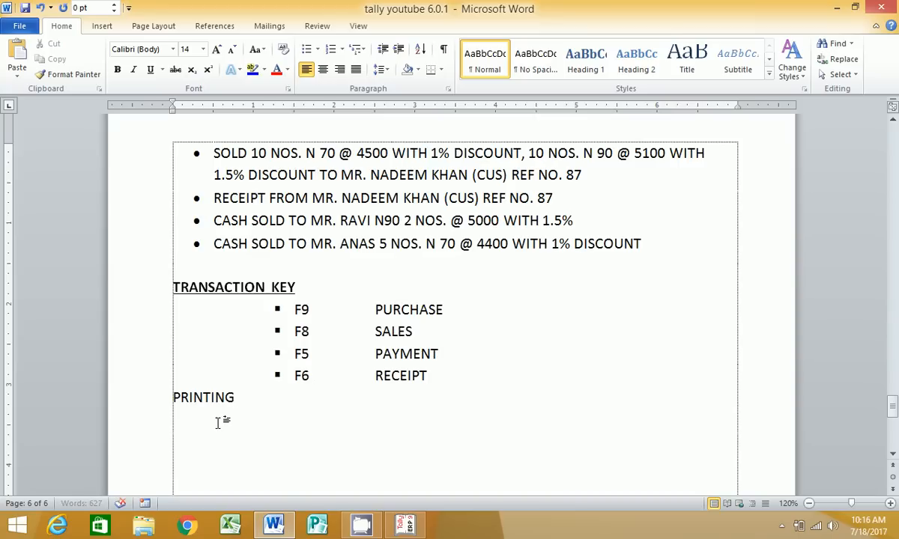
pyautogui.press('Return')
pyautogui.press('Tab')
pyautogui.write('ALT + P')
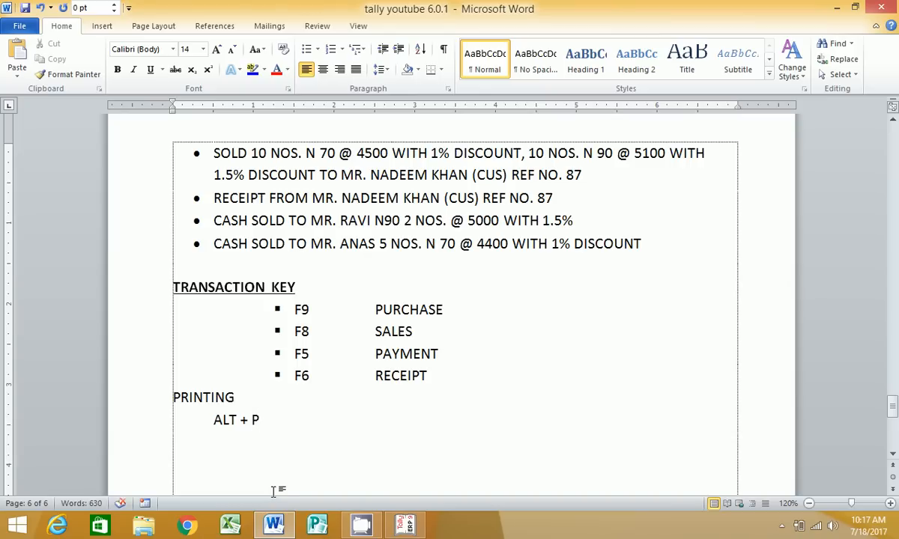
# Step: Switch to Tally.ERP 9, look back through the previously saved vouchers, and return to the Gateway of Tally
pyautogui.click(417, 529)
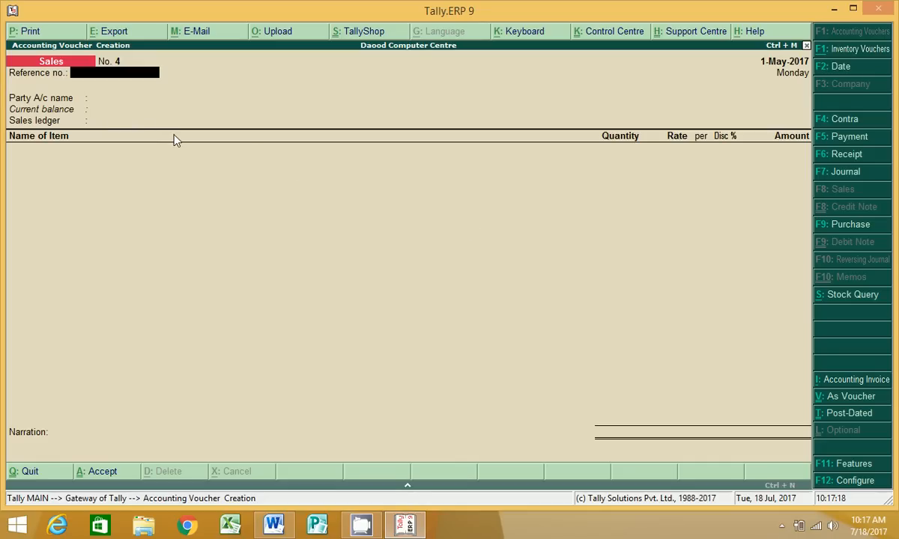
pyautogui.press('pageup')
pyautogui.press('pageup')
pyautogui.press('pageup')
pyautogui.press('pageup')
pyautogui.press('pageup')
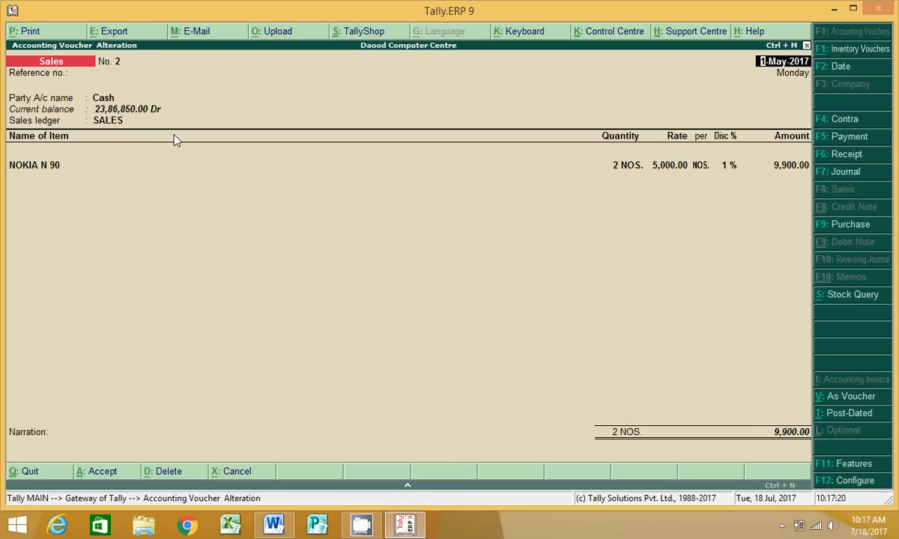
pyautogui.press('pageup')
pyautogui.press('pageup')
pyautogui.press('pageup')
pyautogui.press('pageup')
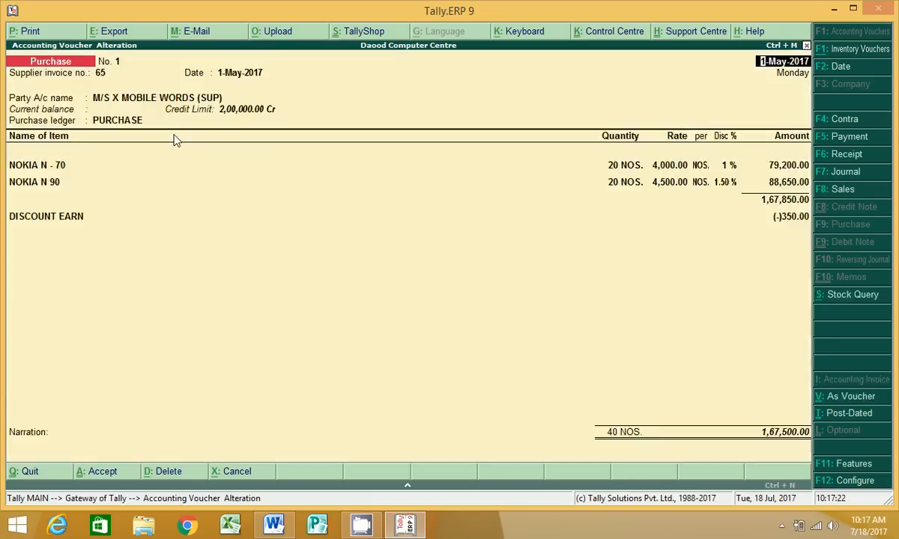
pyautogui.press('pageup')
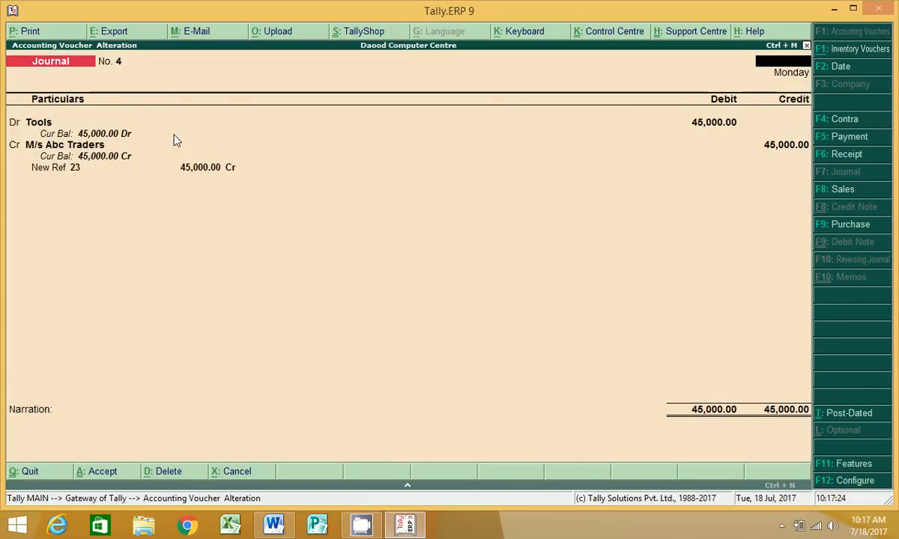
pyautogui.press('Escape')
pyautogui.press('Escape')
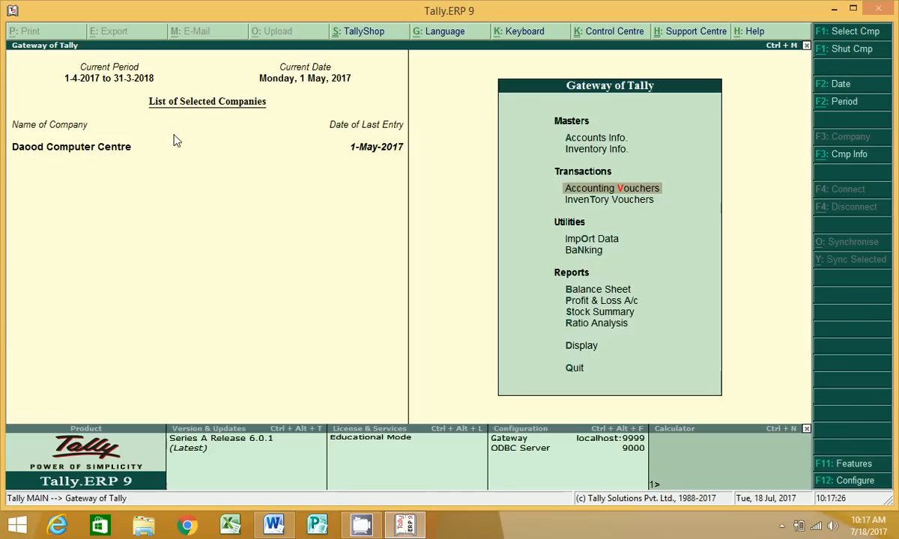
# Step: Open the Account Books list among the display reports
pyautogui.press('Down')
pyautogui.press('Down')
pyautogui.press('Down')
pyautogui.press('Down')
pyautogui.press('Down')
pyautogui.press('Down')
pyautogui.press('Down')
pyautogui.press('Down')
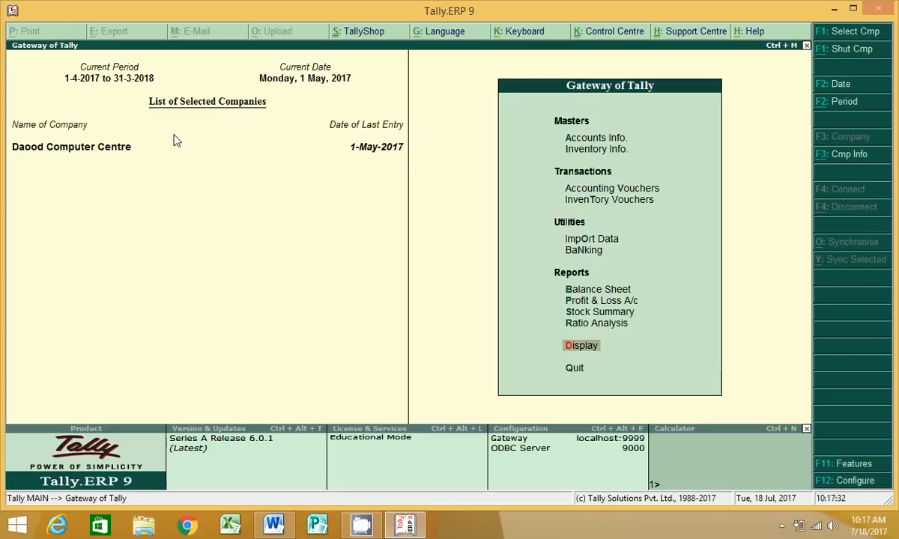
pyautogui.press('Return')
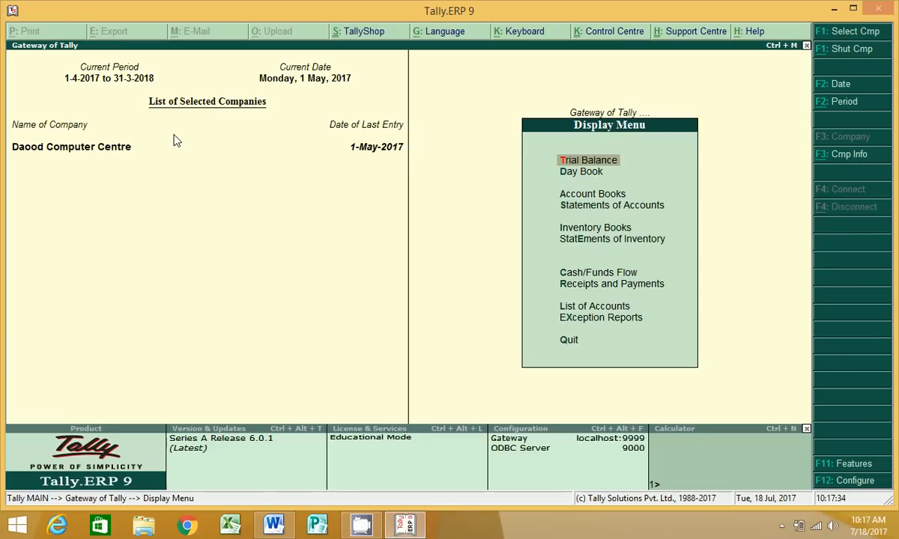
pyautogui.press('Down')
pyautogui.press('Down')
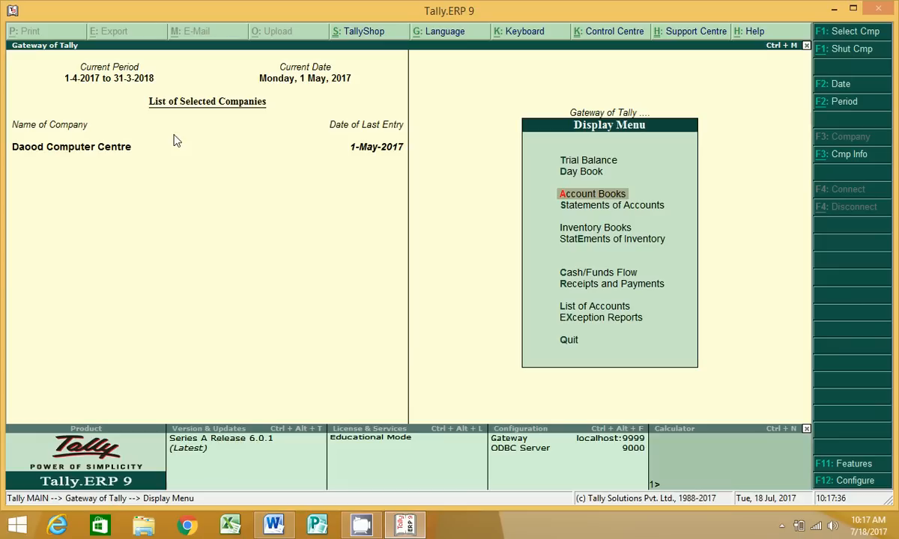
pyautogui.press('Return')
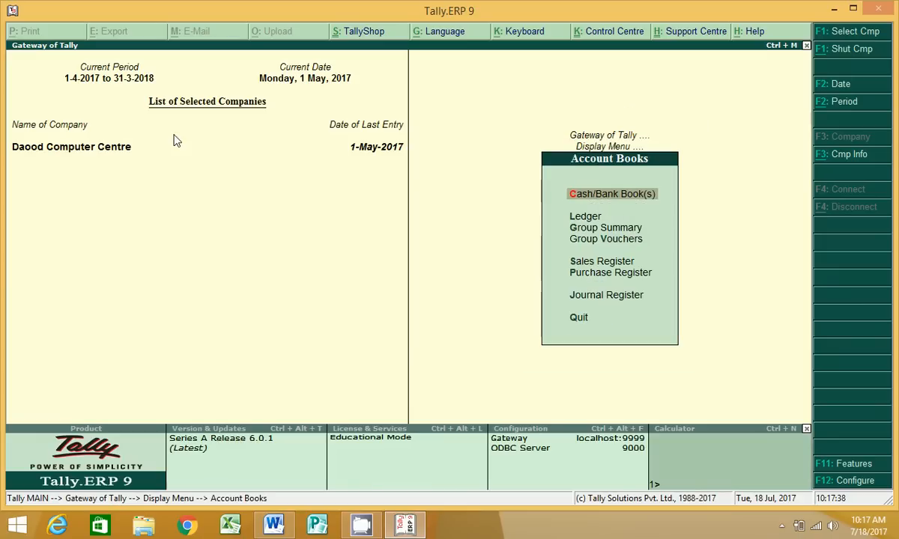
# Step: Open the Sales Register and list the sales vouchers for May
pyautogui.press('Down')
pyautogui.press('Down')
pyautogui.press('Down')
pyautogui.press('Down')
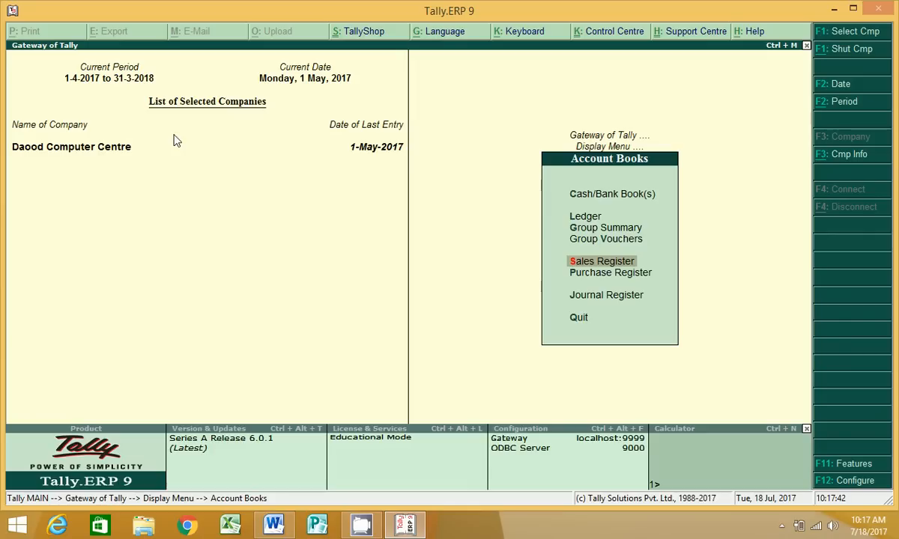
pyautogui.press('Return')
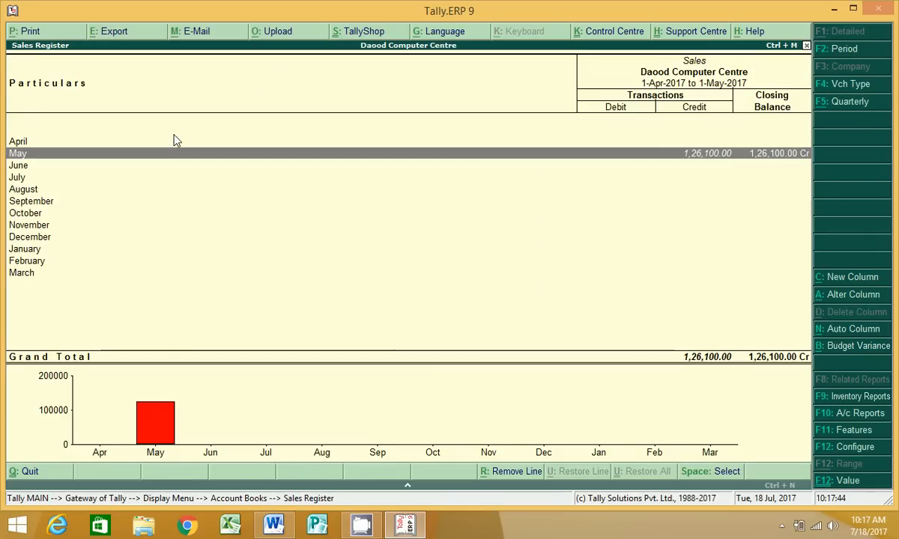
pyautogui.press('Return')
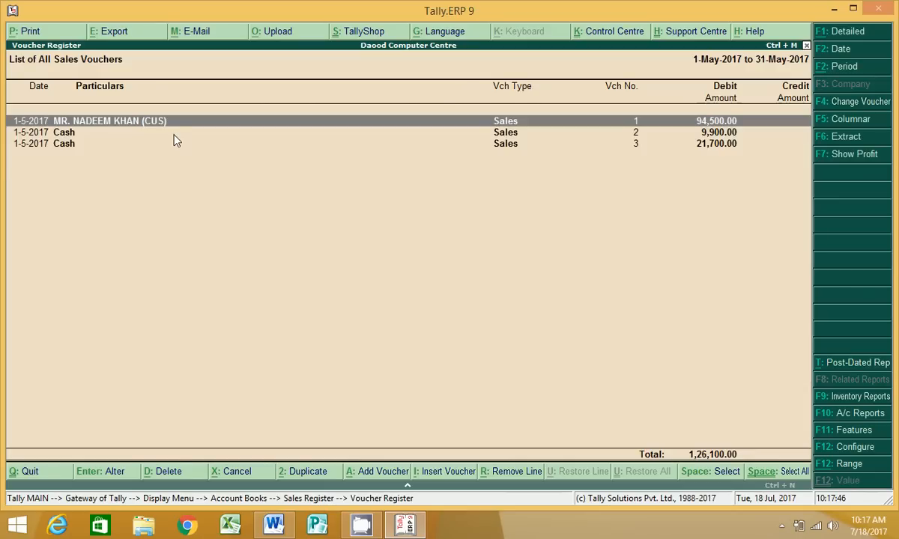
# Step: Open sales voucher No. 1 from the May register and bring up its print settings
pyautogui.press('Down')
pyautogui.press('Down')
pyautogui.press('Up')
pyautogui.press('Up')
pyautogui.press('Return')
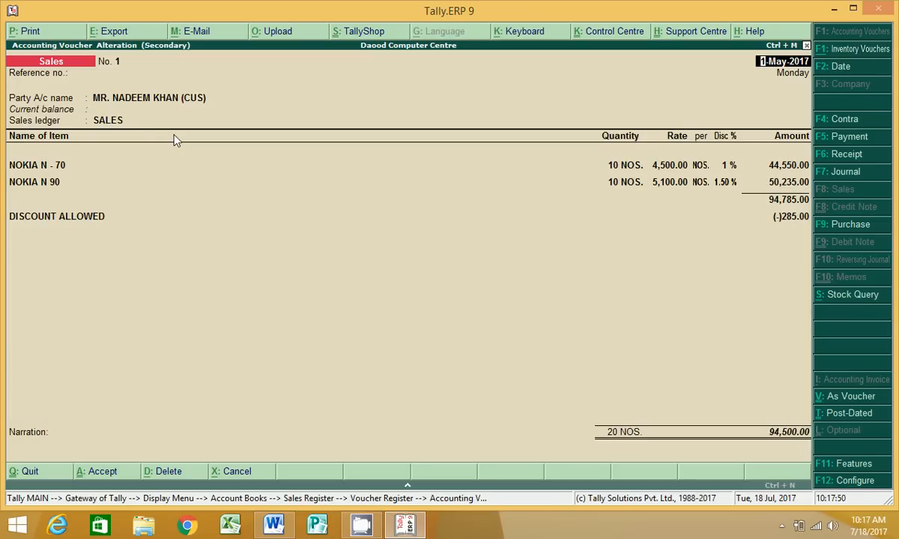
pyautogui.click(20, 35)
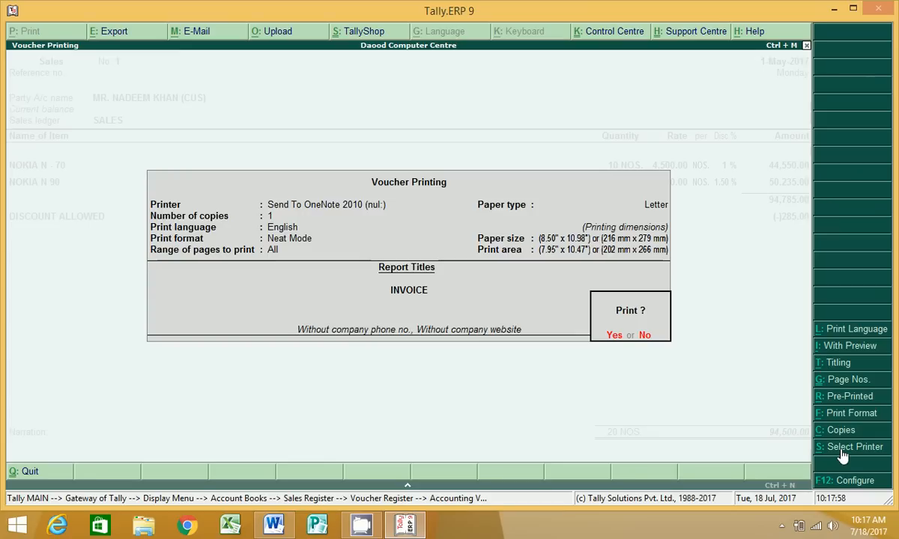
# Step: Keep English as the print language and enable print preview for the voucher
pyautogui.click(853, 330)
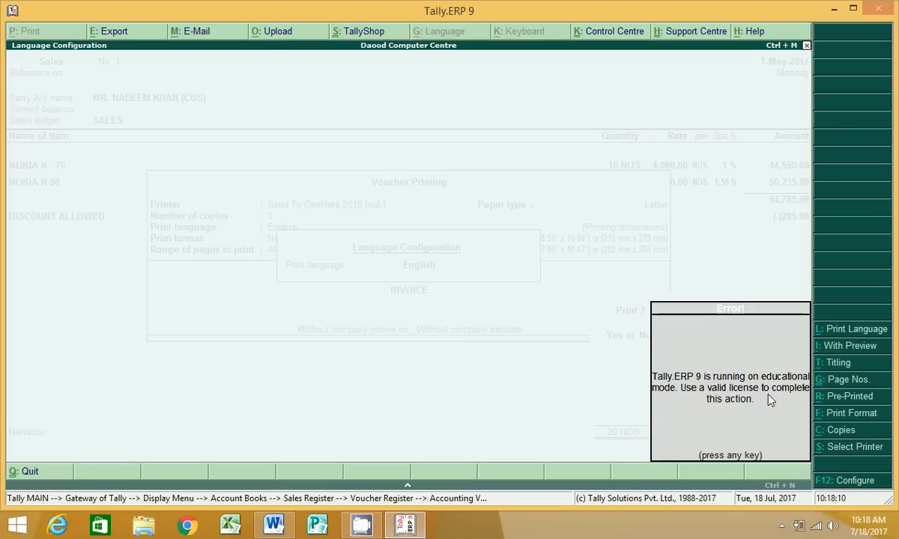
pyautogui.press('Return')
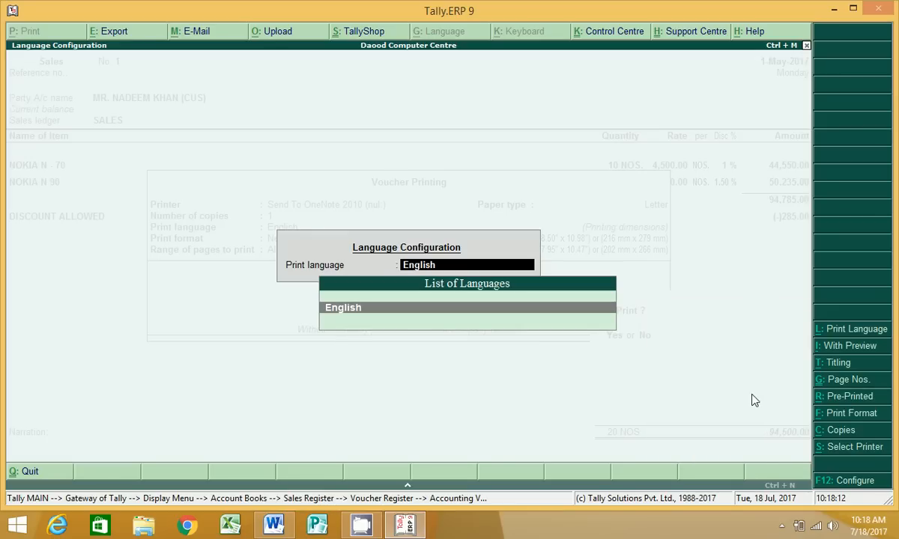
pyautogui.press('Return')
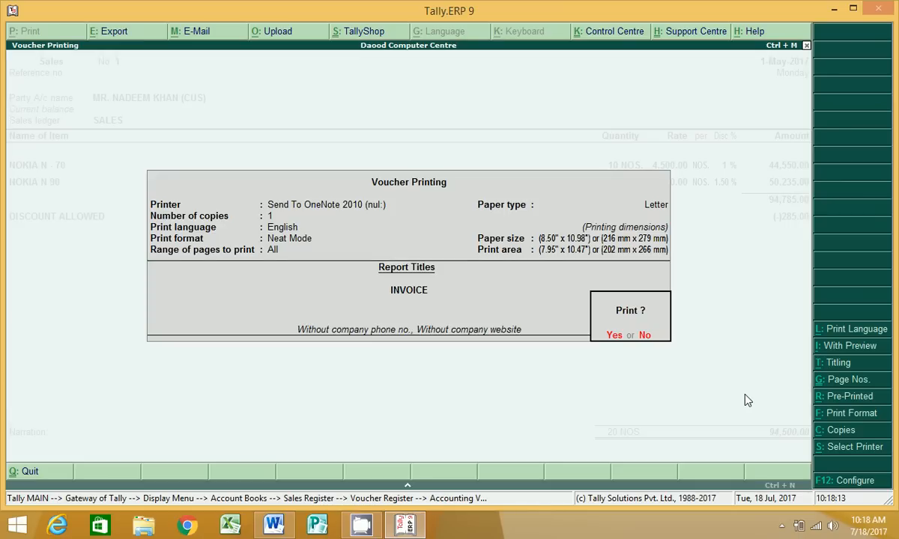
pyautogui.click(862, 349)
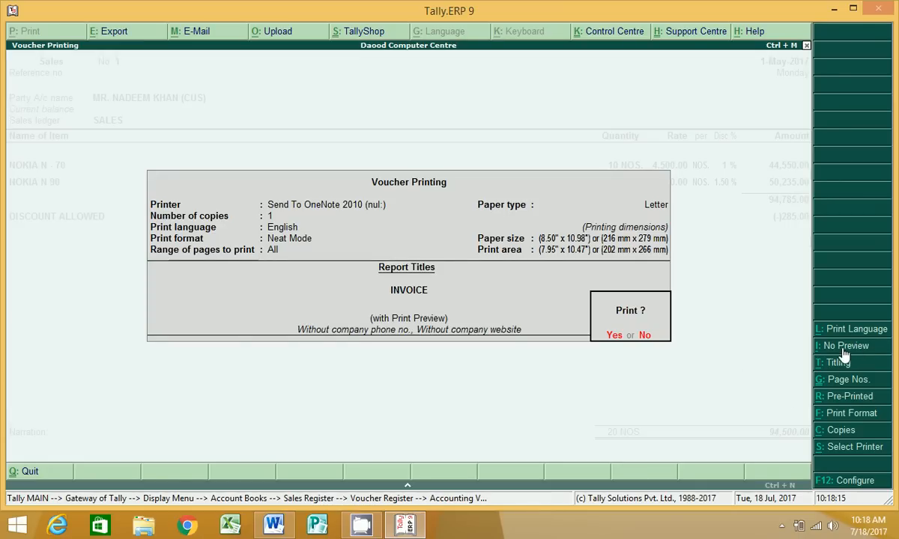
pyautogui.click(842, 349)
pyautogui.click(845, 347)
# Step: Set the printed report title to SALES INVOICE, leaving the sub-title blank and the additional information options at their defaults
pyautogui.click(846, 367)
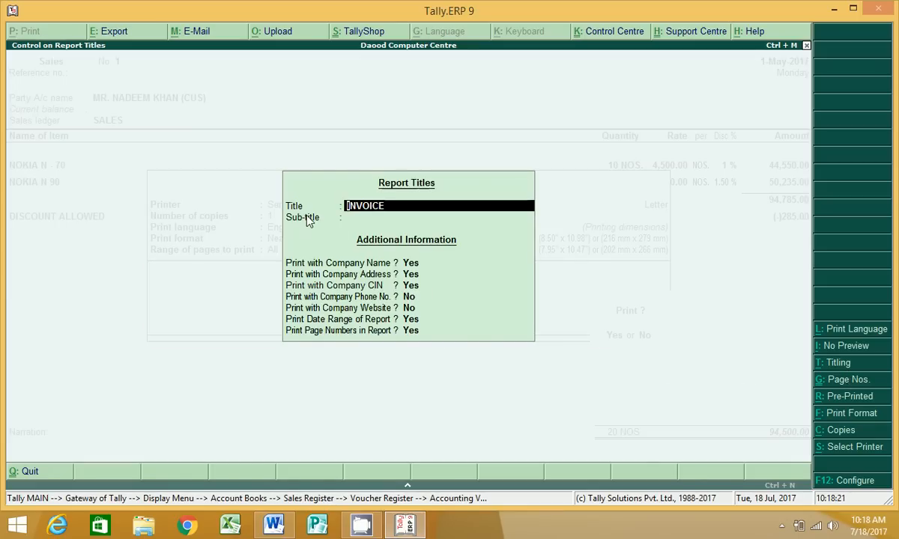
pyautogui.write('SALES INVOICE')
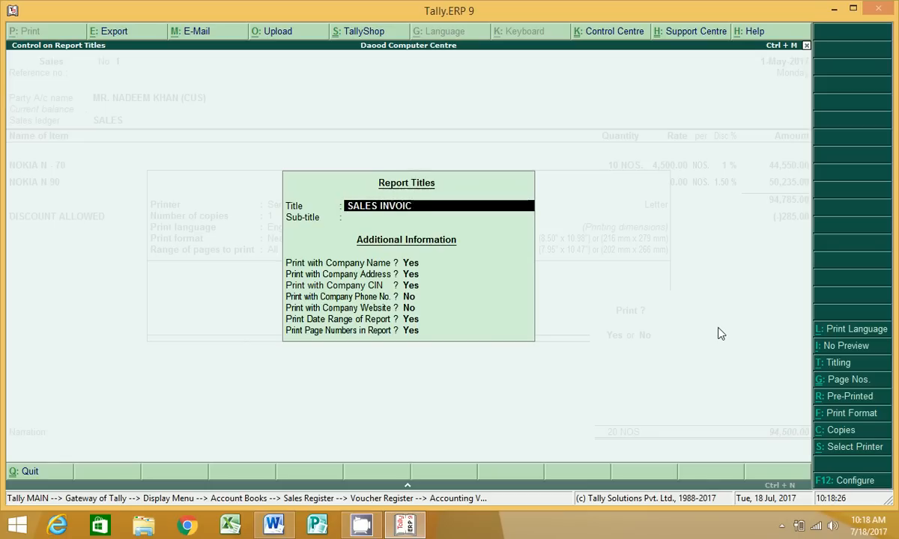
pyautogui.press('BackSpace')
pyautogui.press('Return')
pyautogui.press('Return')
pyautogui.press('Return')
pyautogui.press('Return')
pyautogui.press('Return')
pyautogui.press('Return')
pyautogui.press('Return')
pyautogui.press('Return')
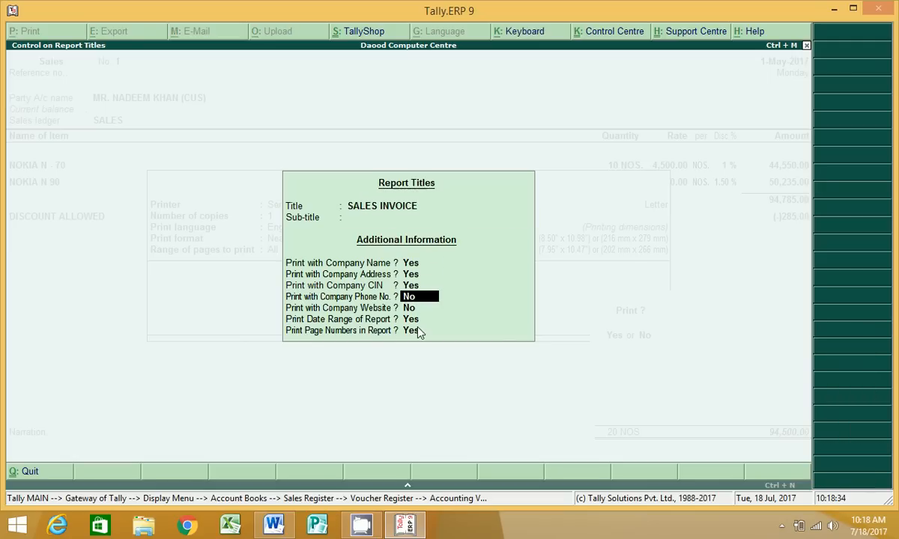
pyautogui.press('Return')
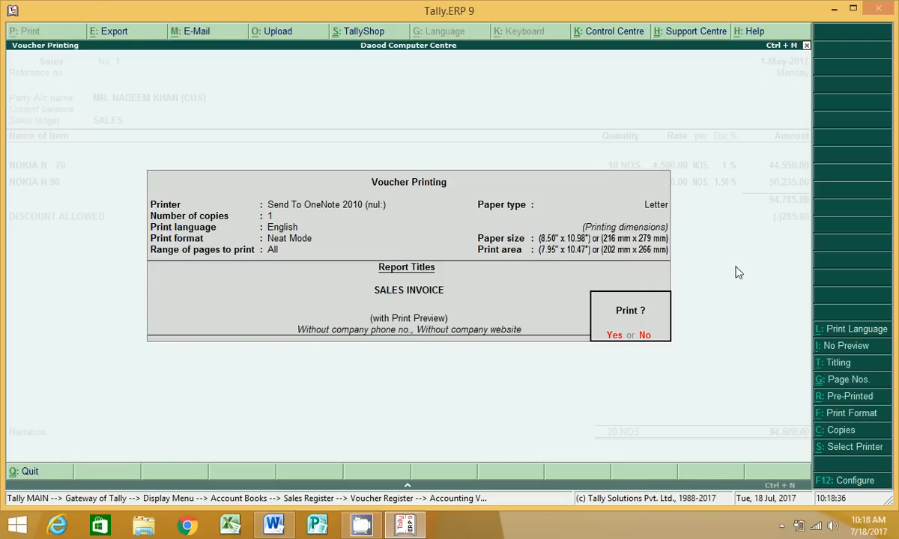
# Step: Keep the range of pages to print at All and toggle the pre-printed paper option back and forth
pyautogui.click(838, 382)
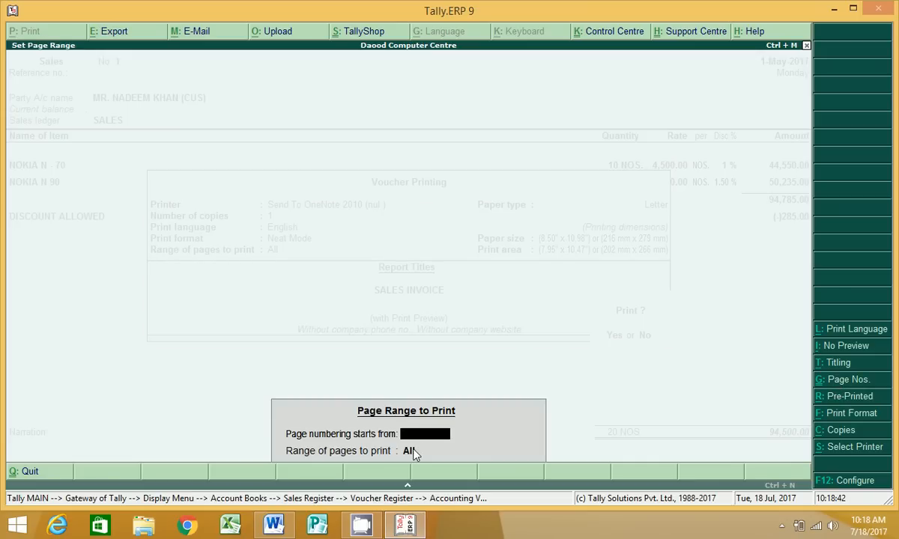
pyautogui.press('Return')
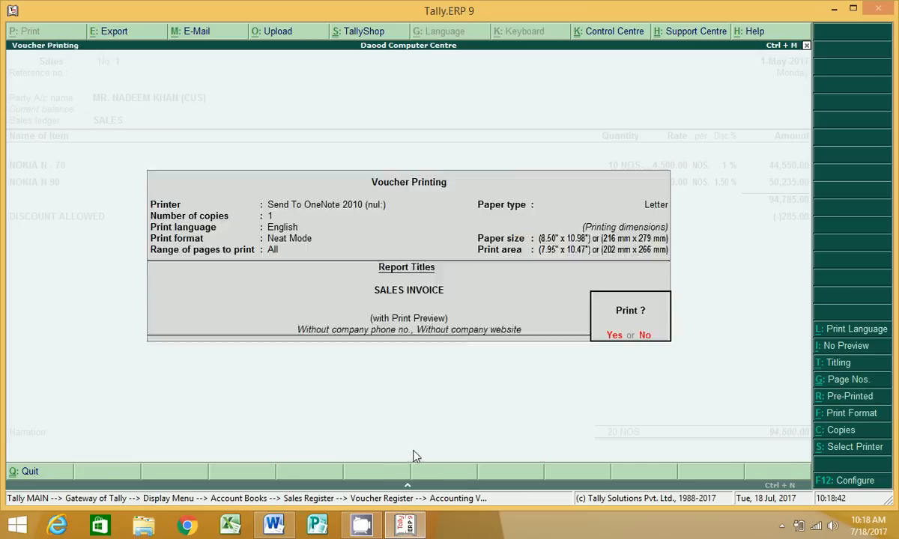
pyautogui.click(837, 397)
pyautogui.click(837, 397)
pyautogui.click(837, 397)
pyautogui.click(837, 397)
# Step: Keep the print format at Neat Mode and set one copy with Original as the type of copy
pyautogui.click(846, 416)
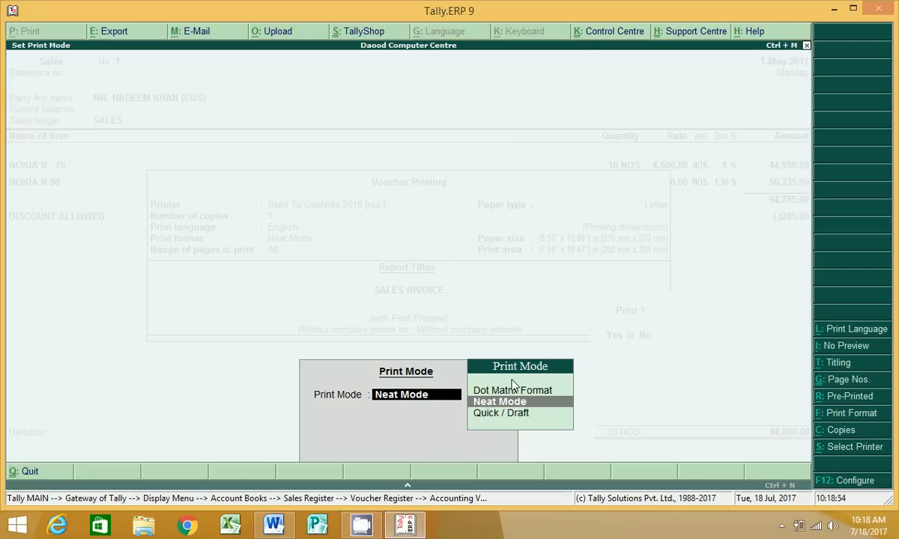
pyautogui.press('Return')
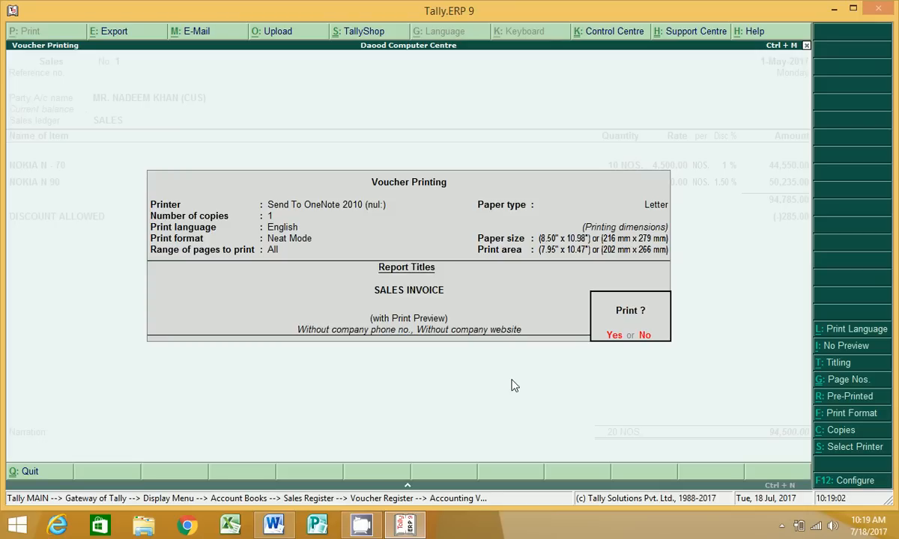
pyautogui.click(852, 433)
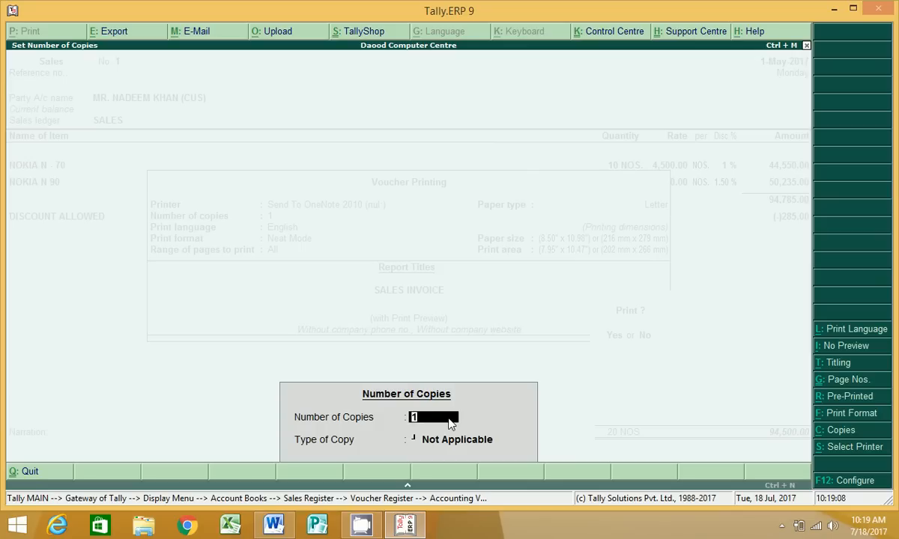
pyautogui.click(481, 446)
pyautogui.press('Down')
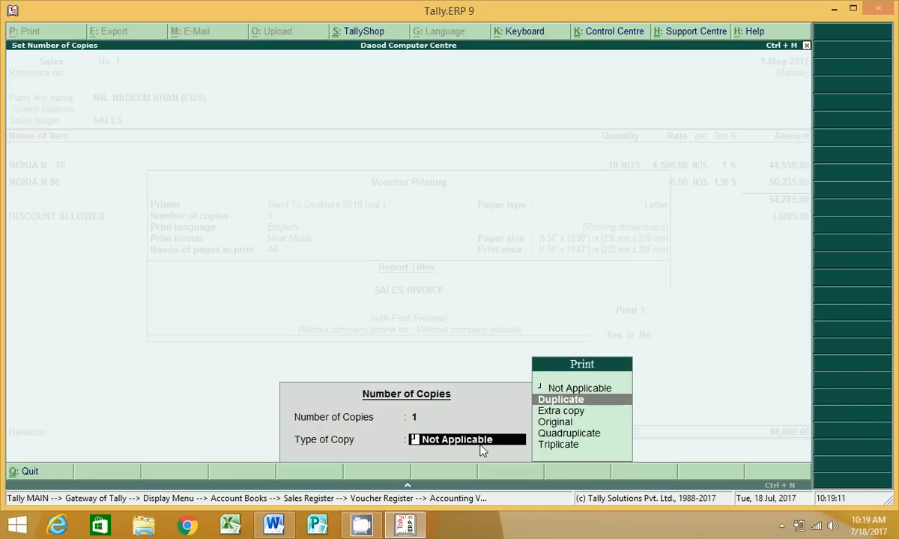
pyautogui.press('Down')
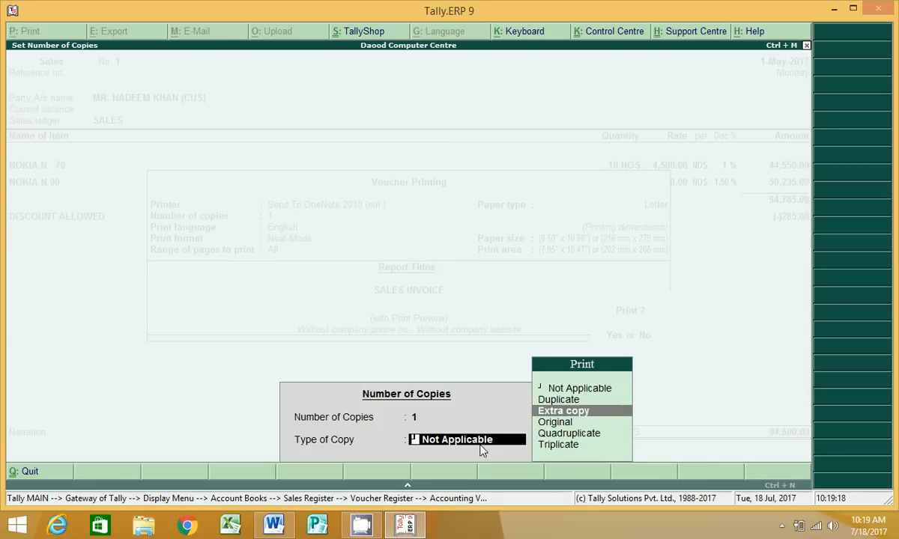
pyautogui.press('Down')
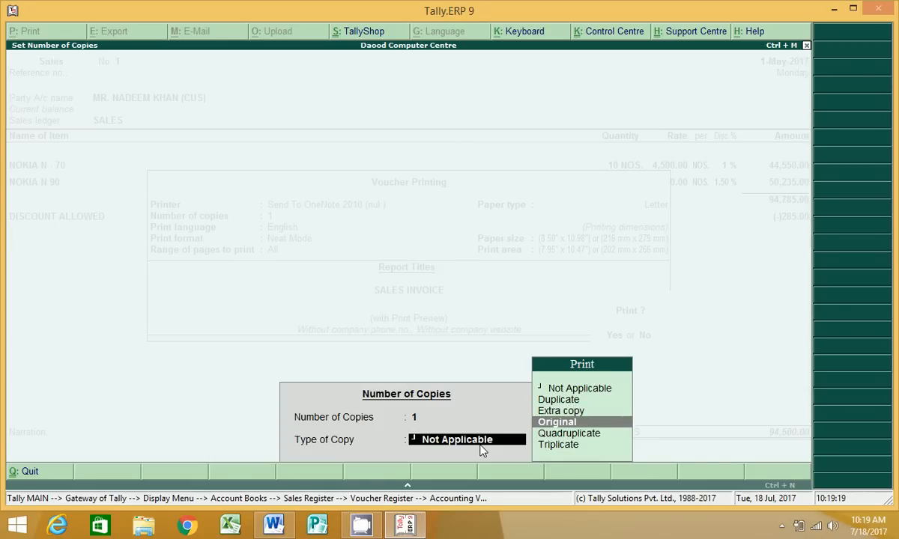
pyautogui.press('Return')
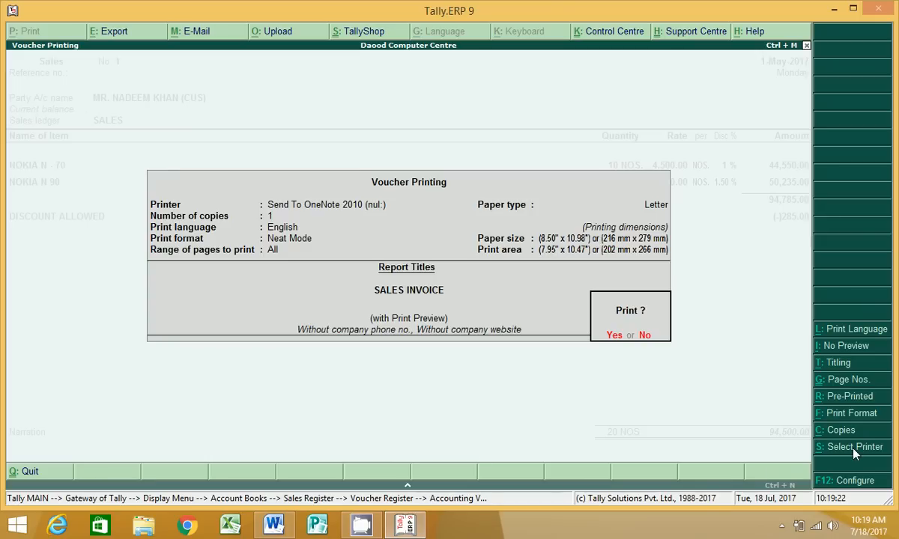
# Step: Keep Send To OneNote 2010 as the printer and generate the print preview of the sales voucher
pyautogui.hotkey('alt', 's')
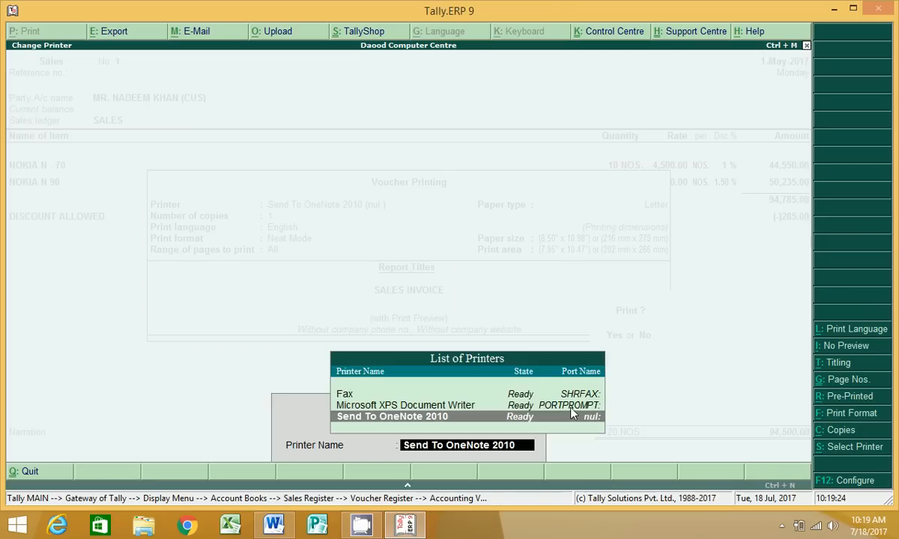
pyautogui.click(376, 417)
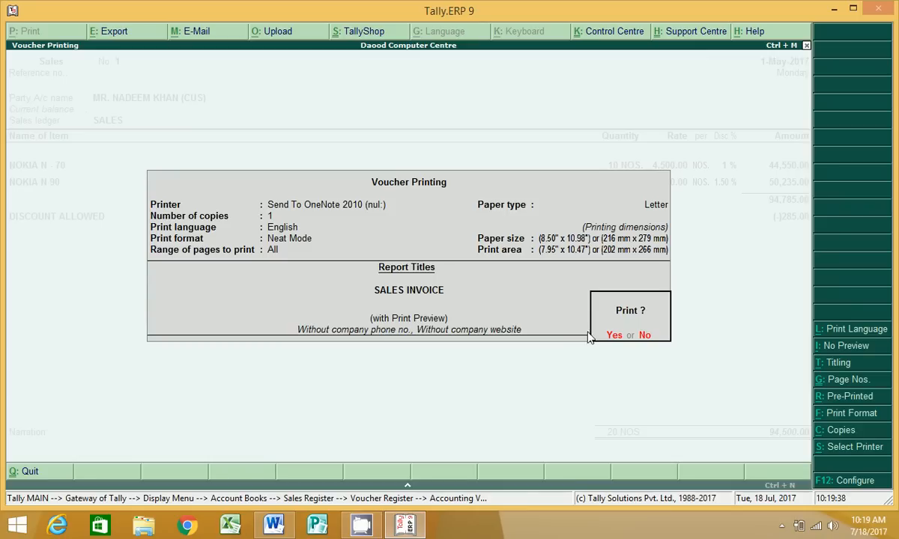
pyautogui.click(612, 335)
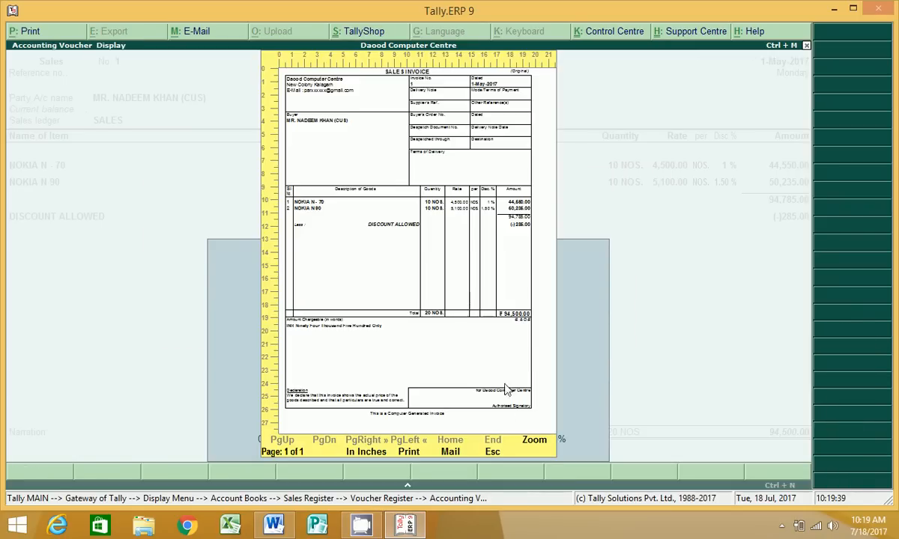
# Step: Enlarge the SALES INVOICE preview, examine it from the header to the declaration, and return to the May sales voucher list
pyautogui.click(504, 416)
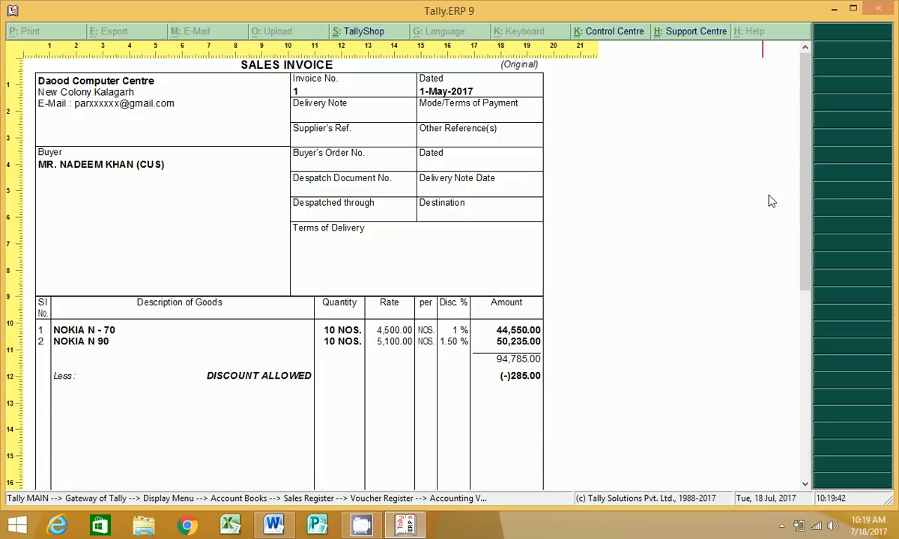
pyautogui.scroll(-1, 808, 189)
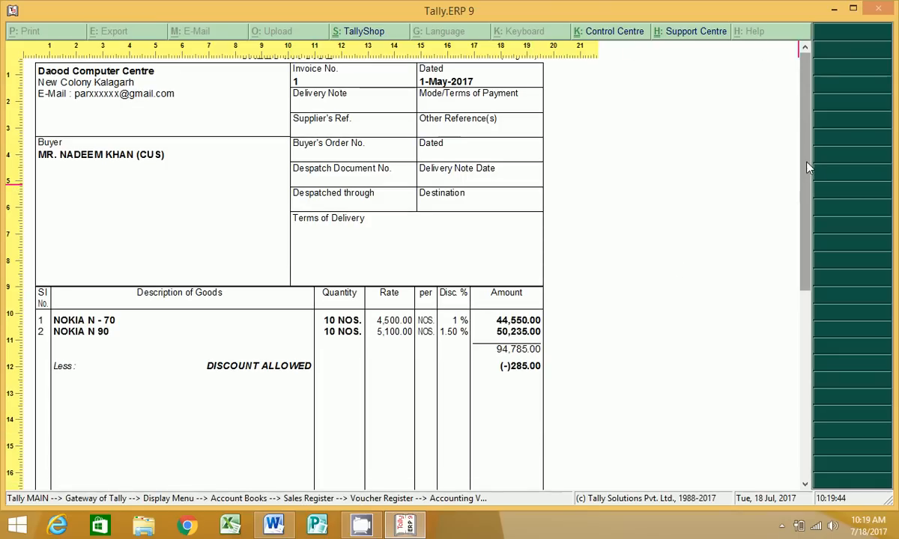
pyautogui.moveTo(809, 166); pyautogui.dragTo(781, 158)
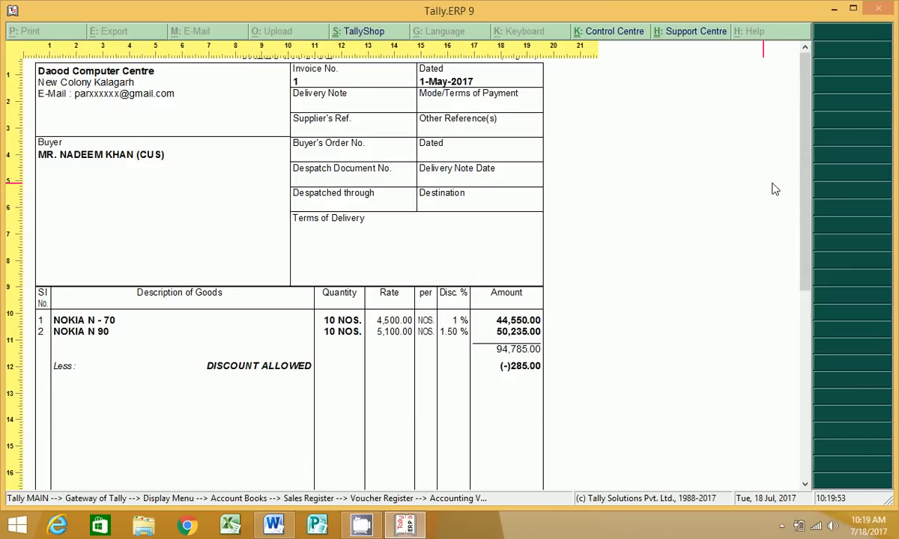
pyautogui.moveTo(807, 186); pyautogui.dragTo(806, 303)
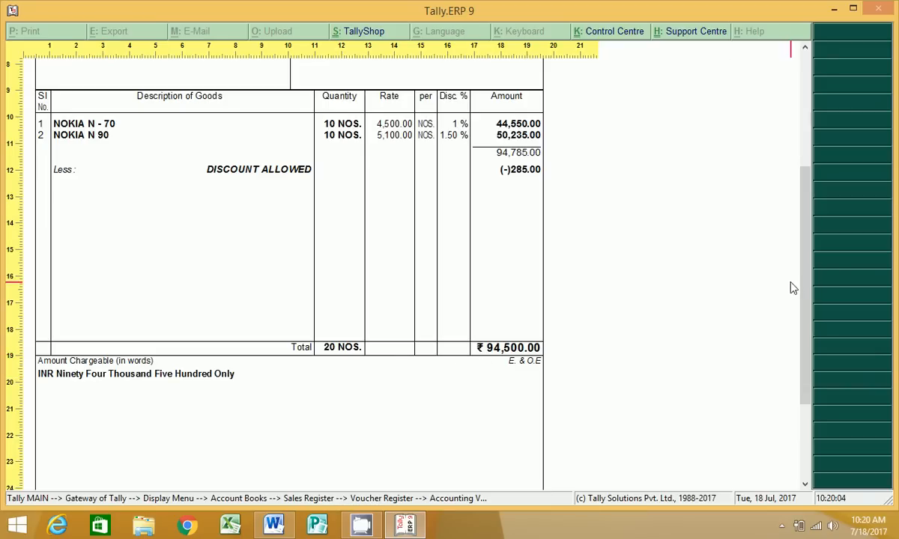
pyautogui.scroll(-2, 802, 295)
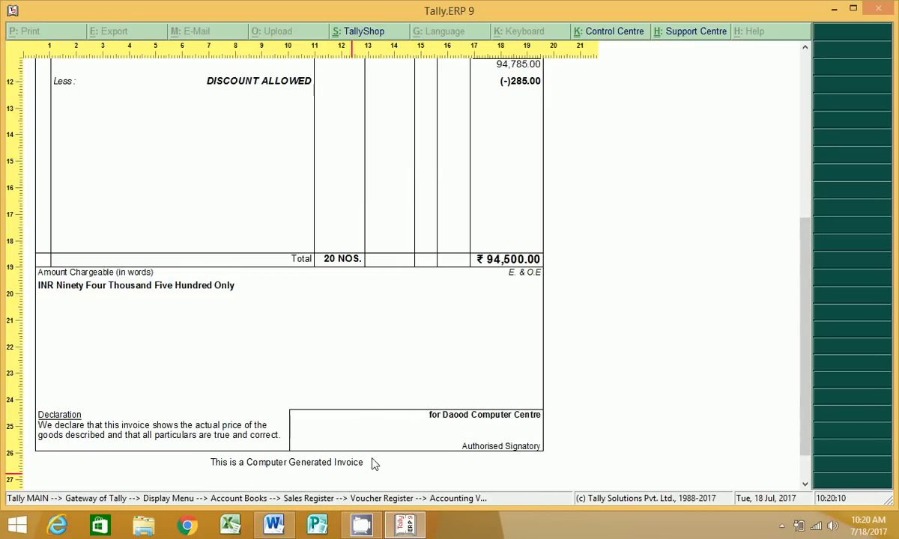
pyautogui.press('Escape')
pyautogui.press('Escape')
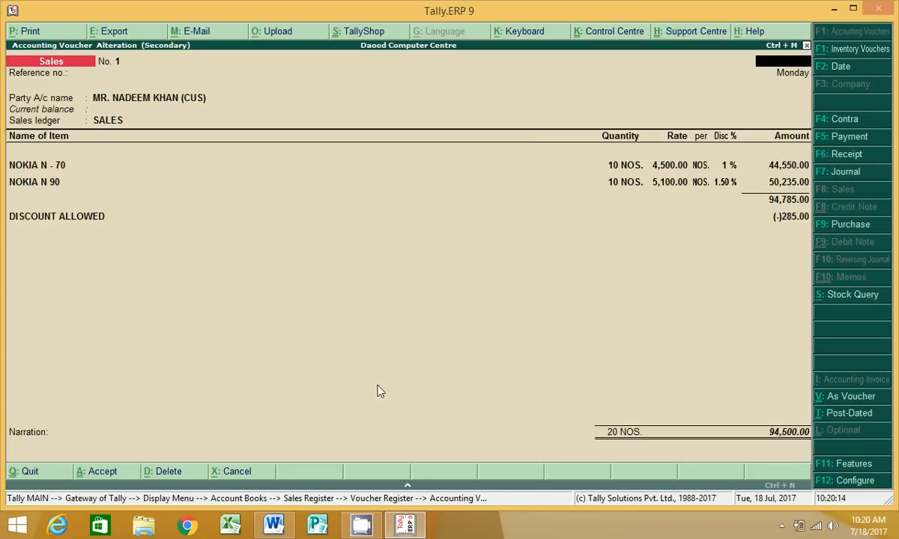
pyautogui.press('Escape')
pyautogui.press('y')
# Step: Open sales voucher No. 2 from the May register and generate its print preview
pyautogui.press('Down')
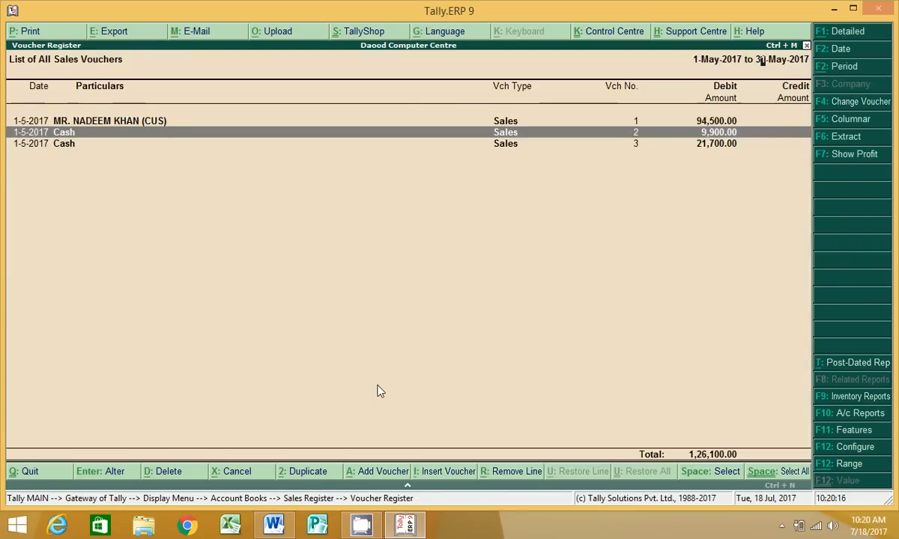
pyautogui.press('Return')
pyautogui.click(42, 32)
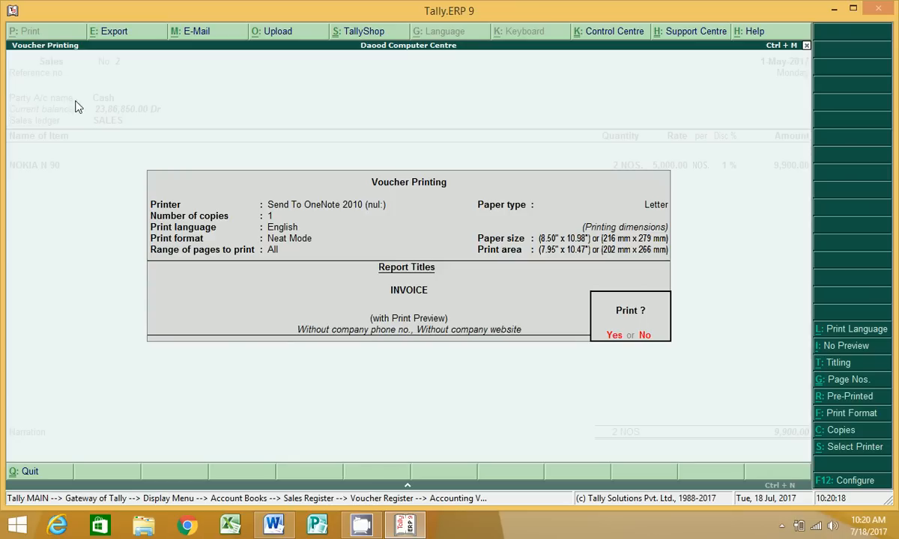
pyautogui.click(615, 337)
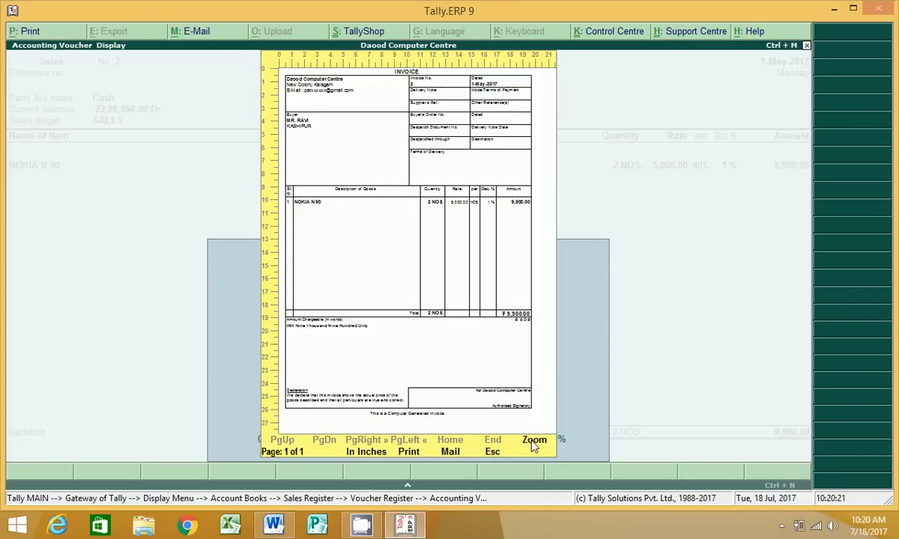
# Step: Enlarge the invoice preview of sales voucher No. 2, examine its buyer and item details, and leave the voucher without changes
pyautogui.click(534, 442)
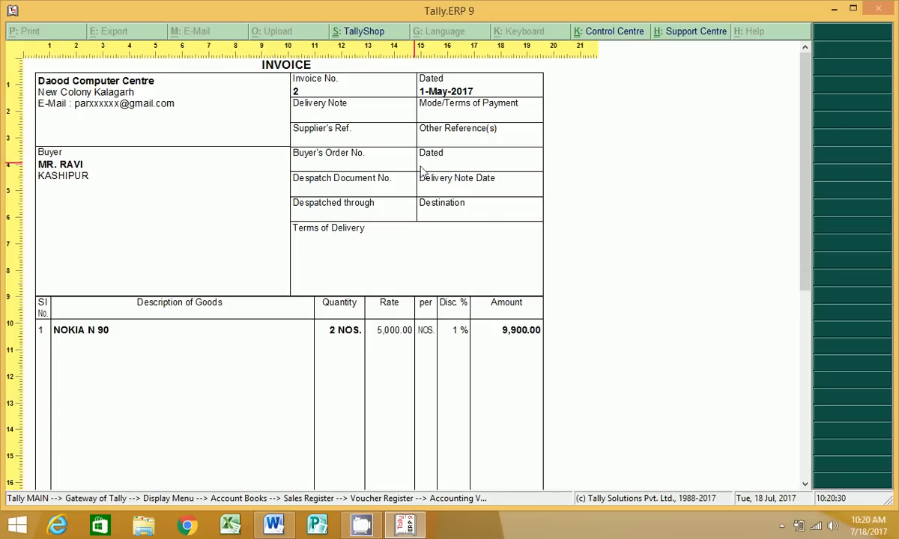
pyautogui.moveTo(808, 177); pyautogui.dragTo(772, 146)
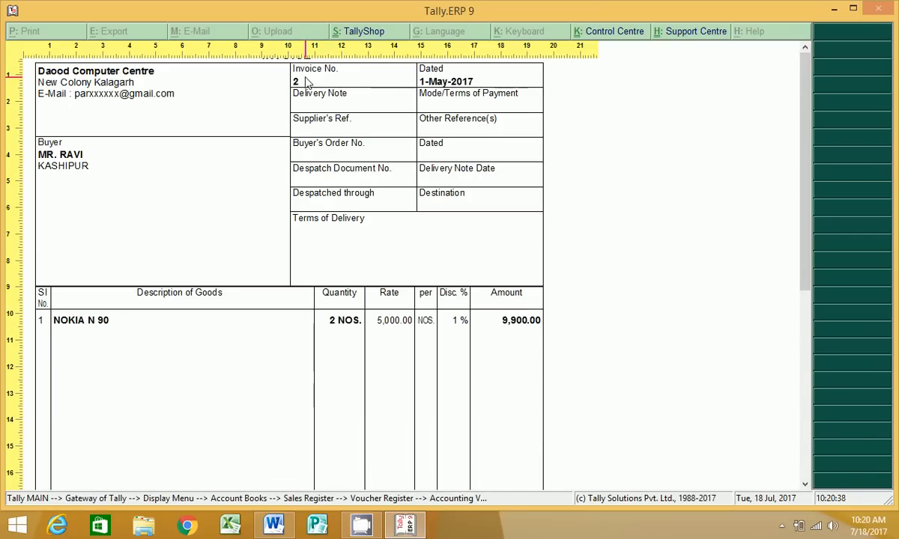
pyautogui.press('Escape')
pyautogui.press('Escape')
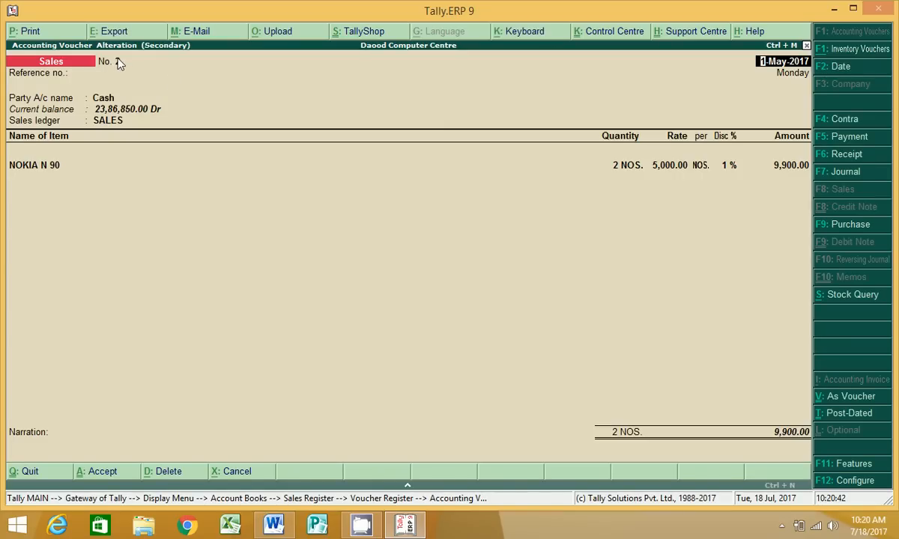
pyautogui.press('Escape')
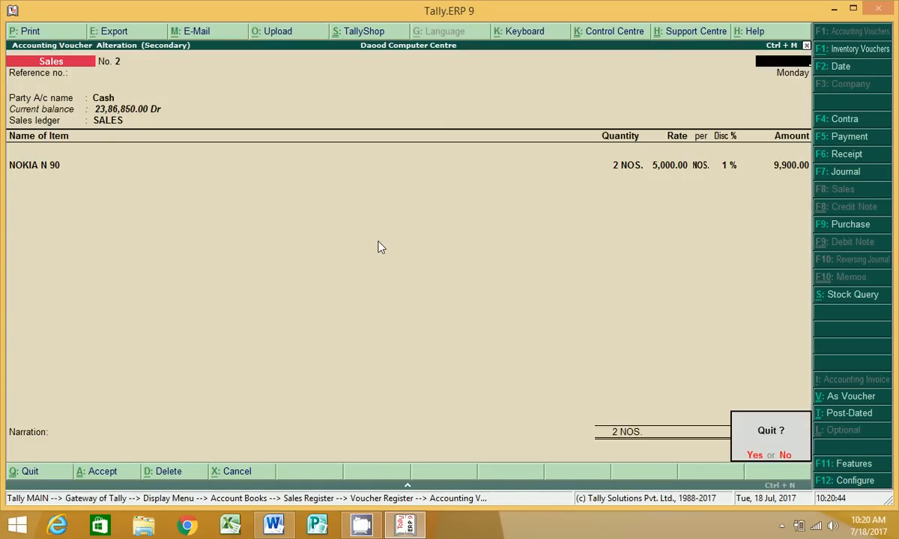
pyautogui.press('Return')
# Step: Leave the Sales Register and open purchase voucher No. 1 from the May list of the Purchase Register
pyautogui.click(122, 150)
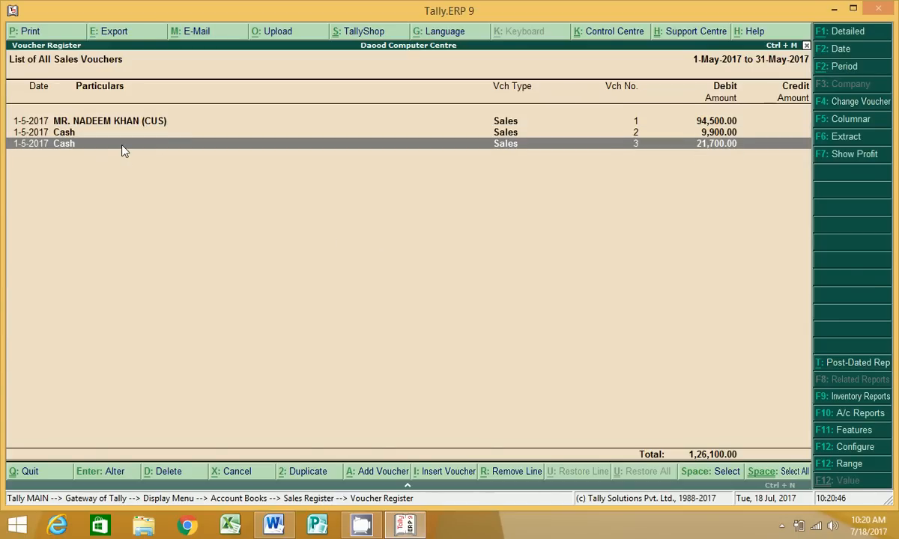
pyautogui.press('Escape')
pyautogui.press('Escape')
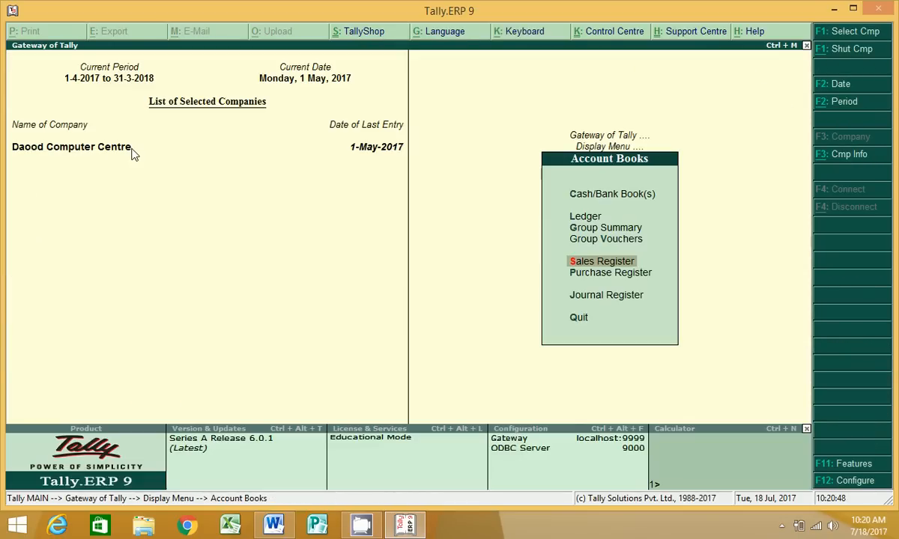
pyautogui.press('Down')
pyautogui.press('Return')
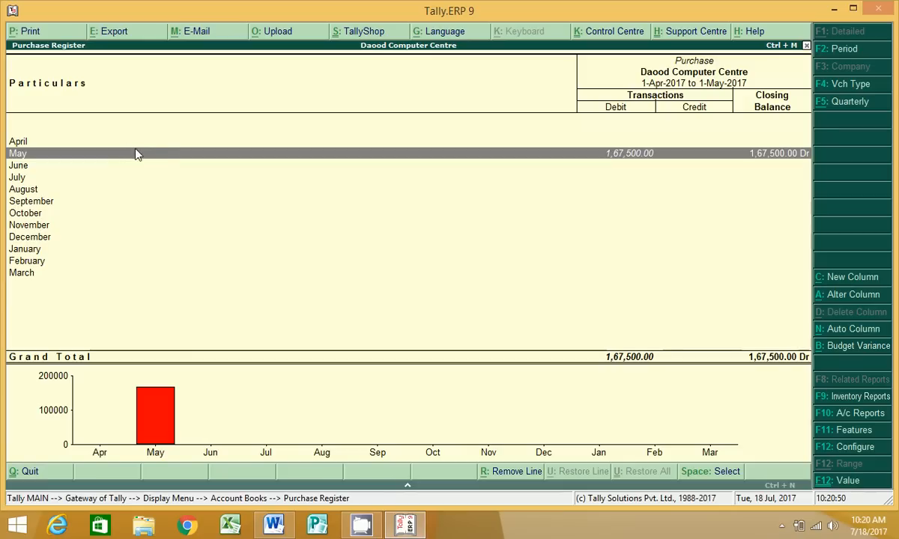
pyautogui.press('Return')
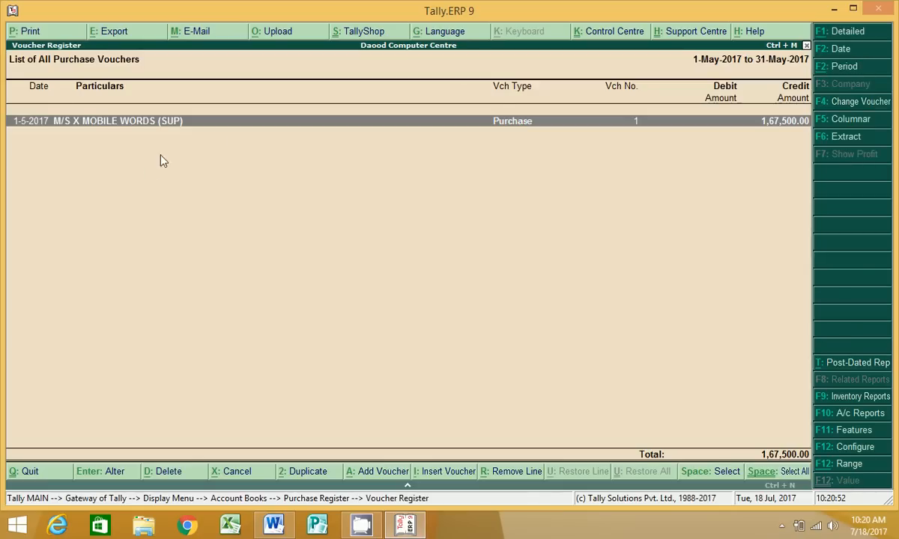
pyautogui.press('Return')
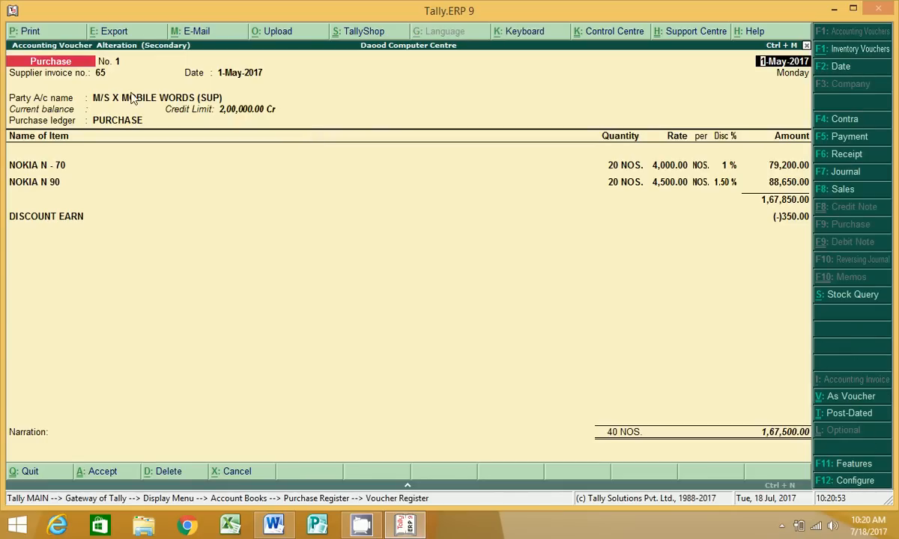
# Step: Generate the print preview of purchase voucher No. 1 and examine the enlarged invoice's supplier, consignee and item details
pyautogui.click(62, 34)
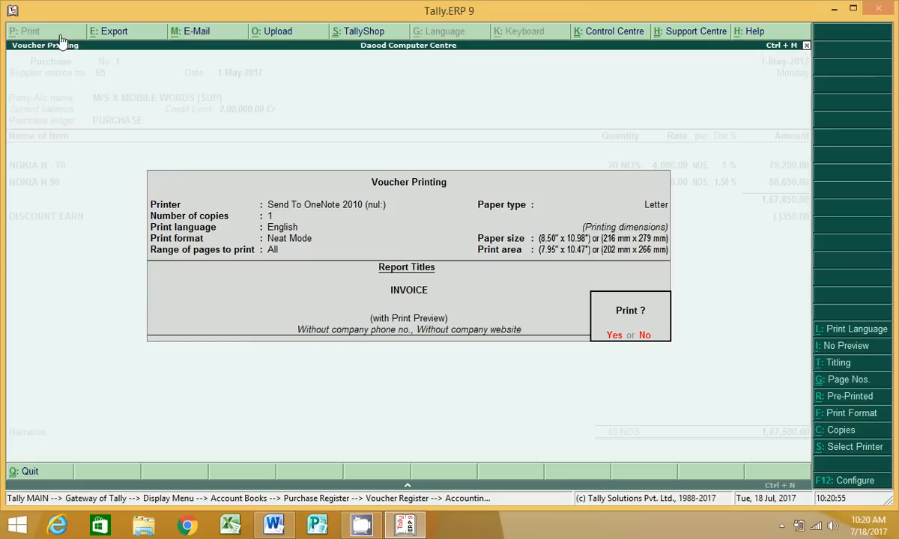
pyautogui.click(613, 337)
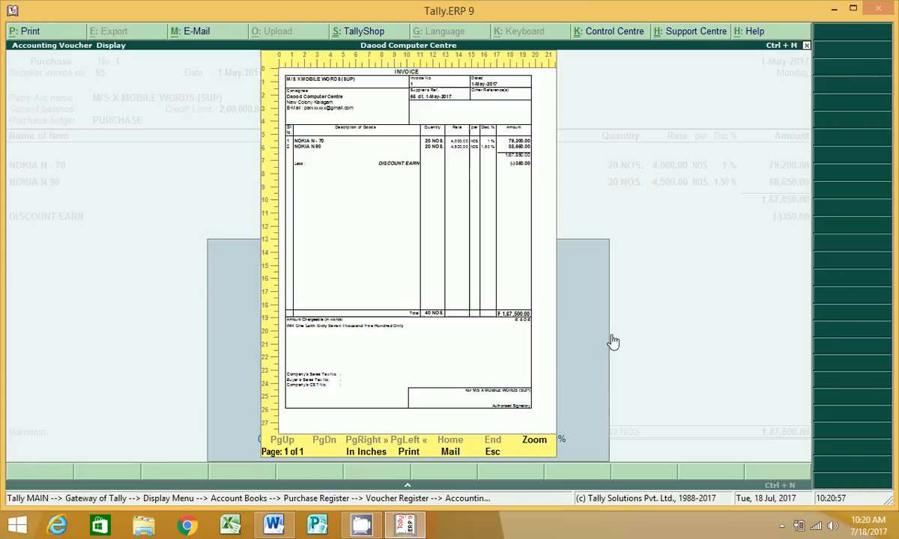
pyautogui.click(530, 441)
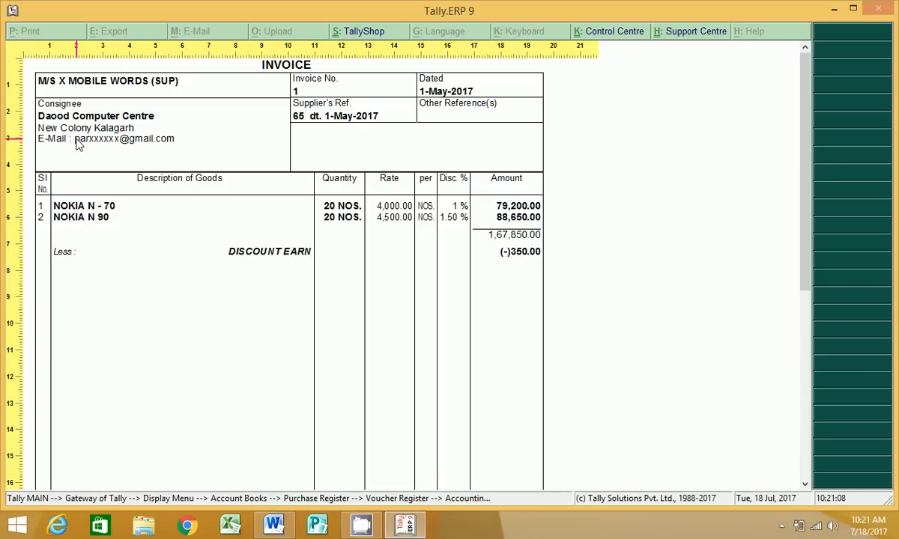
pyautogui.scroll(-1, 813, 152)
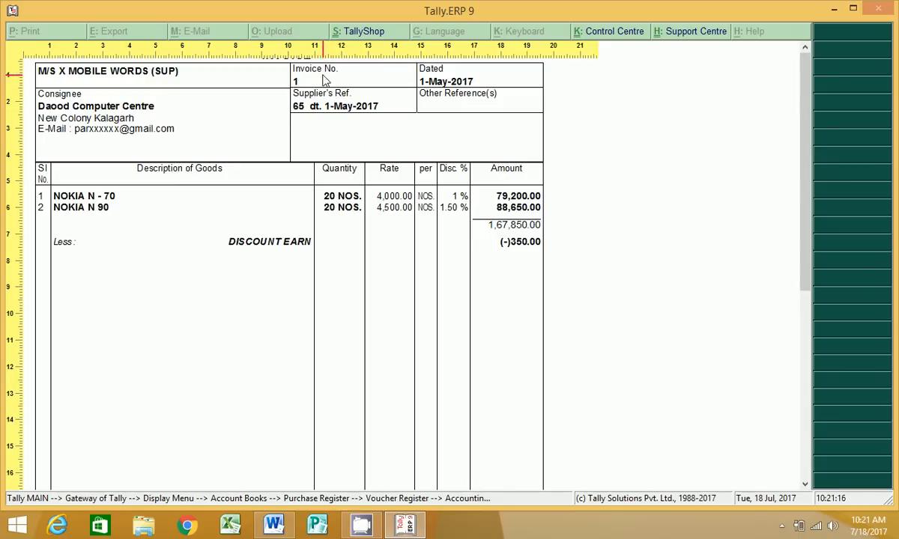
pyautogui.moveTo(802, 146); pyautogui.dragTo(792, 165)
pyautogui.hotkey('alt', 'z')
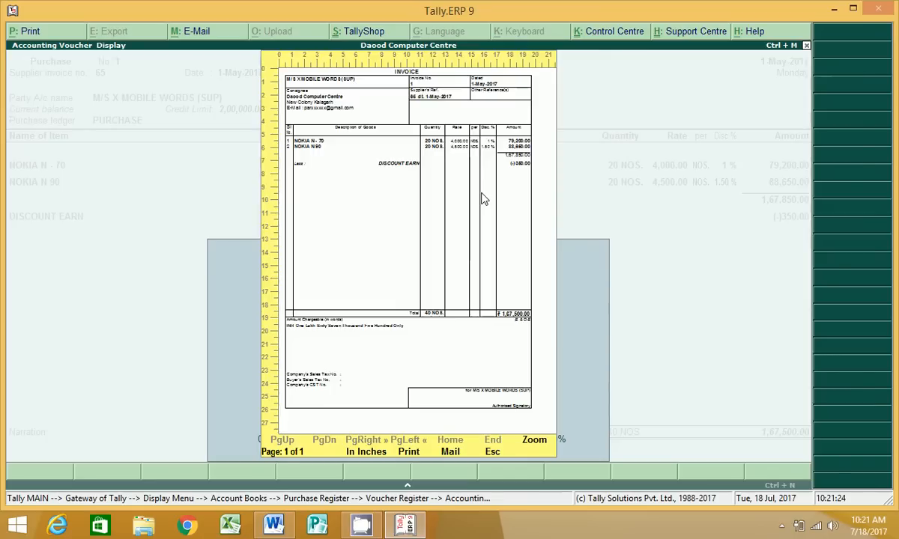
# Step: Close the purchase invoice preview, leave the voucher without changes, and return to the Account Books menu
pyautogui.press('Escape')
pyautogui.press('Escape')
pyautogui.press('y')
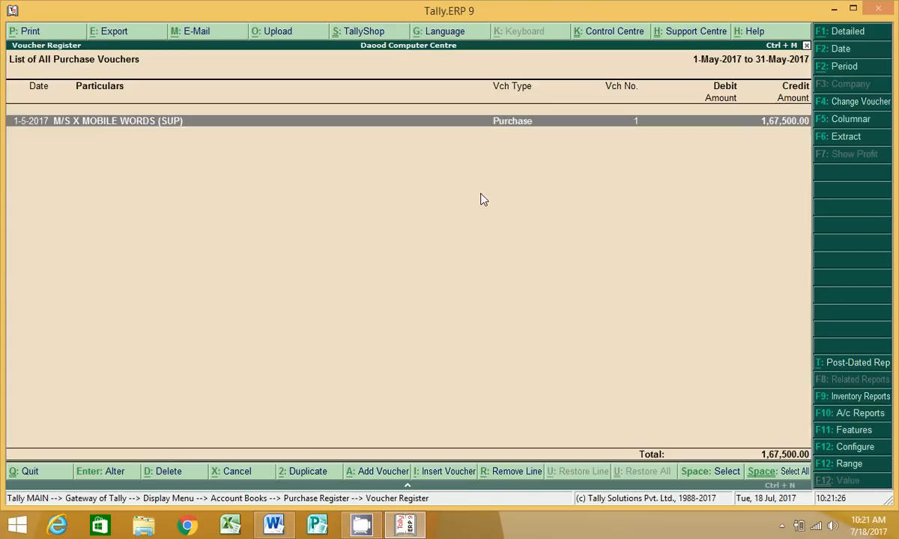
pyautogui.press('Escape')
pyautogui.press('Escape')
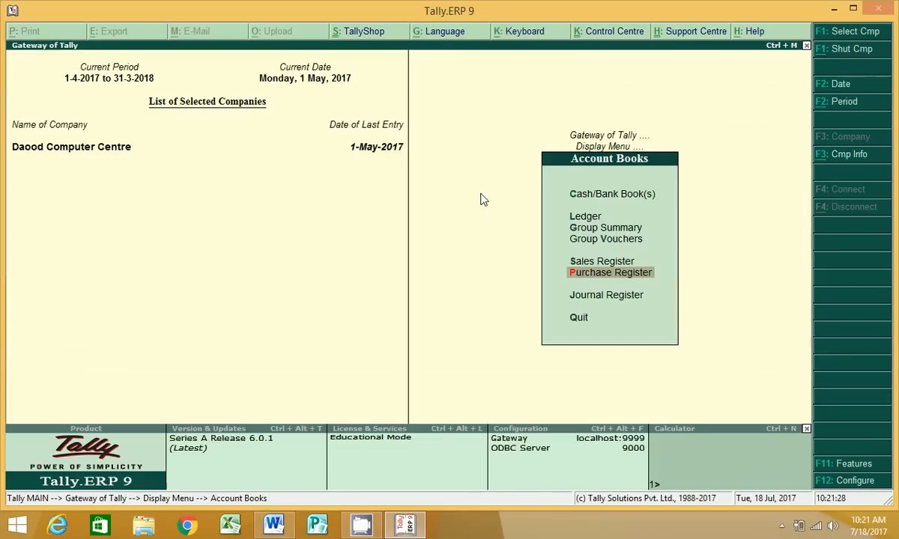
# Step: Leave the account books and examine the company's Accounting Features and Inventory Features settings
pyautogui.press('Escape')
pyautogui.press('Escape')
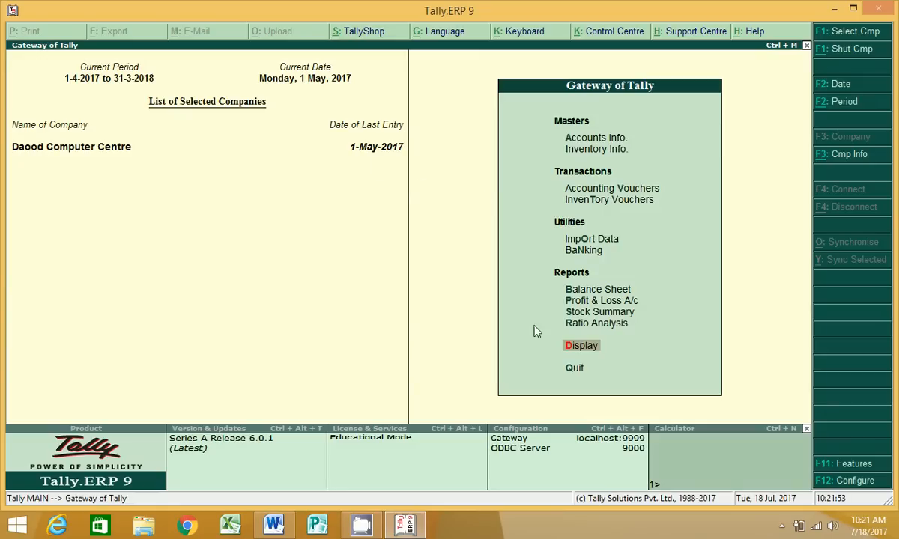
pyautogui.click(585, 356)
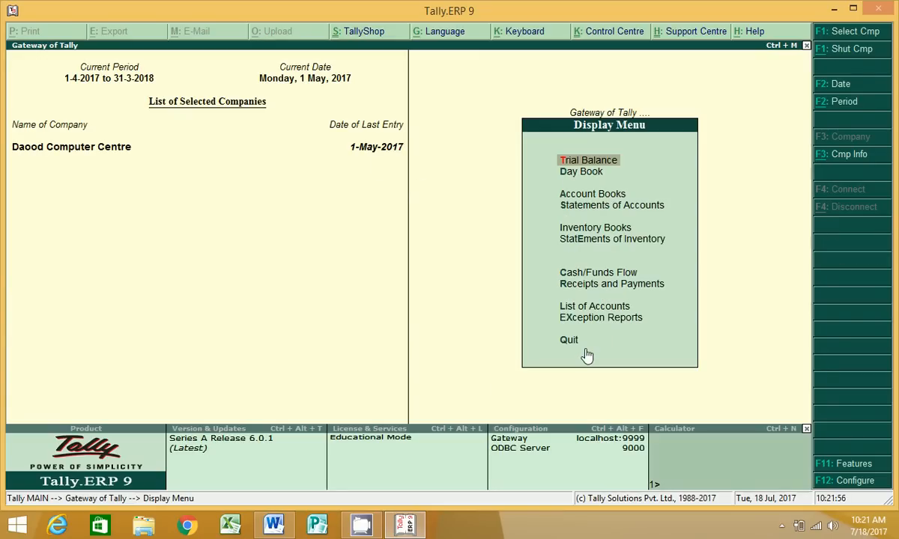
pyautogui.click(853, 462)
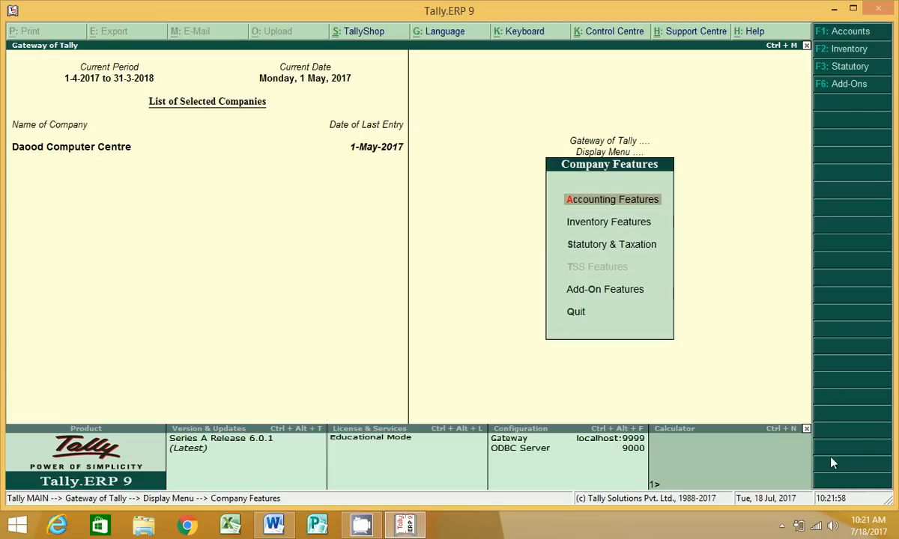
pyautogui.click(613, 200)
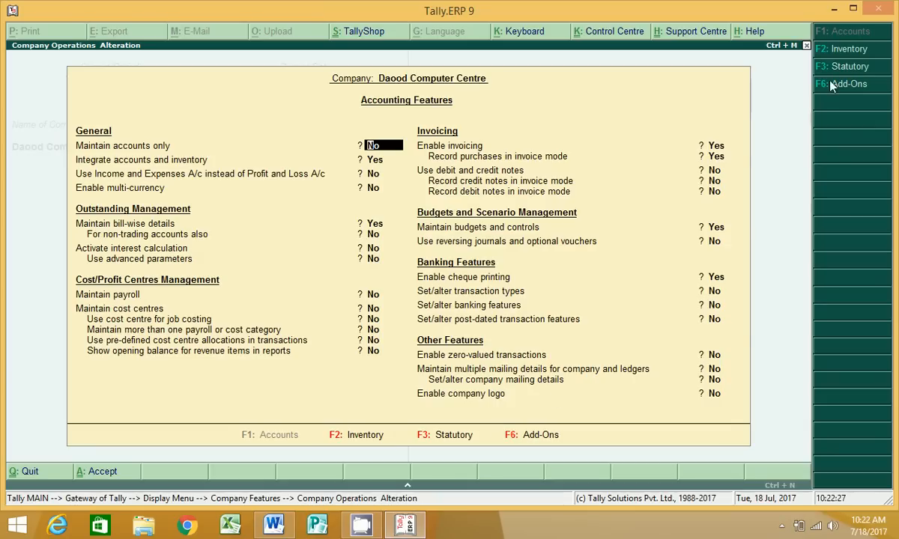
pyautogui.click(840, 53)
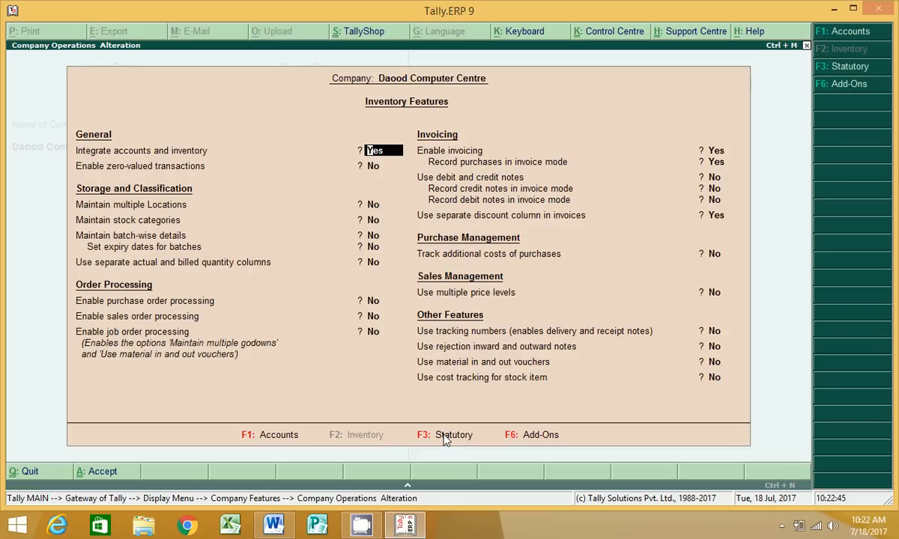
# Step: Leave the company features without changes and return to the Gateway of Tally
pyautogui.press('Escape')
pyautogui.press('Escape')
pyautogui.press('y')
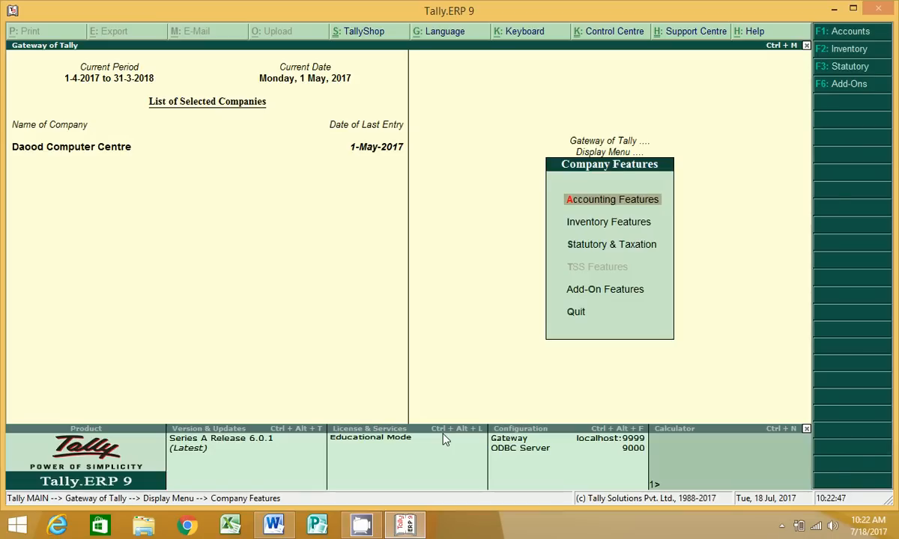
pyautogui.press('Escape')
pyautogui.press('Escape')
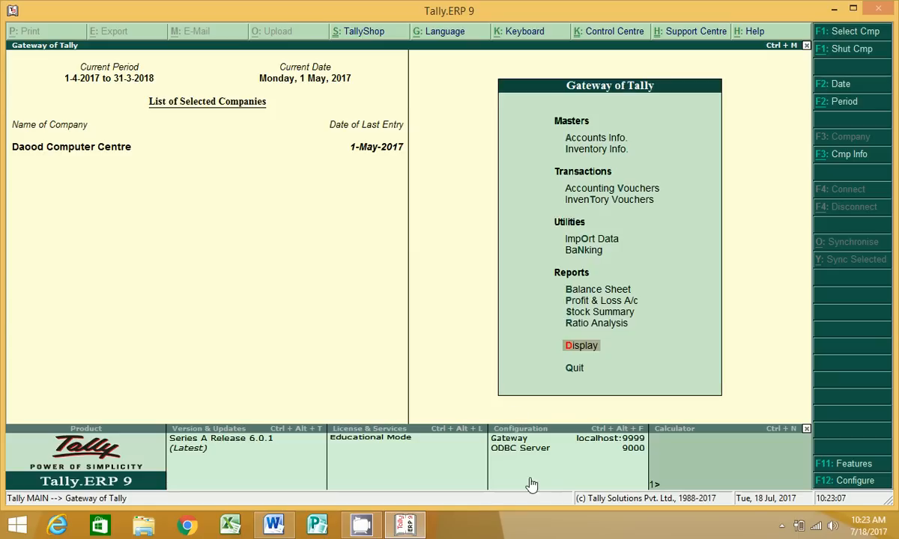
pyautogui.click(781, 527)
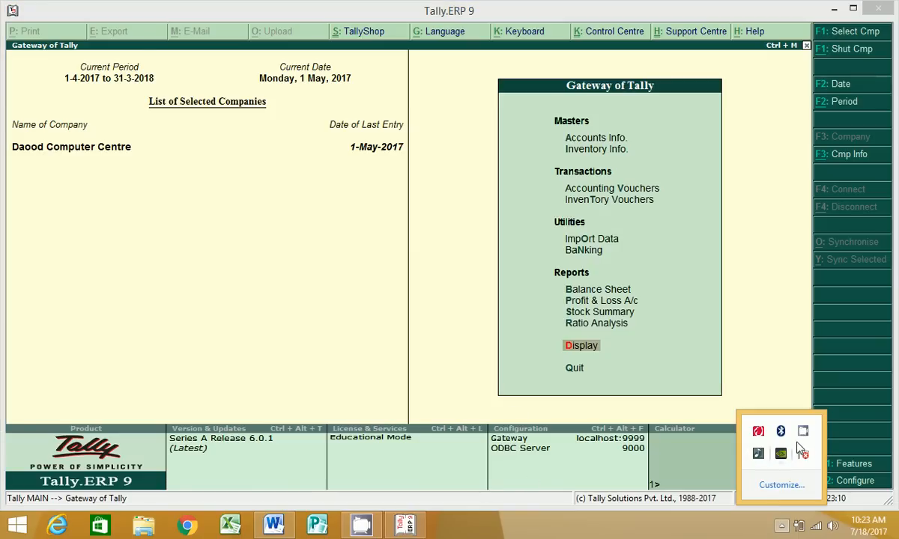